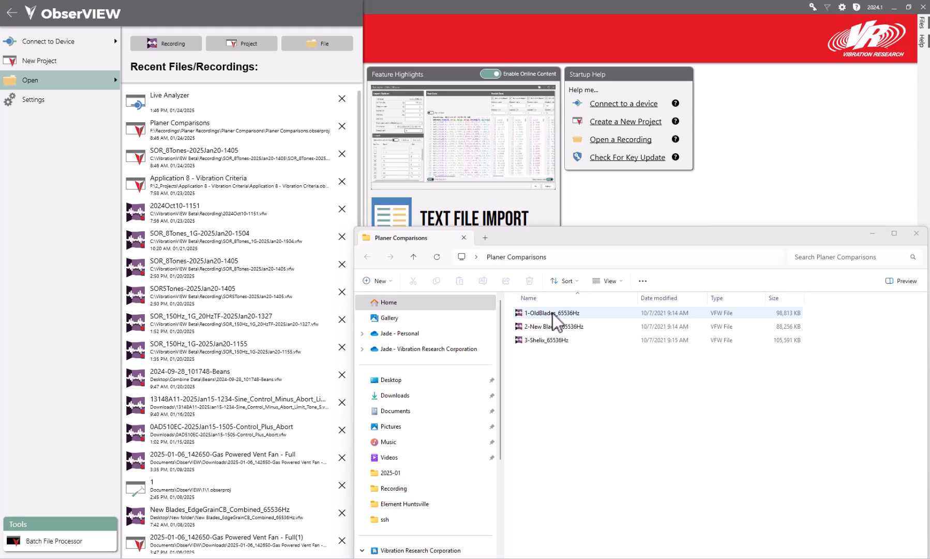
Step: Load the 1-OldBlades_65536Hz recording from the Planer Comparisons folder into ObserVIEW and minimise the folder window
{"action": "left_click", "coordinate": [552, 313]}
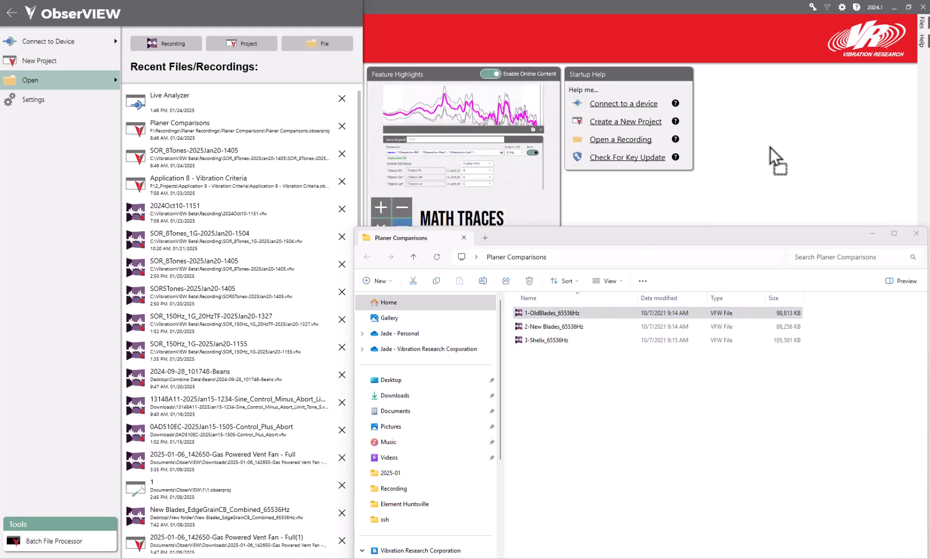
{"action": "left_click_drag", "start_coordinate": [770, 147], "coordinate": [770, 147]}
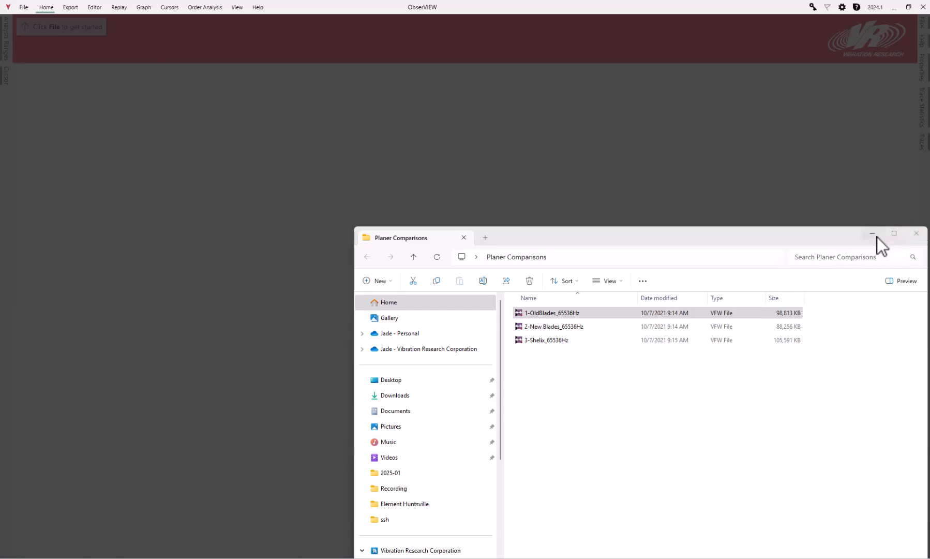
{"action": "left_click", "coordinate": [877, 237]}
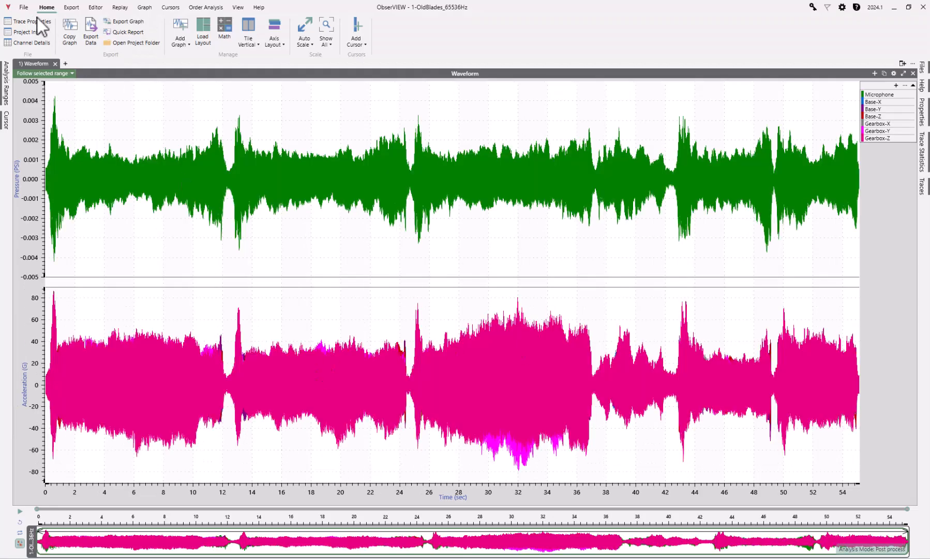
{"action": "left_click", "coordinate": [23, 7]}
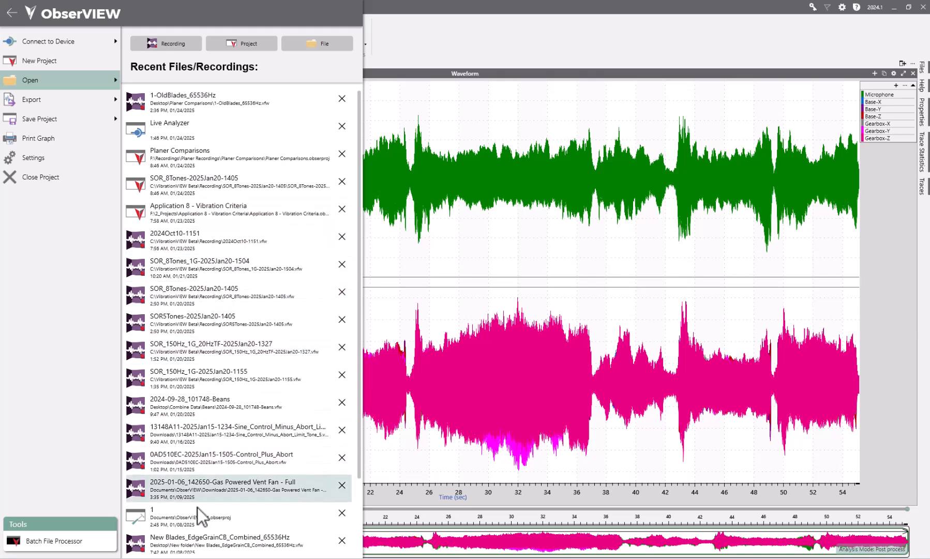
{"action": "left_click", "coordinate": [485, 101]}
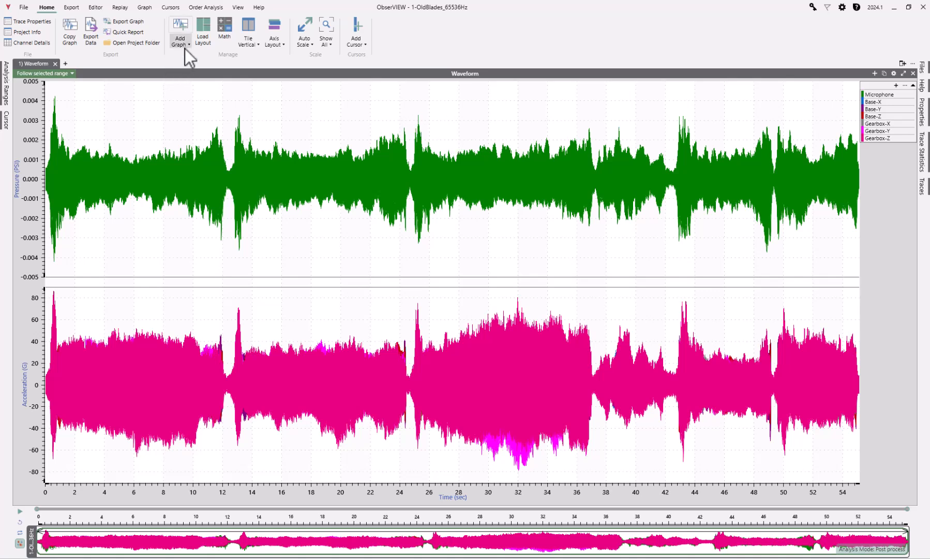
{"action": "left_click", "coordinate": [202, 30]}
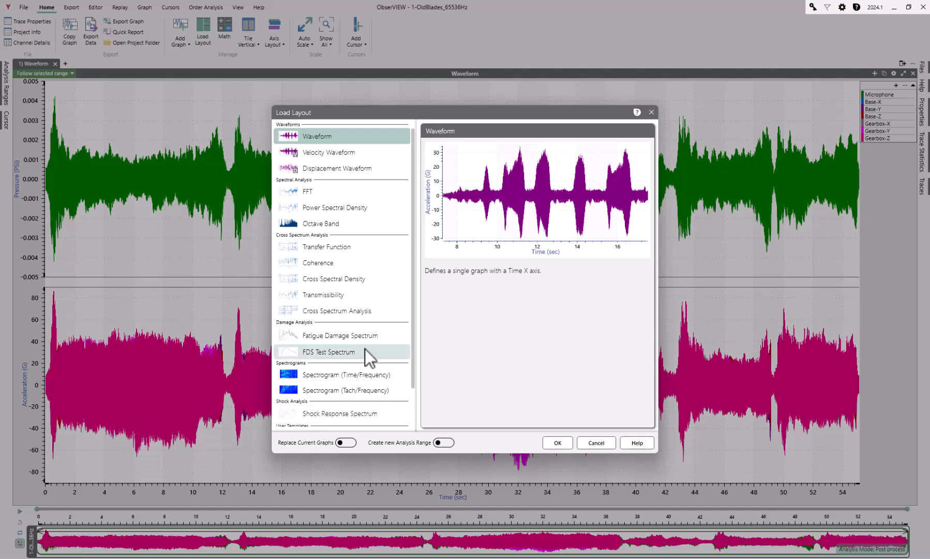
{"action": "left_click", "coordinate": [606, 446]}
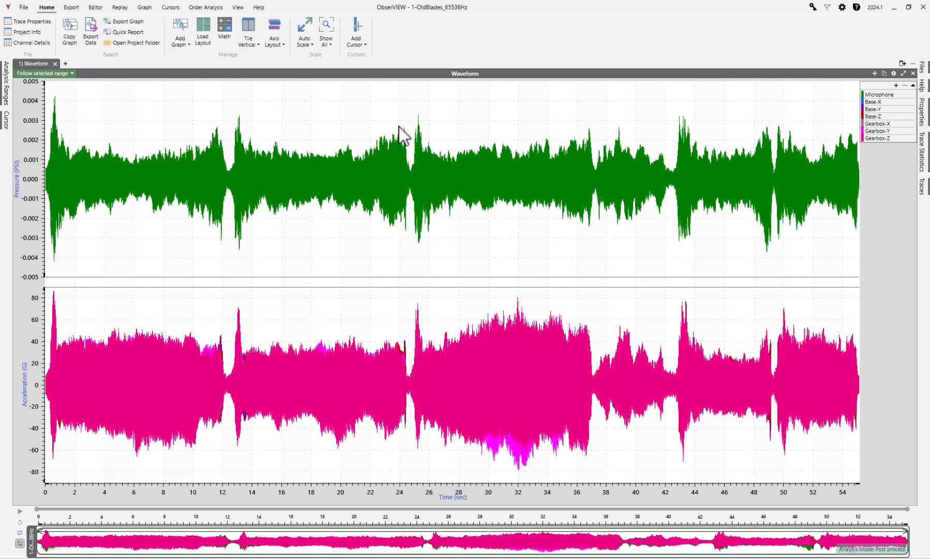
{"action": "left_click", "coordinate": [184, 44]}
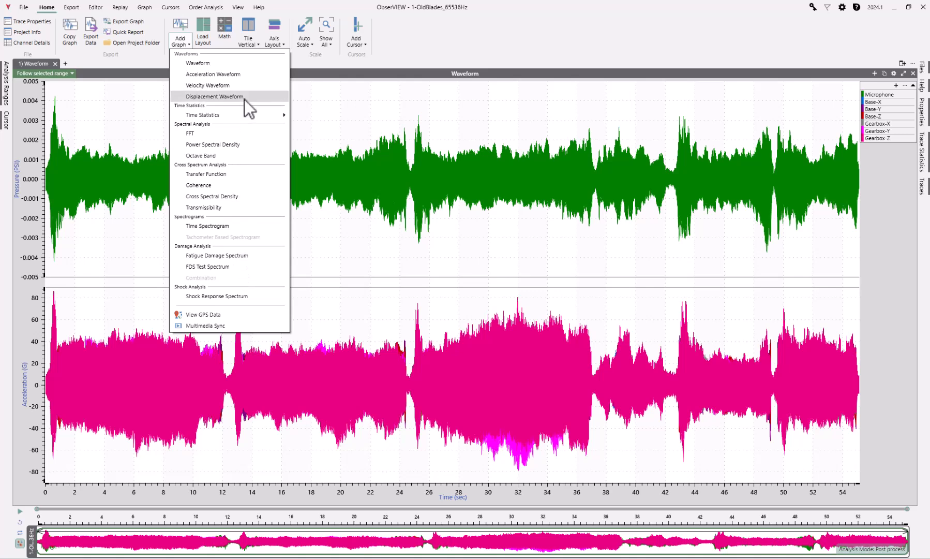
{"action": "left_click", "coordinate": [673, 103]}
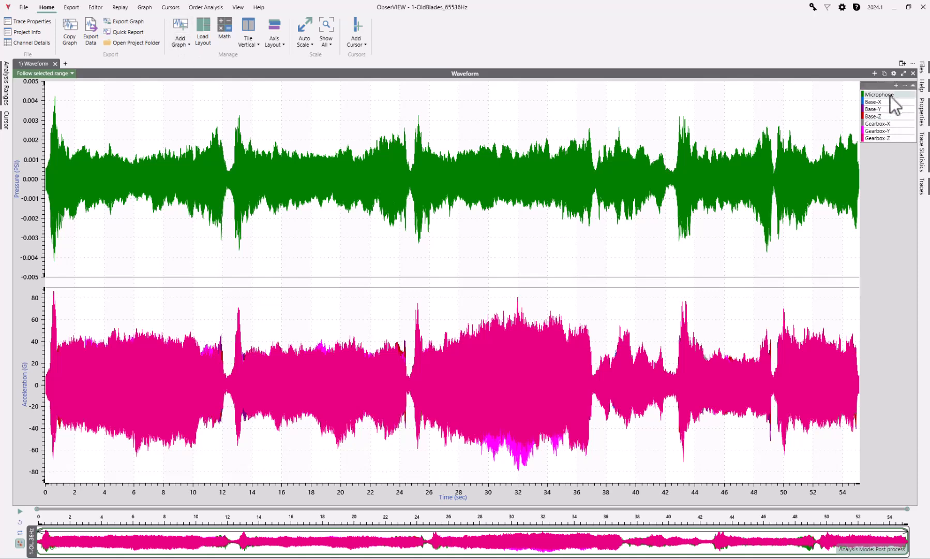
Step: Create a second pane beside the waveform with an empty graph and show its available traces
{"action": "left_click", "coordinate": [900, 63]}
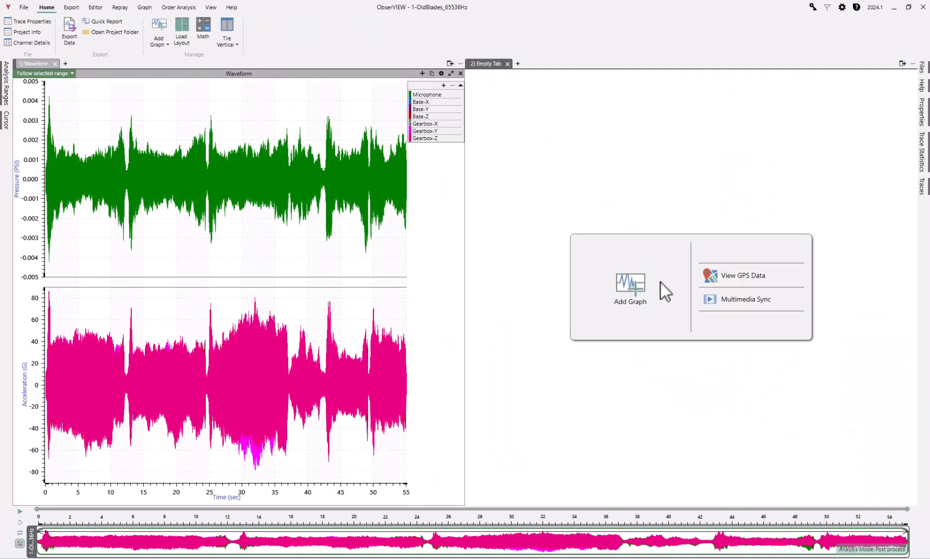
{"action": "left_click", "coordinate": [627, 289]}
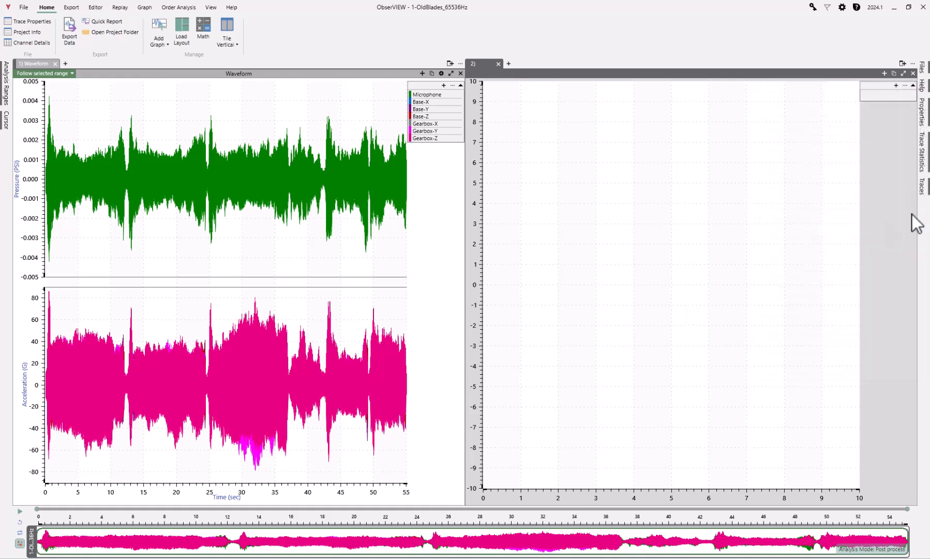
{"action": "left_click", "coordinate": [922, 191]}
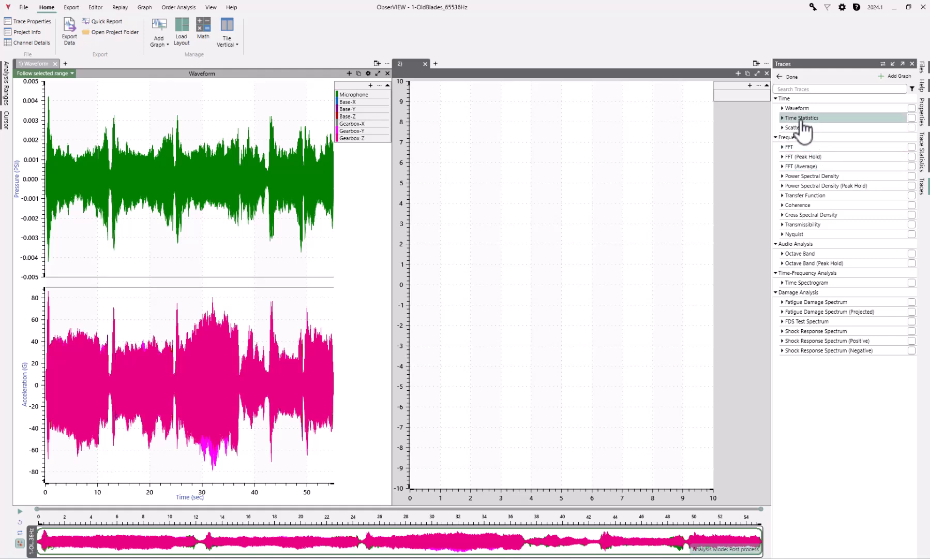
Step: Examine the traces available under Waveform, Time Statistics and Scatter Plot
{"action": "left_click", "coordinate": [783, 109]}
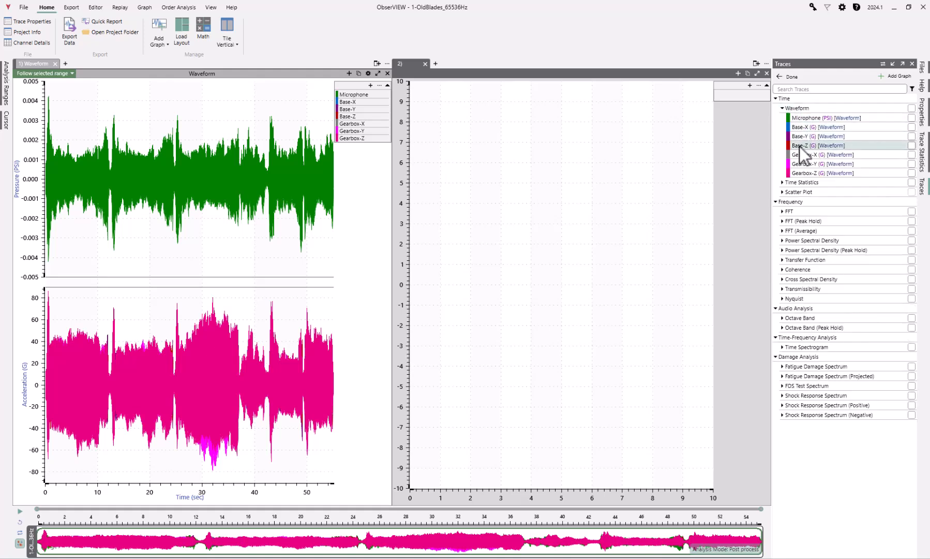
{"action": "left_click", "coordinate": [782, 182]}
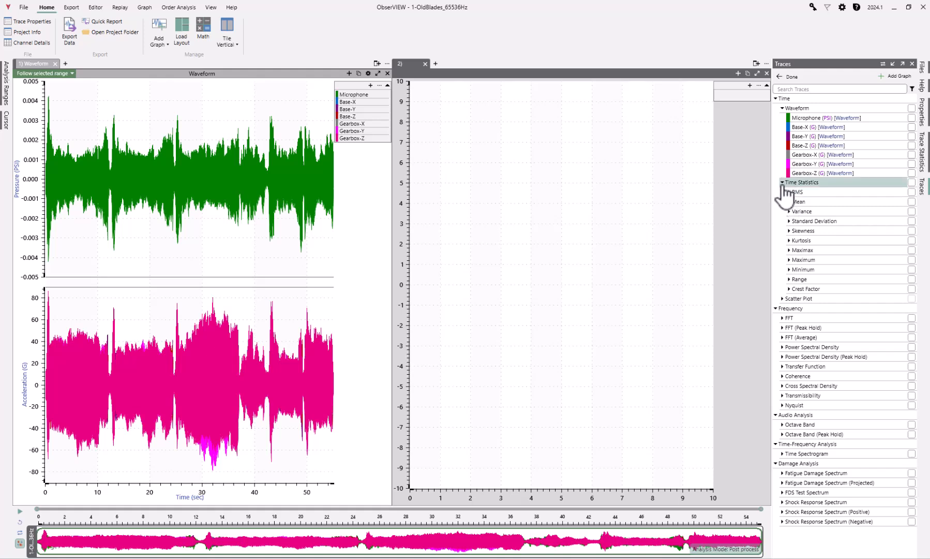
{"action": "left_click", "coordinate": [782, 182]}
{"action": "left_click", "coordinate": [782, 191]}
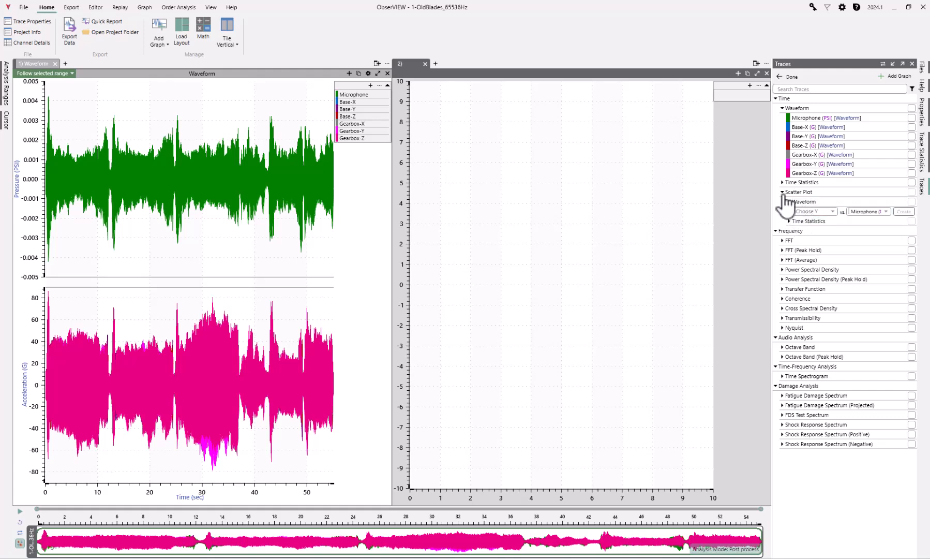
{"action": "left_click", "coordinate": [782, 191]}
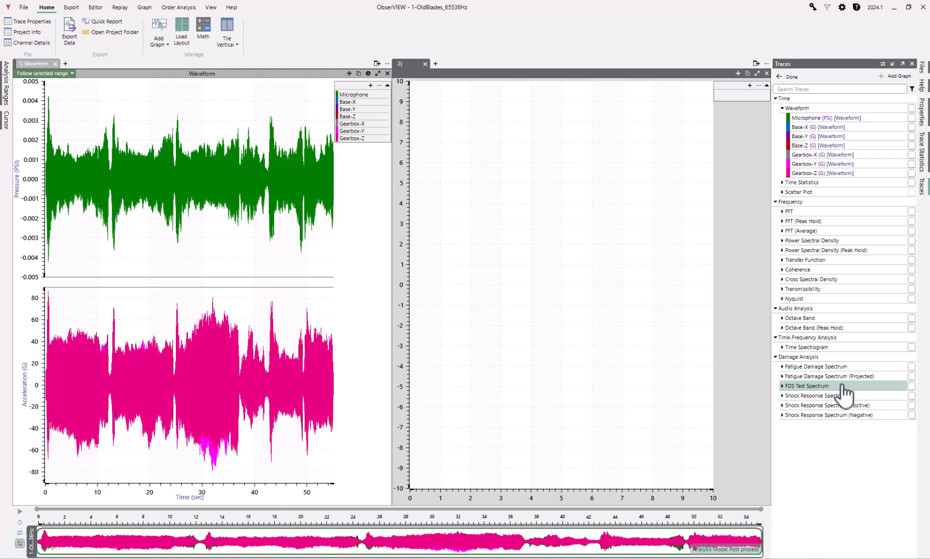
Step: Plot the FFT traces of all six acceleration channels, Base-X to Gearbox-Z, in the empty graph
{"action": "left_click", "coordinate": [782, 211]}
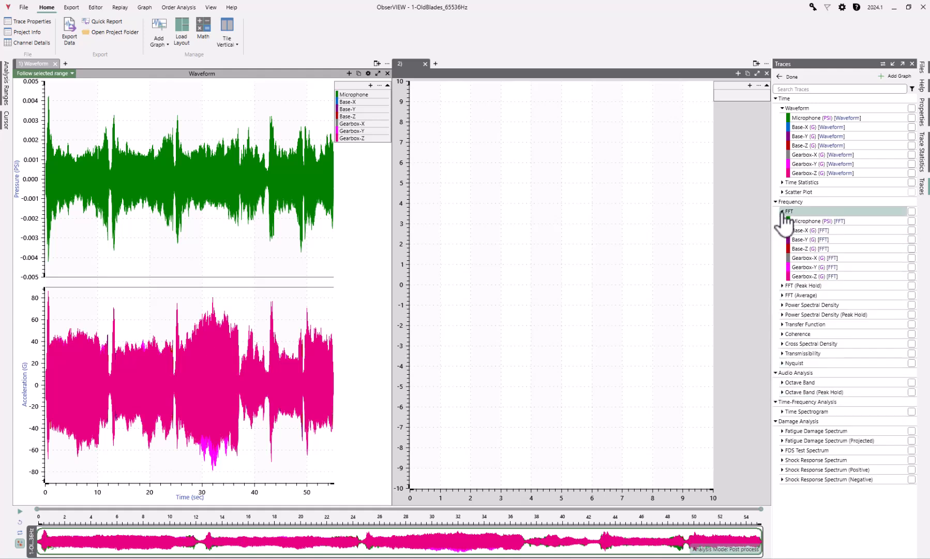
{"action": "left_click", "coordinate": [911, 230]}
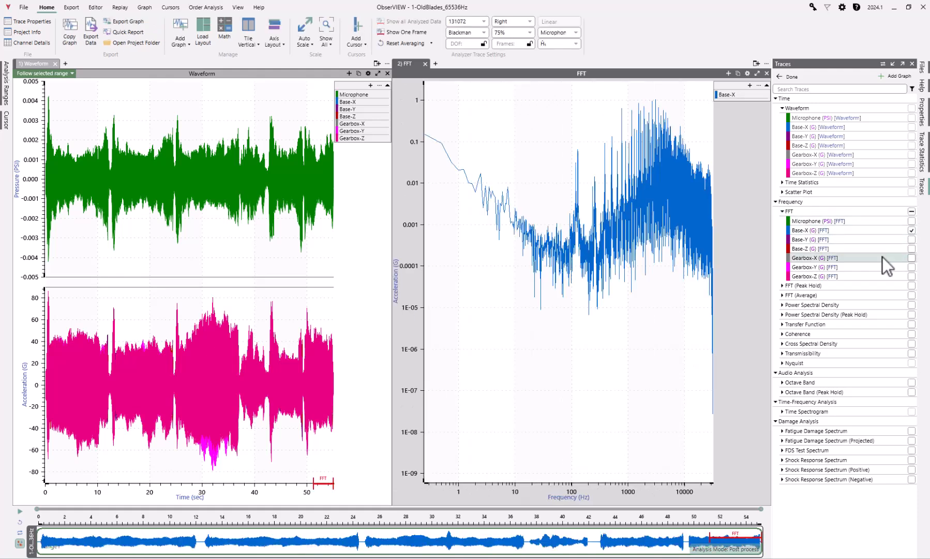
{"action": "left_click_drag", "start_coordinate": [815, 233], "coordinate": [811, 277]}
{"action": "left_click", "coordinate": [912, 276]}
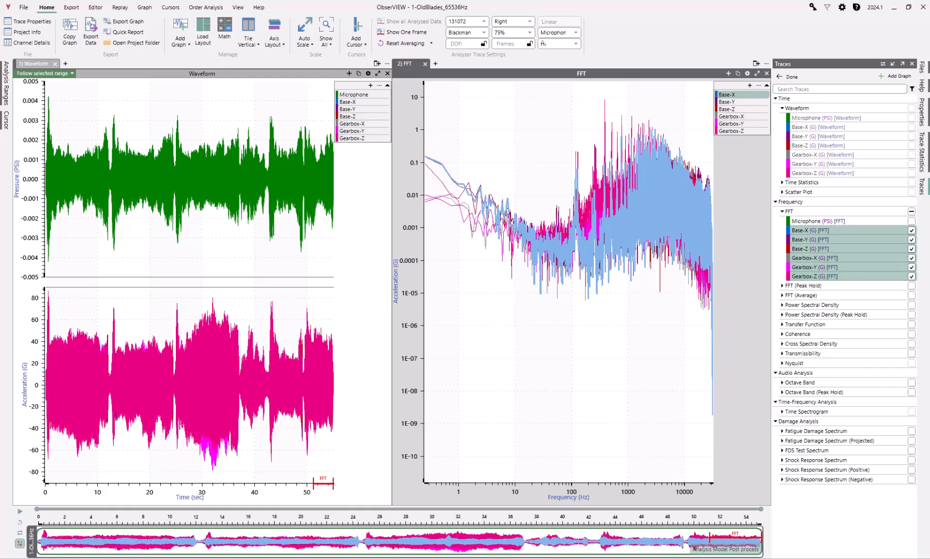
Step: Examine the grouping options for the trace list and how the FFT group collapses and expands
{"action": "left_click", "coordinate": [912, 89]}
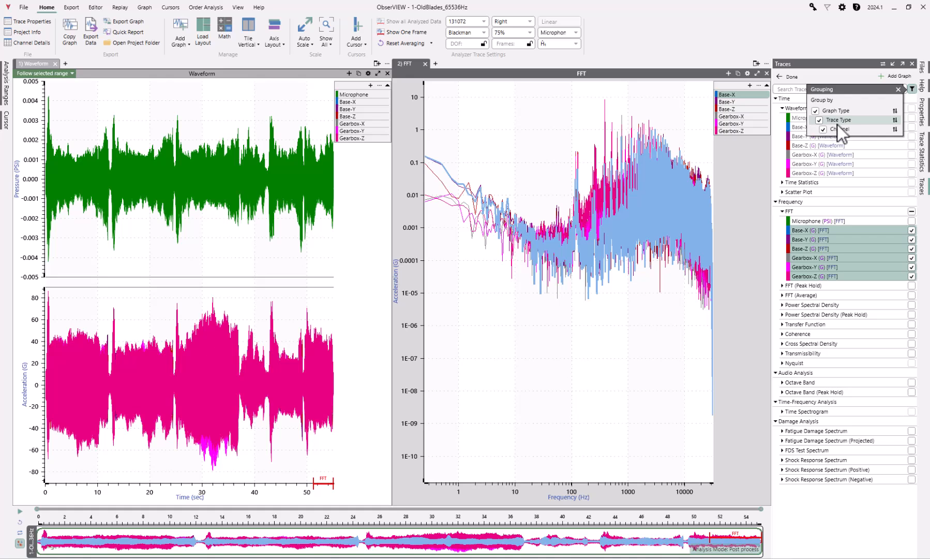
{"action": "mouse_move", "coordinate": [840, 122]}
{"action": "left_mouse_down"}
{"action": "mouse_move", "coordinate": [842, 131]}
{"action": "mouse_move", "coordinate": [838, 118]}
{"action": "left_mouse_up"}
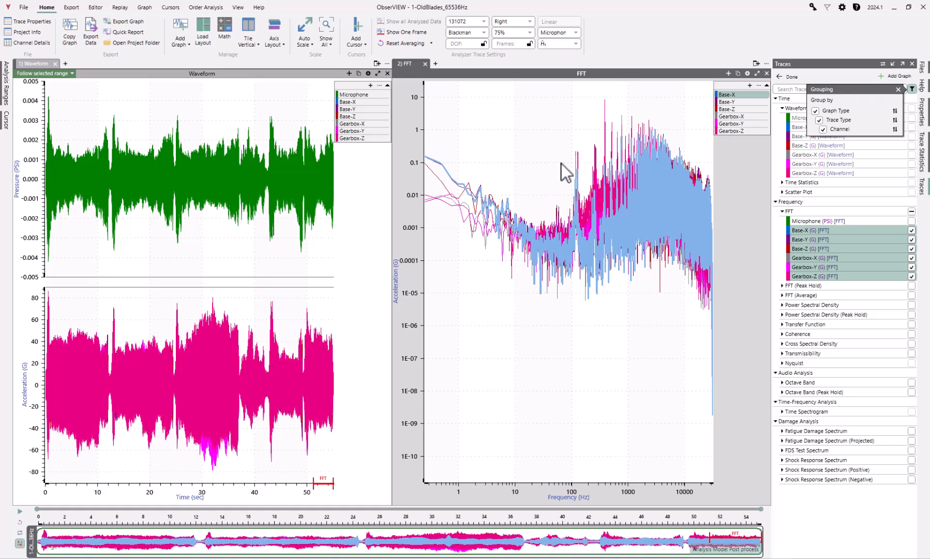
{"action": "left_click", "coordinate": [857, 208]}
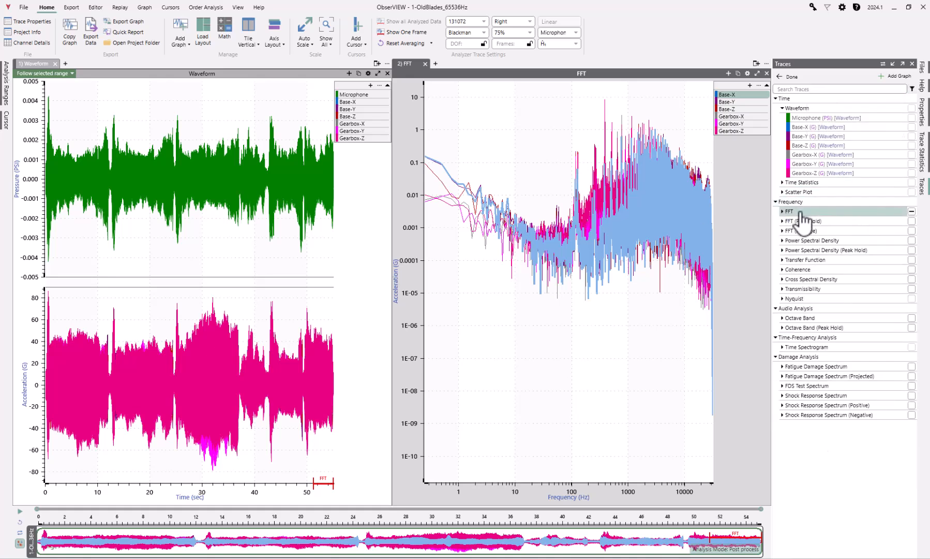
{"action": "left_click", "coordinate": [783, 211]}
Step: Filter the trace list by Z and keep only the Base-Z and Gearbox-Z FFT traces in the graph
{"action": "left_click", "coordinate": [814, 92]}
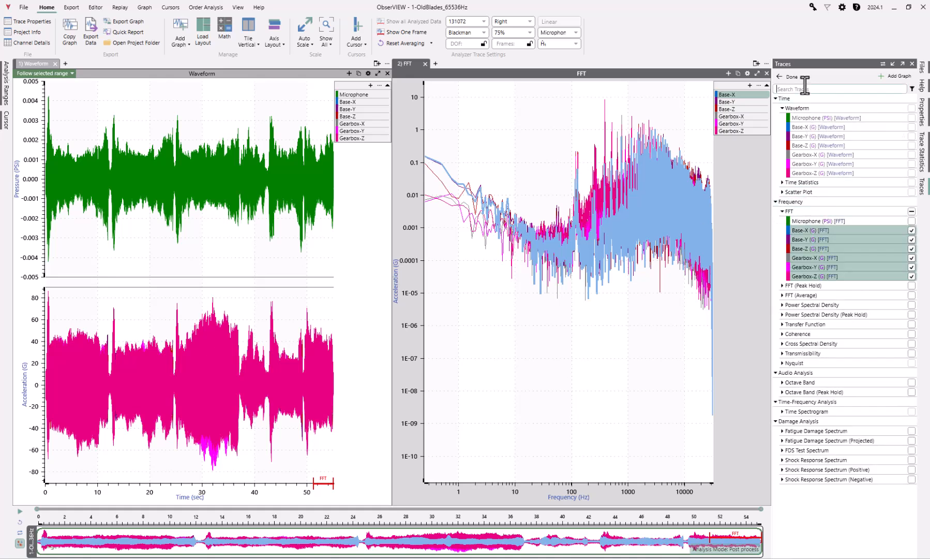
{"action": "type", "text": "Z"}
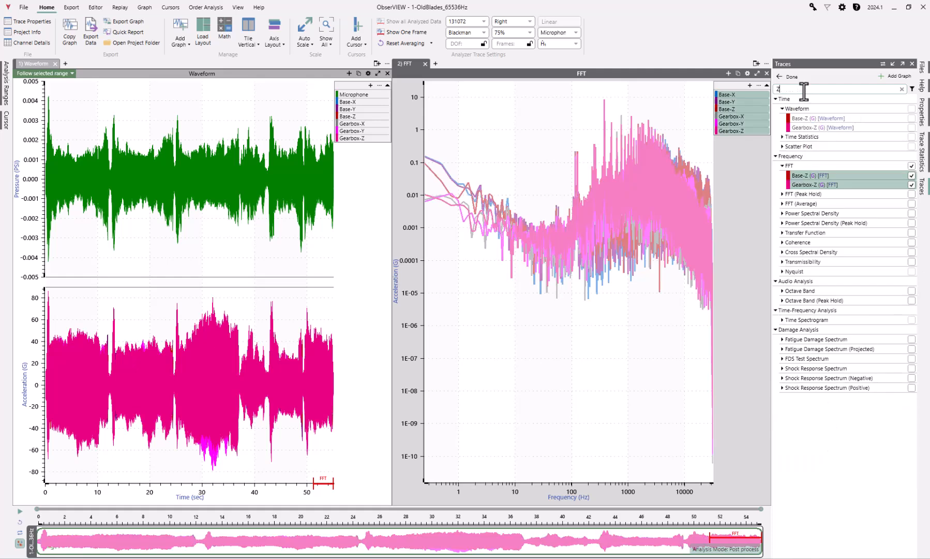
{"action": "left_click", "coordinate": [912, 177]}
{"action": "left_click", "coordinate": [913, 185]}
{"action": "left_click", "coordinate": [913, 186]}
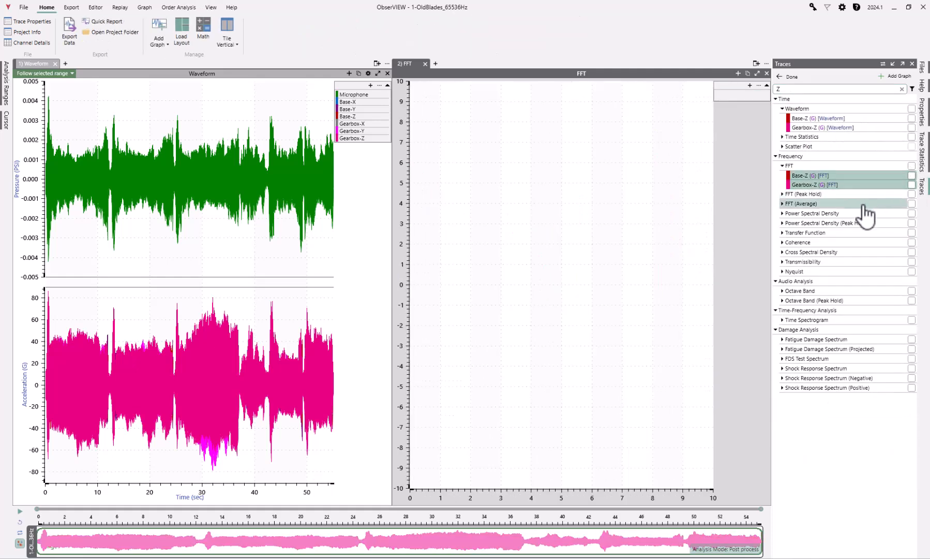
{"action": "left_click", "coordinate": [912, 186]}
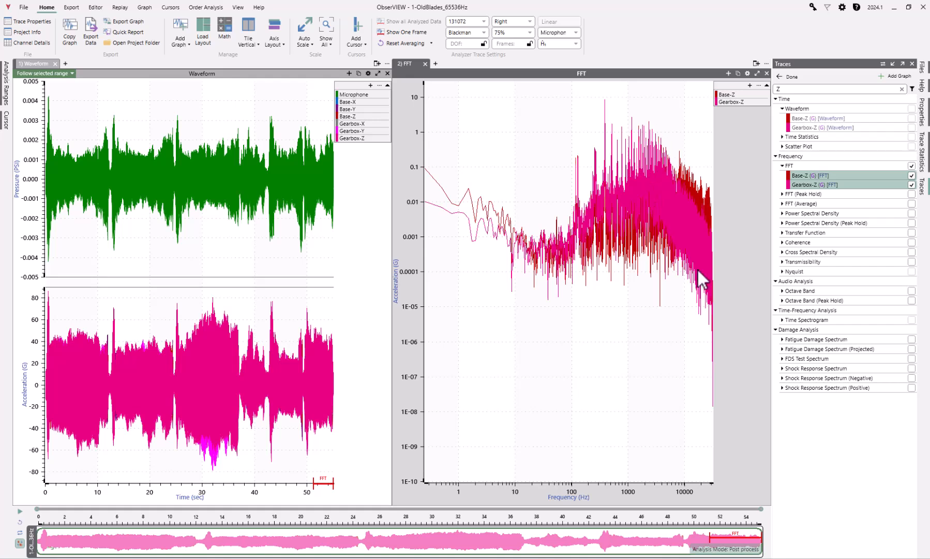
Step: Clear the trace search, restore the FFT traces of all six Base and Gearbox channels, and finish editing the traces
{"action": "left_click_drag", "start_coordinate": [783, 89], "coordinate": [746, 88]}
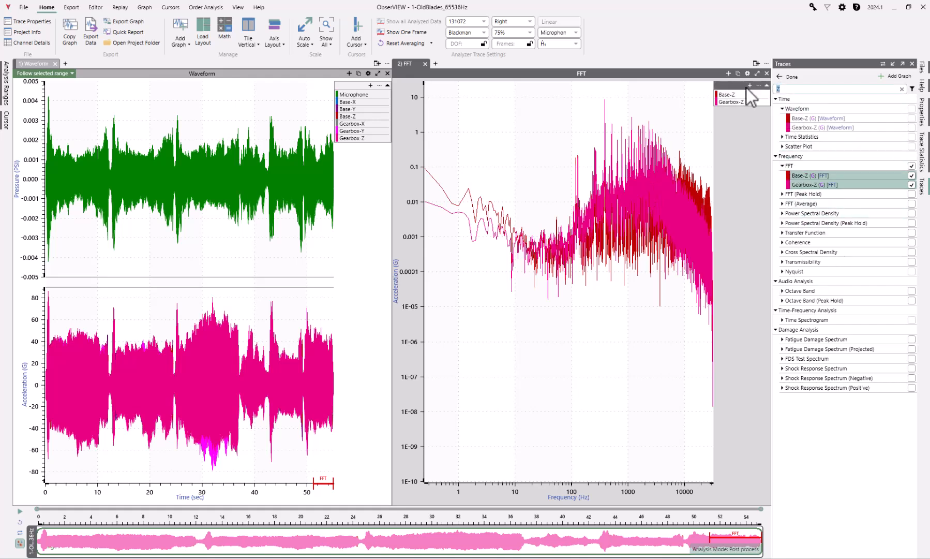
{"action": "key", "text": "BackSpace"}
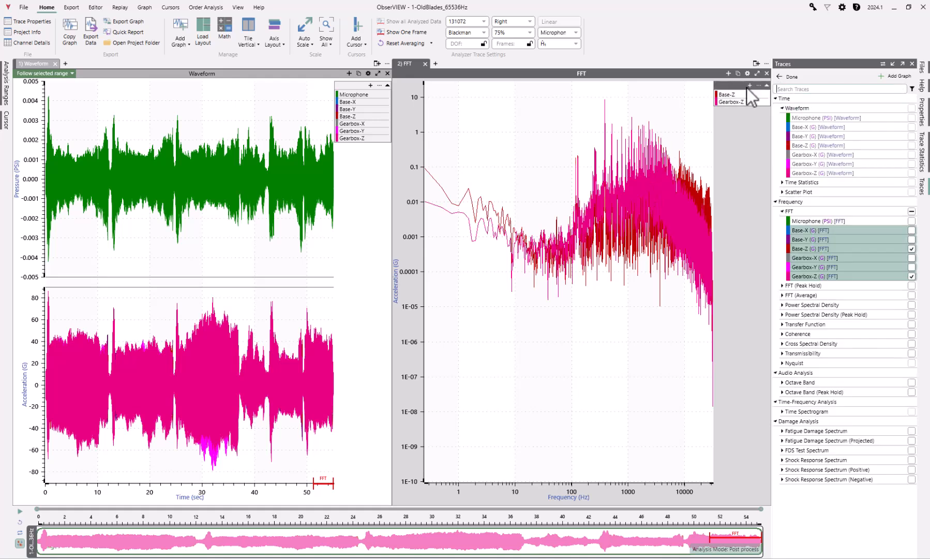
{"action": "left_click", "coordinate": [912, 211]}
{"action": "left_click", "coordinate": [911, 221]}
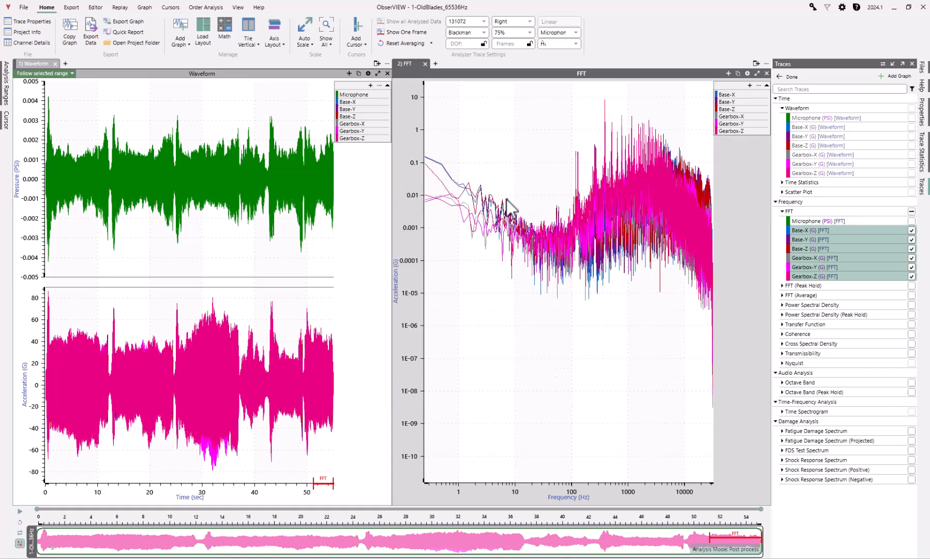
{"action": "left_click", "coordinate": [590, 350]}
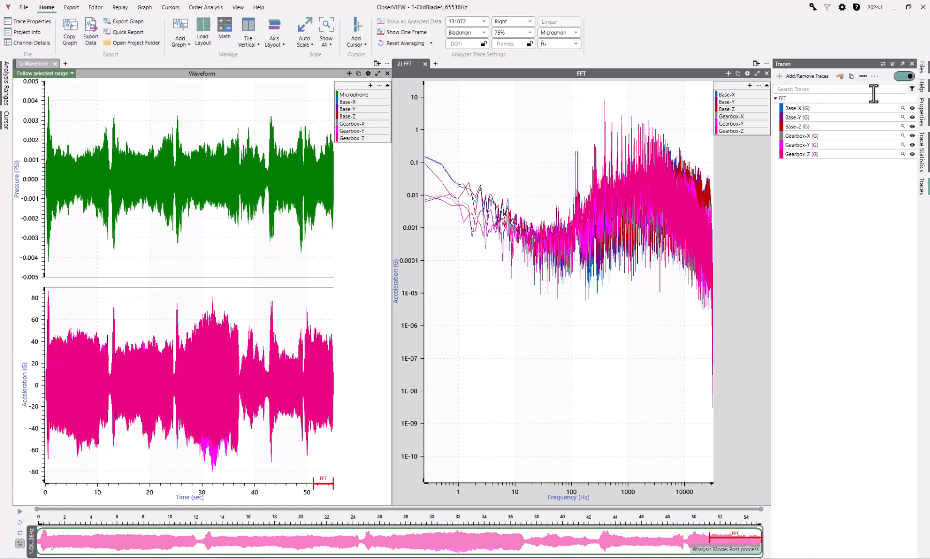
Step: Return to adding and removing traces for the FFT graph and add an empty graph below it
{"action": "left_click", "coordinate": [924, 190]}
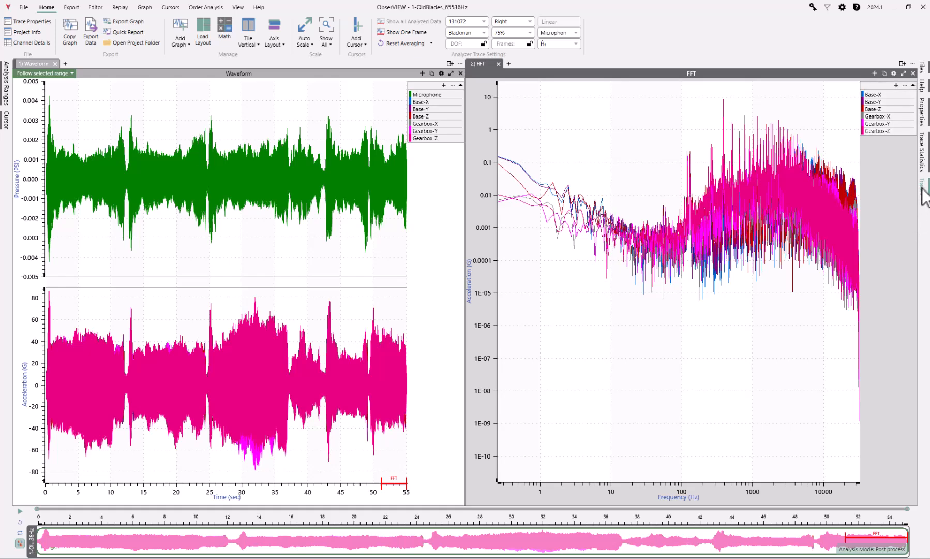
{"action": "left_click", "coordinate": [922, 187]}
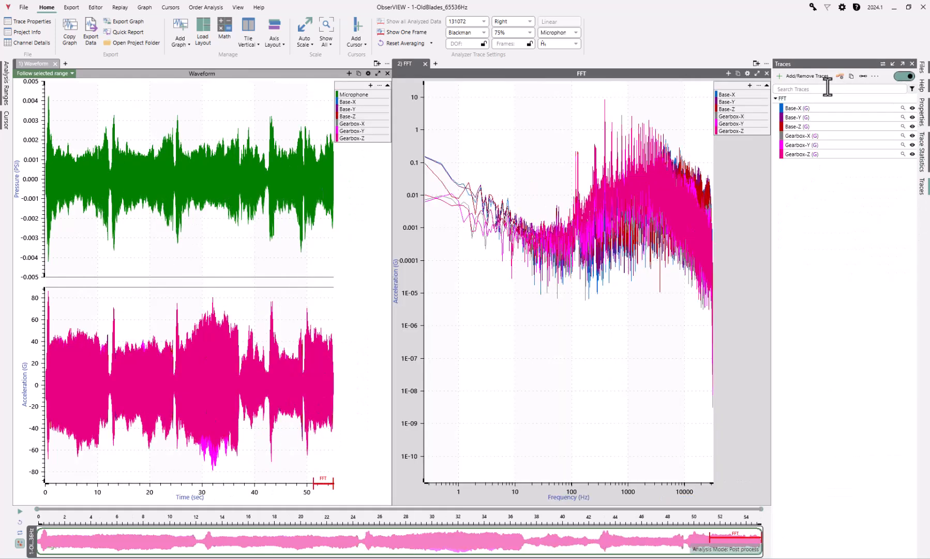
{"action": "left_click", "coordinate": [796, 76]}
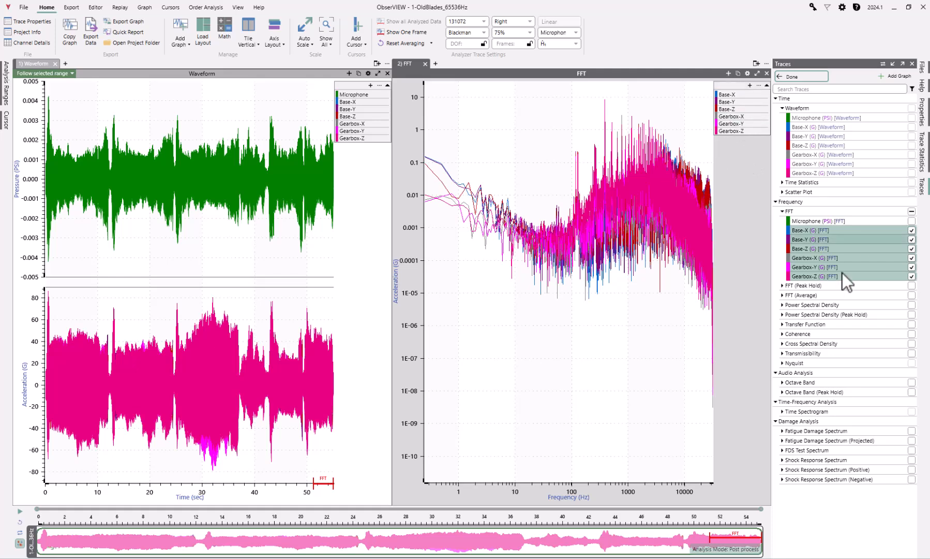
{"action": "left_click", "coordinate": [823, 314]}
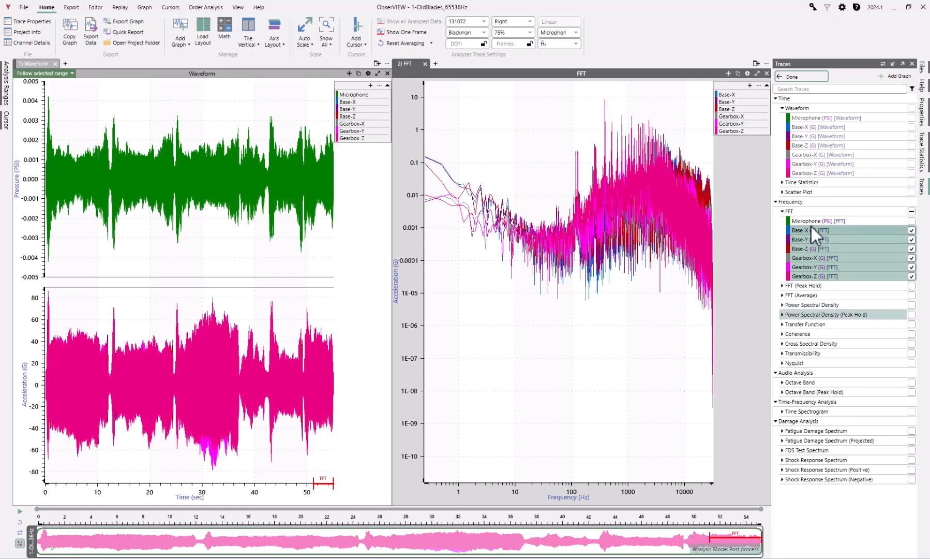
{"action": "left_click", "coordinate": [896, 76]}
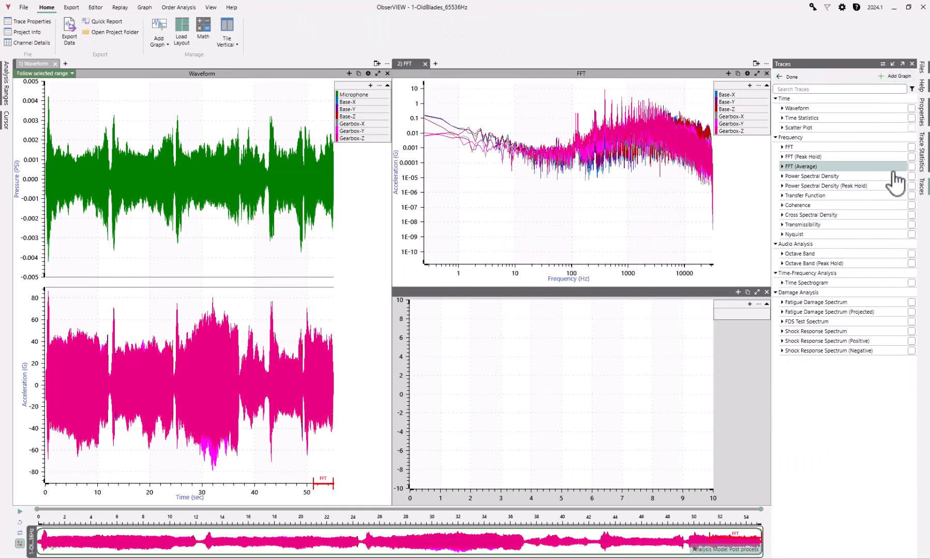
Step: Plot the Power Spectral Density traces in the empty graph, expand their channel list, and return to the FFT graph
{"action": "left_click", "coordinate": [910, 176]}
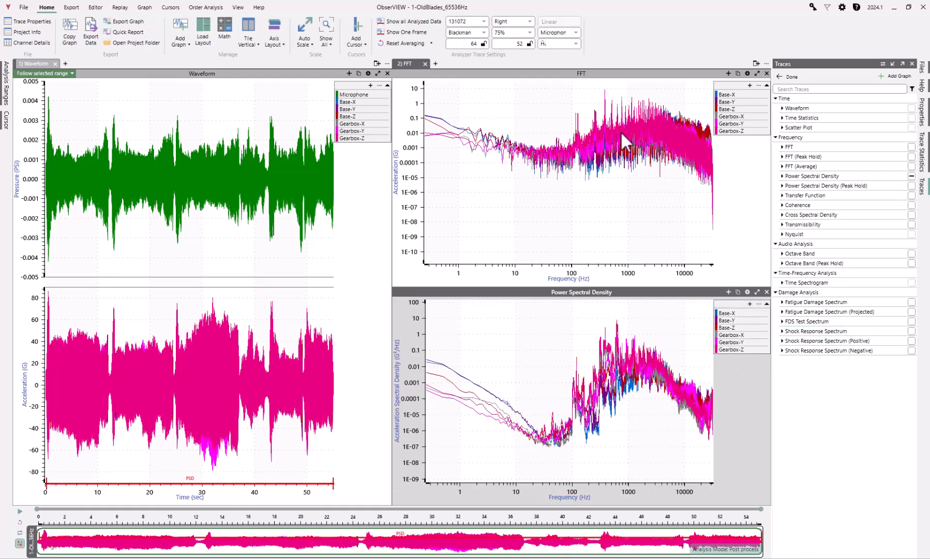
{"action": "left_click", "coordinate": [783, 176]}
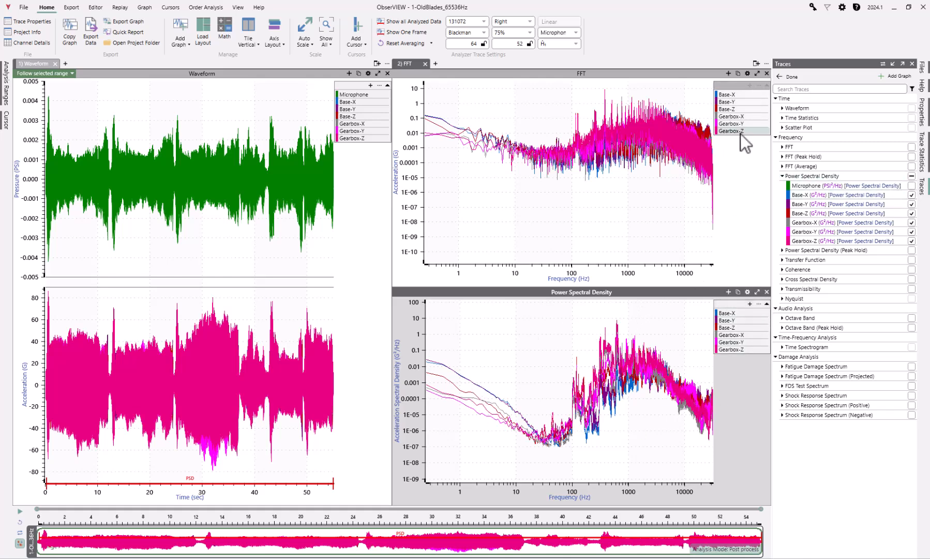
{"action": "left_click", "coordinate": [610, 206]}
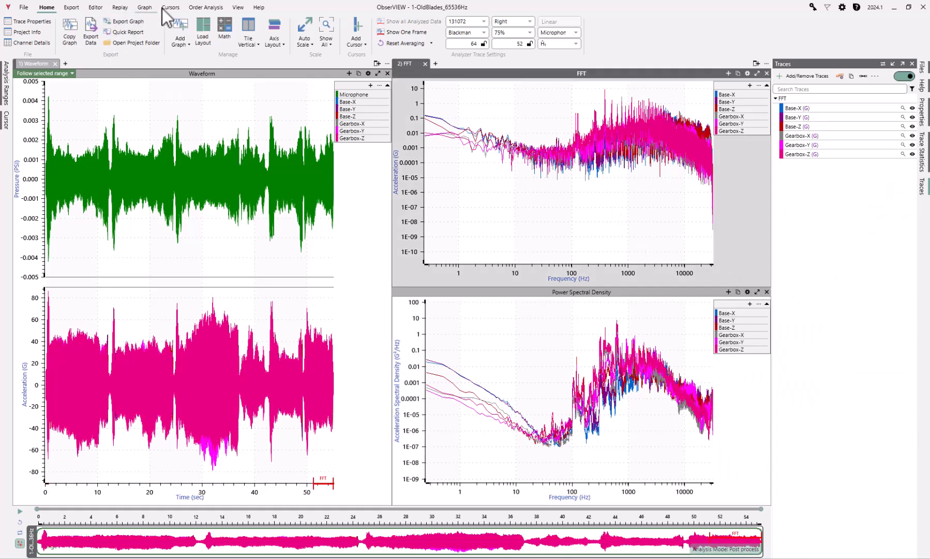
Step: Save all graph tabs as a custom layout titled Basic Analysis
{"action": "left_click", "coordinate": [144, 8]}
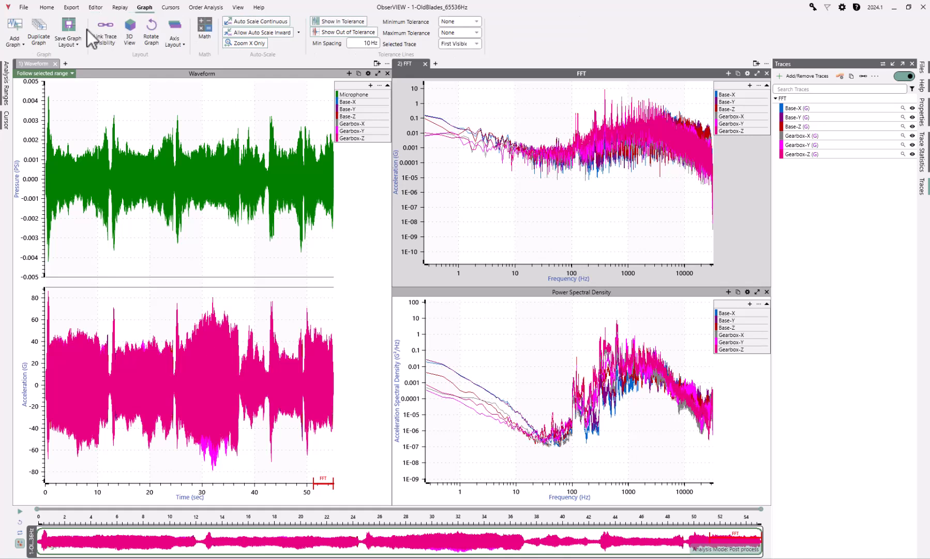
{"action": "left_click", "coordinate": [69, 42]}
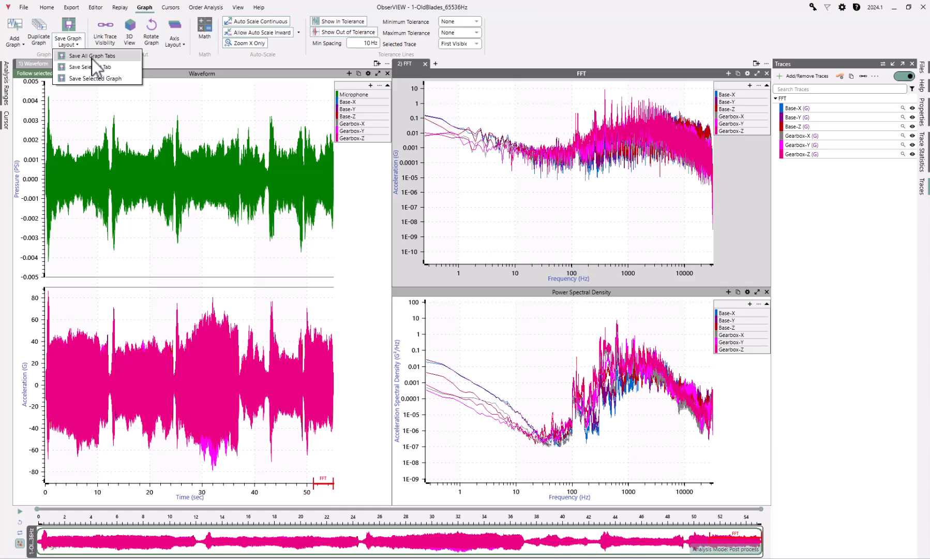
{"action": "left_click", "coordinate": [92, 56]}
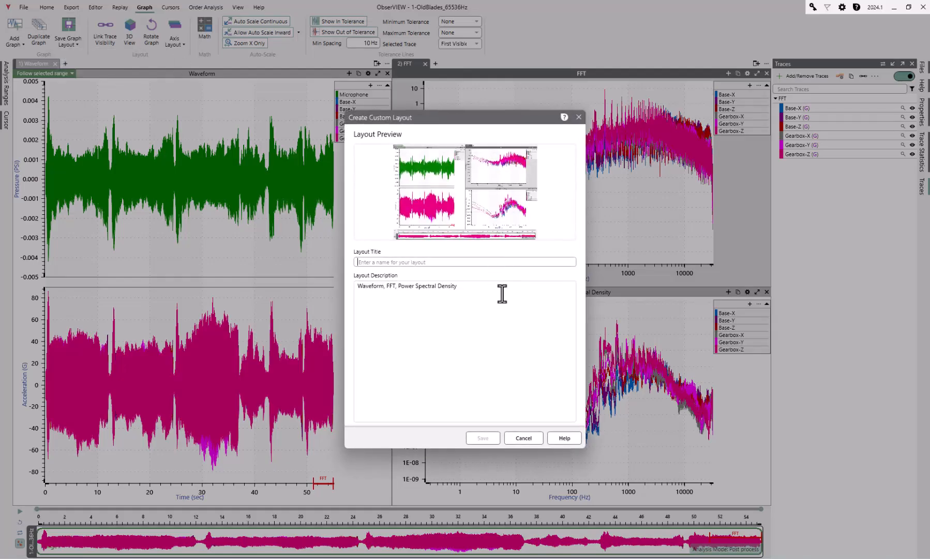
{"action": "type", "text": "Basic Analysis"}
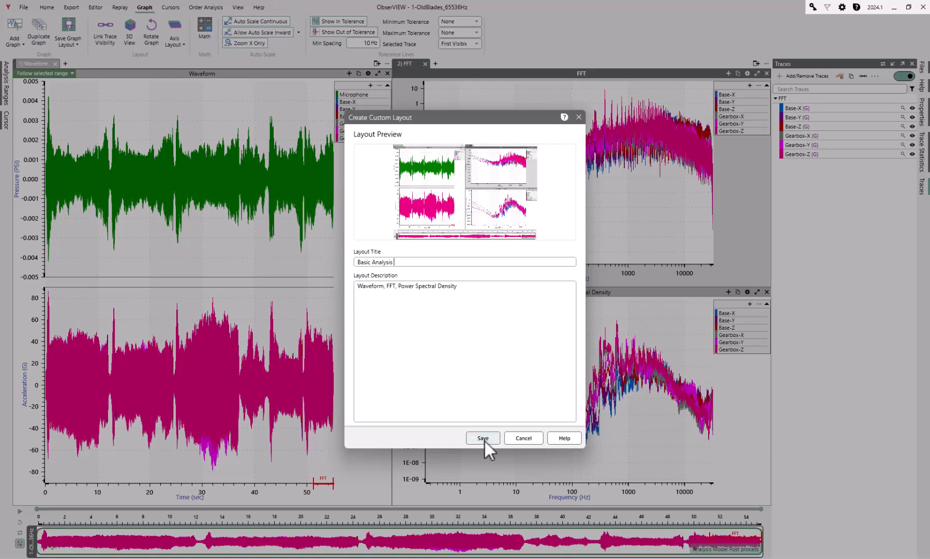
{"action": "left_click", "coordinate": [482, 439]}
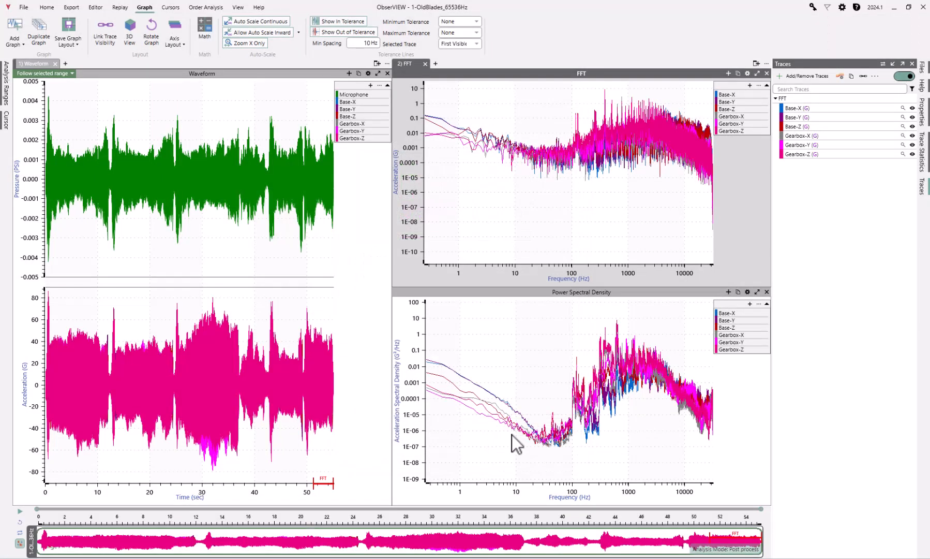
Step: Look for the Basic Analysis user template among the available layouts and dismiss the list without loading one
{"action": "left_click", "coordinate": [47, 7]}
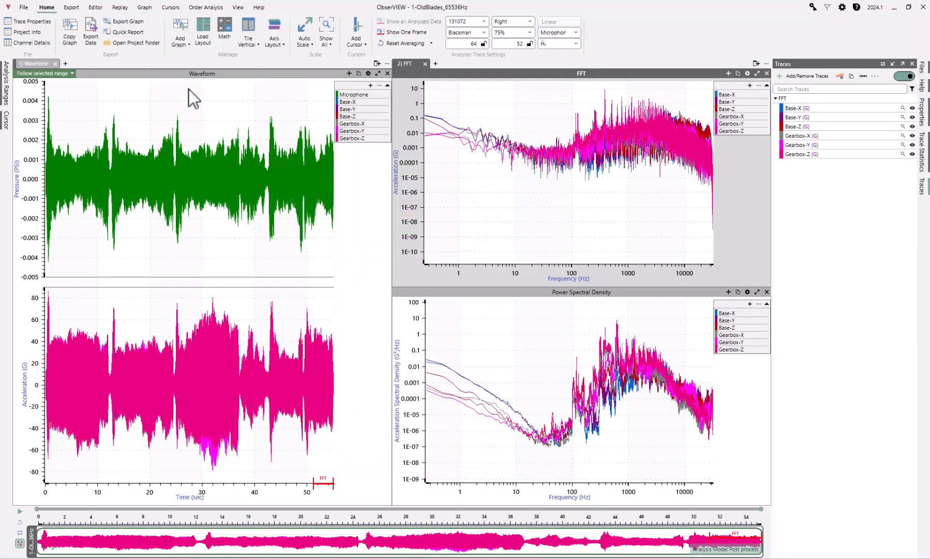
{"action": "left_click", "coordinate": [206, 39]}
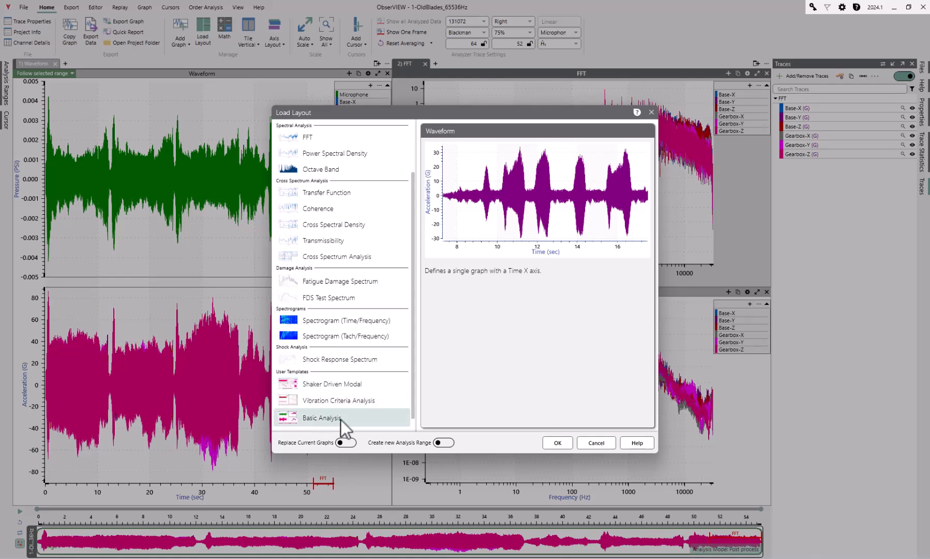
{"action": "left_click", "coordinate": [596, 442]}
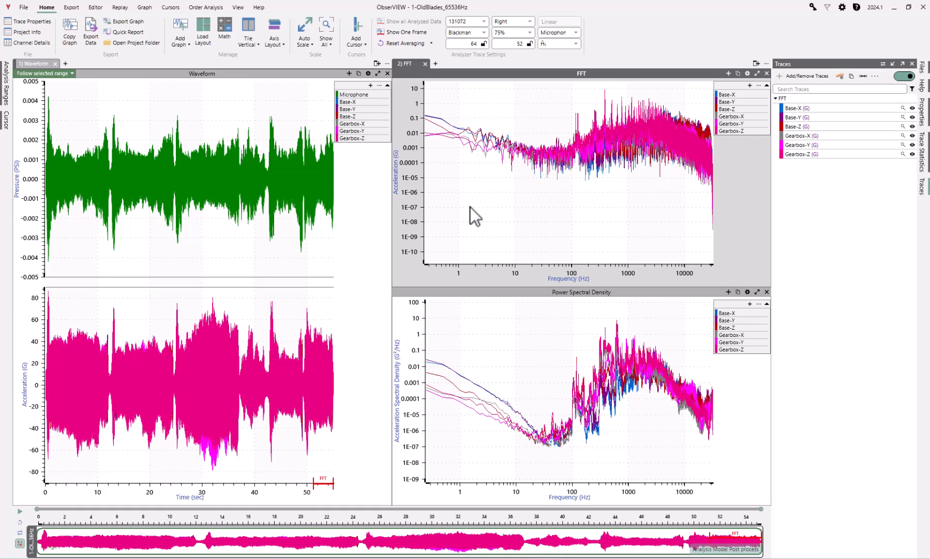
Step: Show the trace statistics for the current graph range and examine them while zooming and moving through the waveform
{"action": "left_click", "coordinate": [923, 156]}
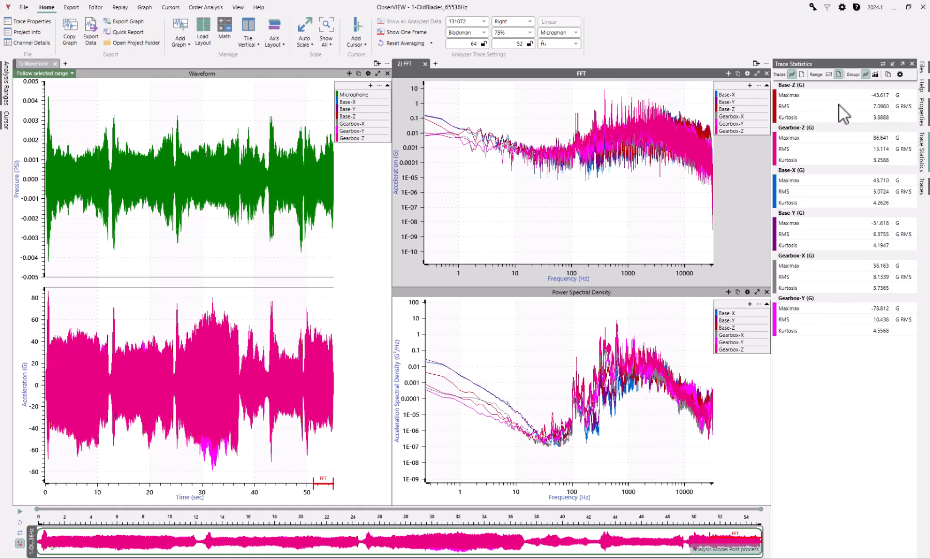
{"action": "left_click", "coordinate": [827, 75]}
{"action": "scroll", "coordinate": [175, 233], "scroll_direction": "up", "scroll_amount": 5}
{"action": "scroll", "coordinate": [174, 232], "scroll_direction": "up", "scroll_amount": 8}
{"action": "left_click_drag", "start_coordinate": [118, 234], "coordinate": [186, 241]}
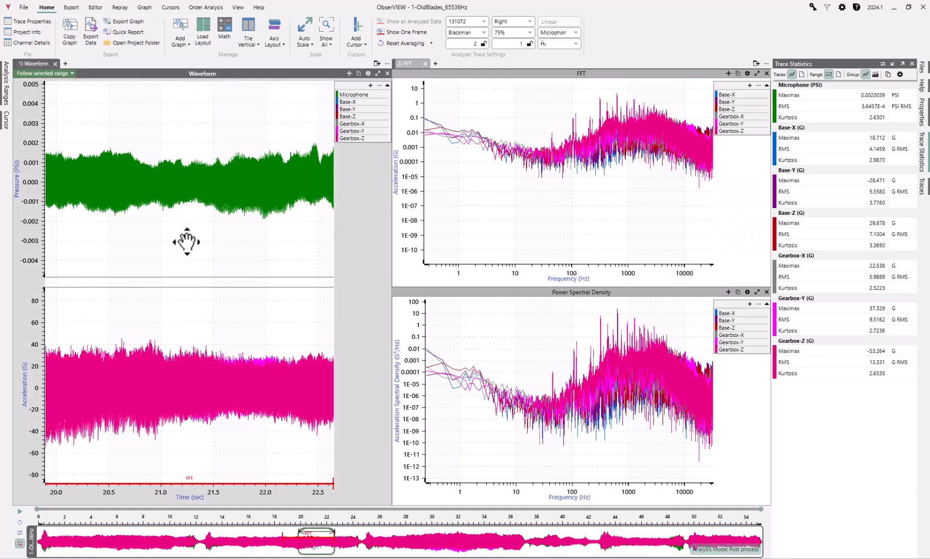
{"action": "scroll", "coordinate": [186, 241], "scroll_direction": "down", "scroll_amount": 5}
{"action": "scroll", "coordinate": [187, 241], "scroll_direction": "up", "scroll_amount": 4}
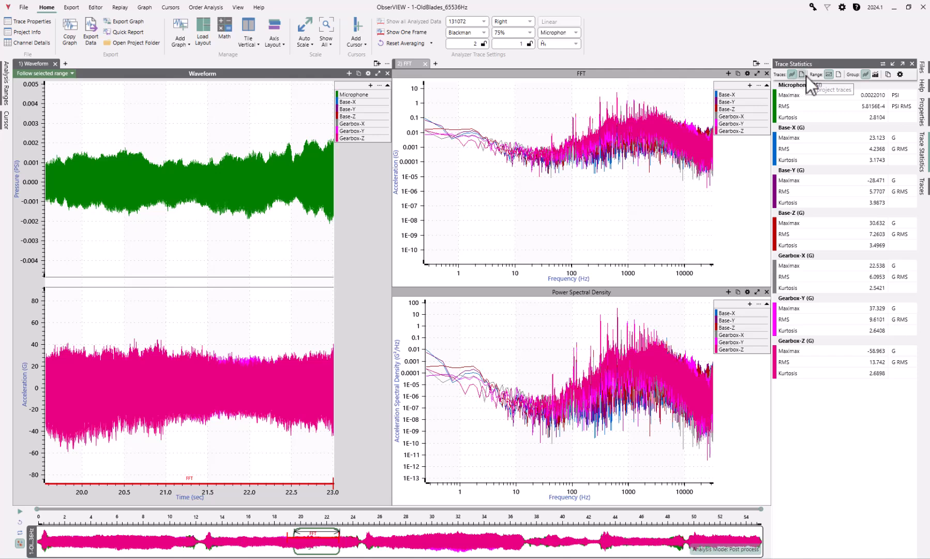
Step: Try grouping the trace statistics by statistic, return to grouping by channel, and add Maximum to the displayed statistics
{"action": "left_click", "coordinate": [874, 74]}
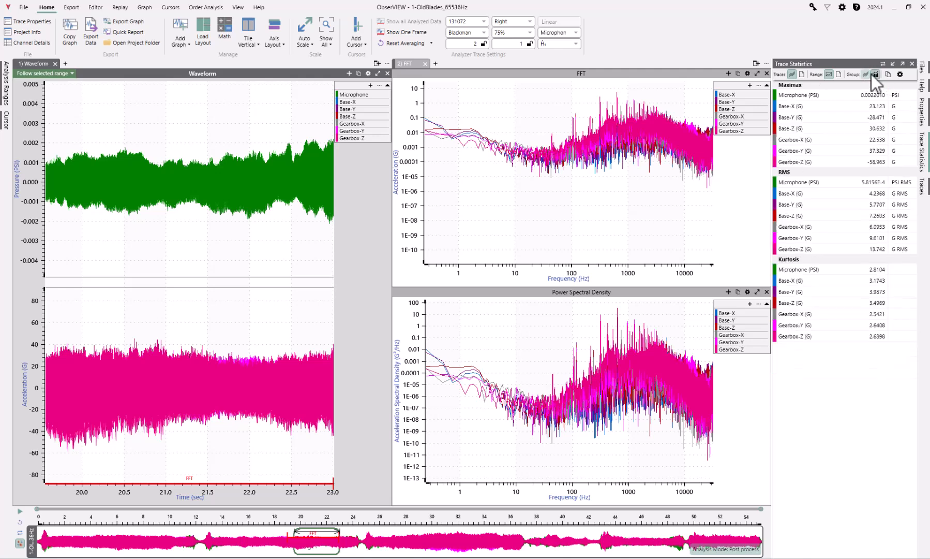
{"action": "left_click", "coordinate": [867, 75]}
{"action": "left_click", "coordinate": [900, 74]}
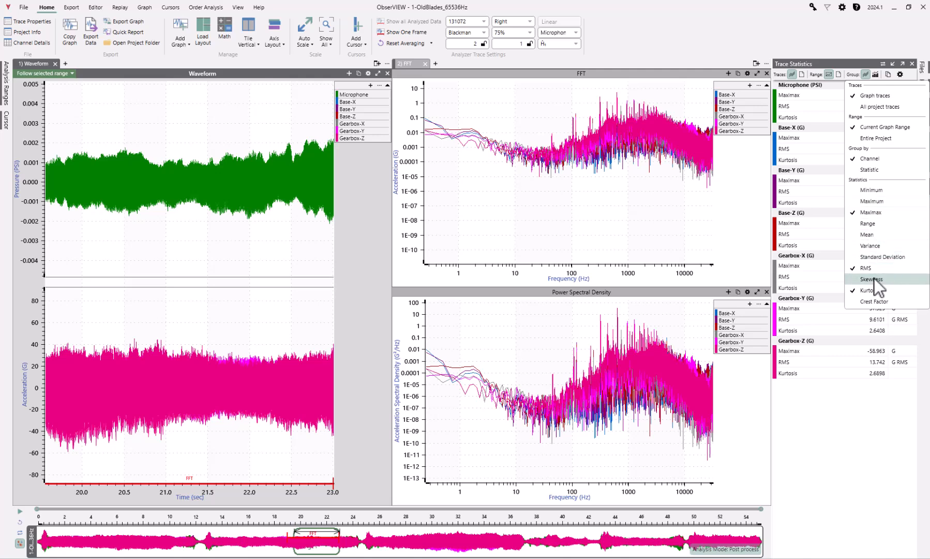
{"action": "left_click", "coordinate": [882, 201]}
{"action": "left_click", "coordinate": [555, 205]}
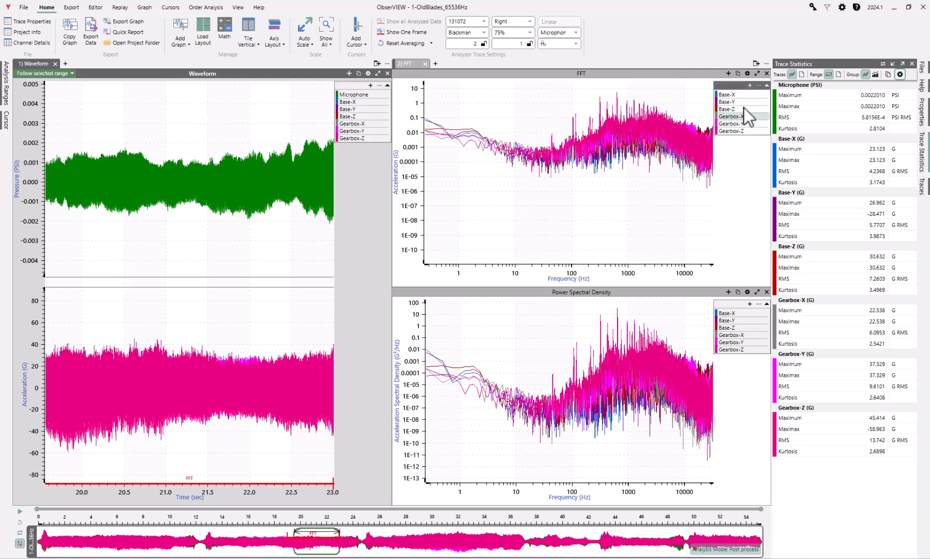
Step: Create a separate tab with a graph of the Base-X and Base-Y RMS time statistics, showing the full time range
{"action": "left_click", "coordinate": [755, 63]}
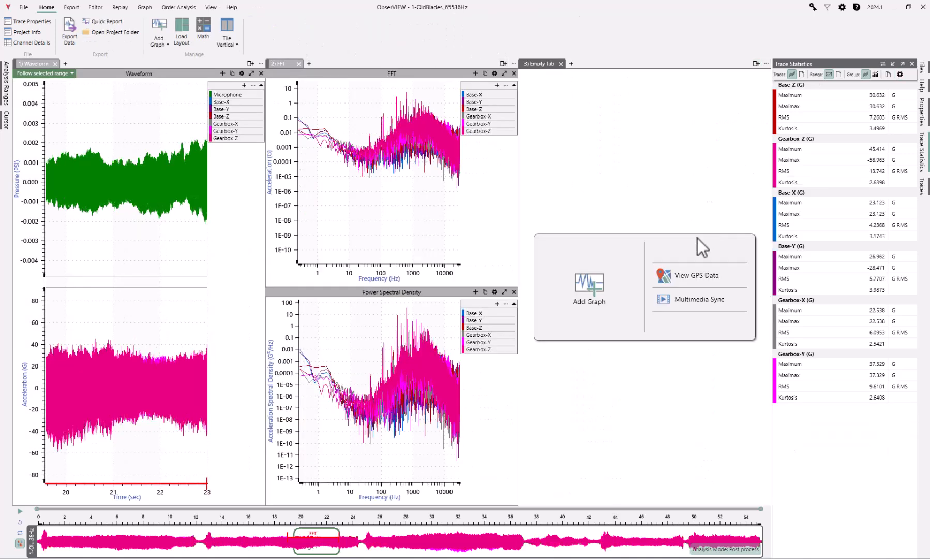
{"action": "left_click", "coordinate": [588, 298]}
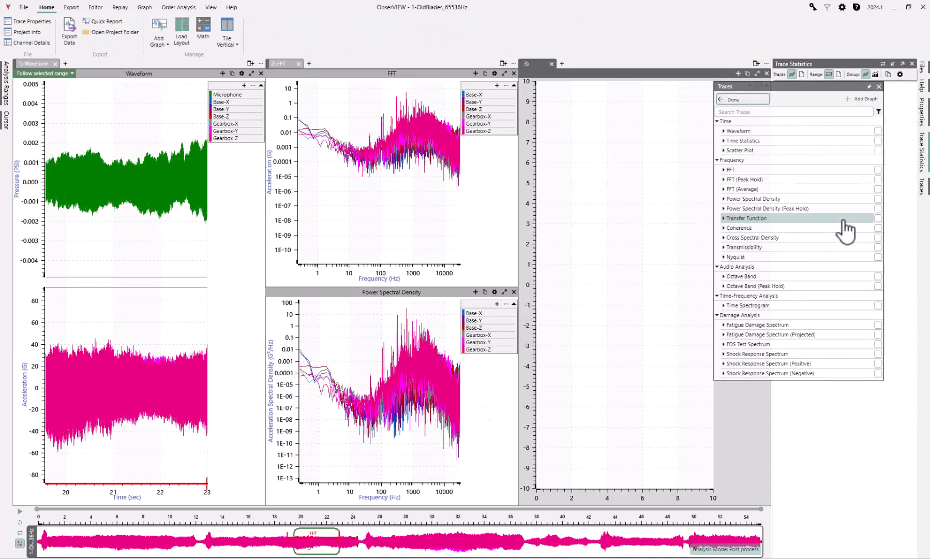
{"action": "left_click", "coordinate": [723, 141]}
{"action": "left_click", "coordinate": [730, 150]}
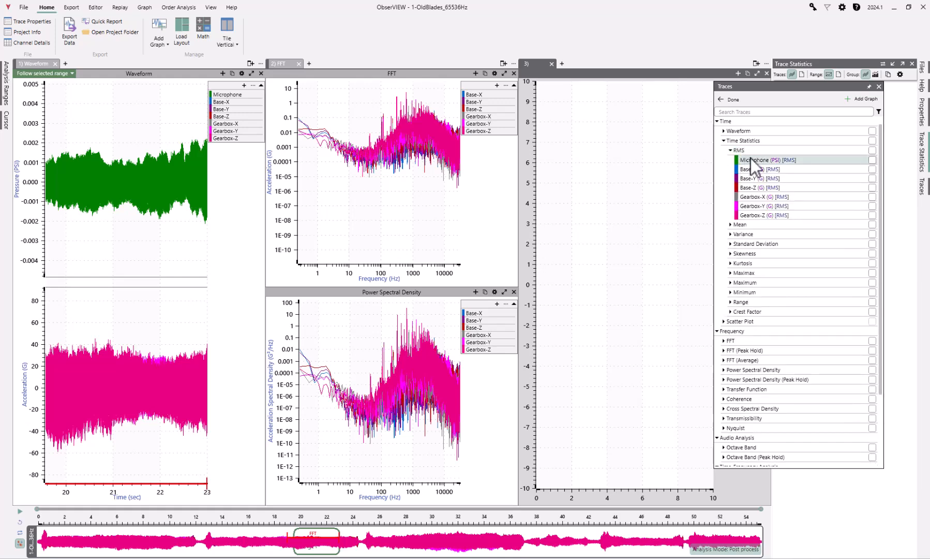
{"action": "left_click", "coordinate": [872, 169]}
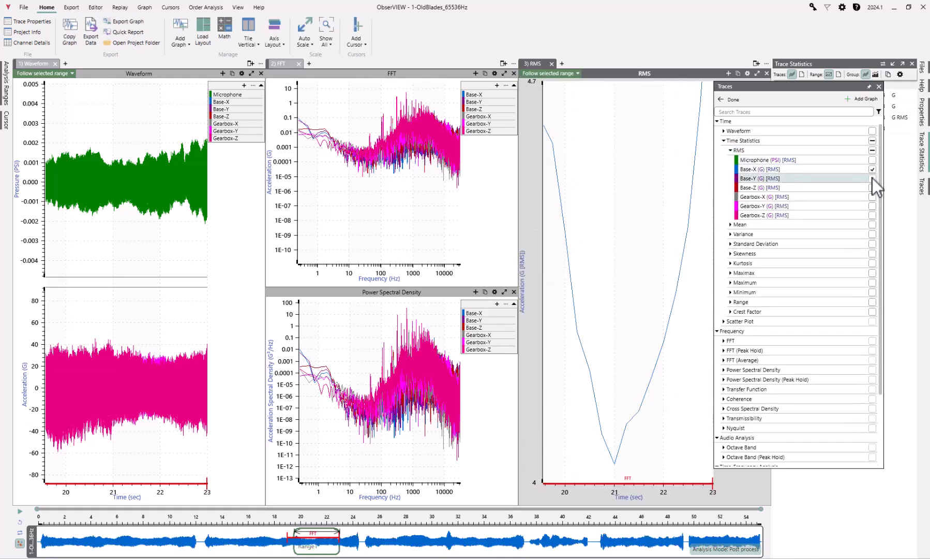
{"action": "left_click", "coordinate": [872, 178]}
{"action": "left_click", "coordinate": [640, 294]}
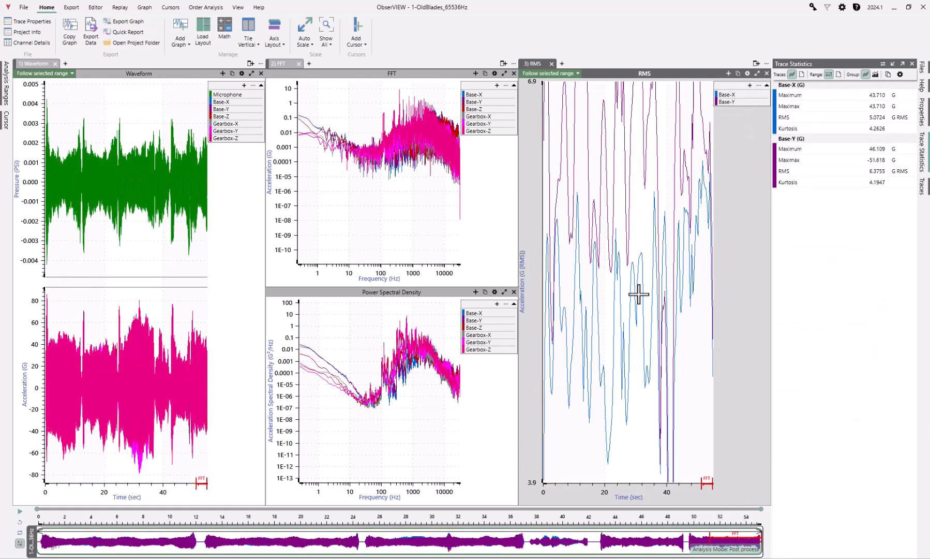
{"action": "right_click", "coordinate": [638, 294]}
{"action": "key", "text": "a"}
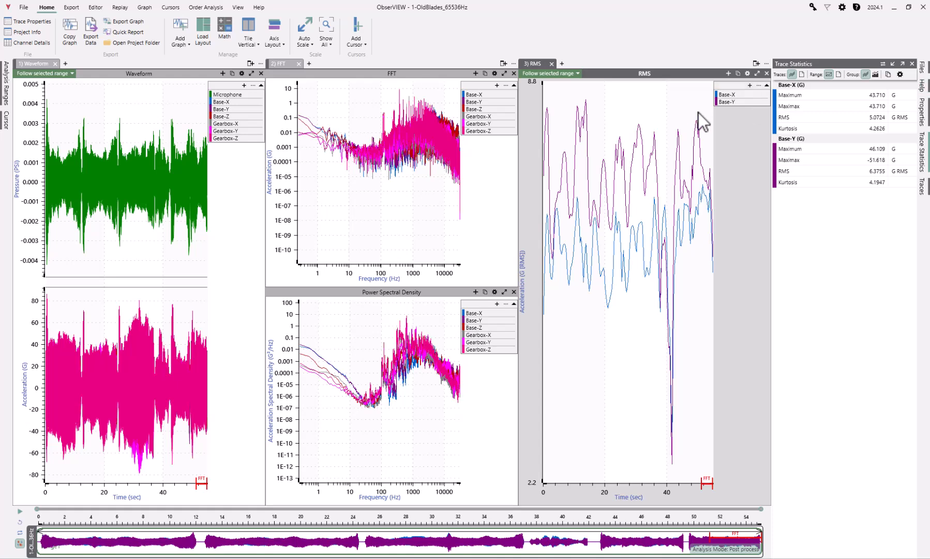
Step: Add the Base-Z RMS trace to the RMS graph
{"action": "left_click", "coordinate": [734, 100]}
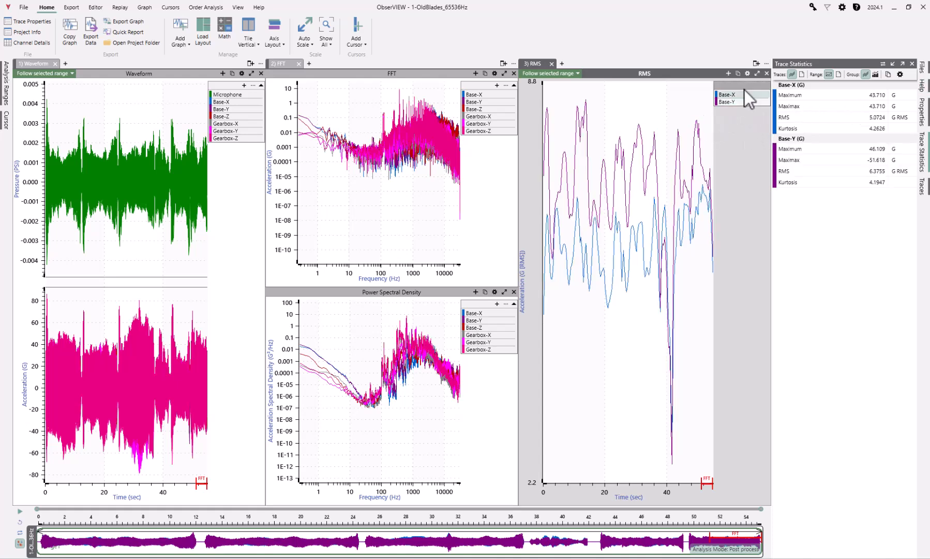
{"action": "left_click", "coordinate": [750, 84]}
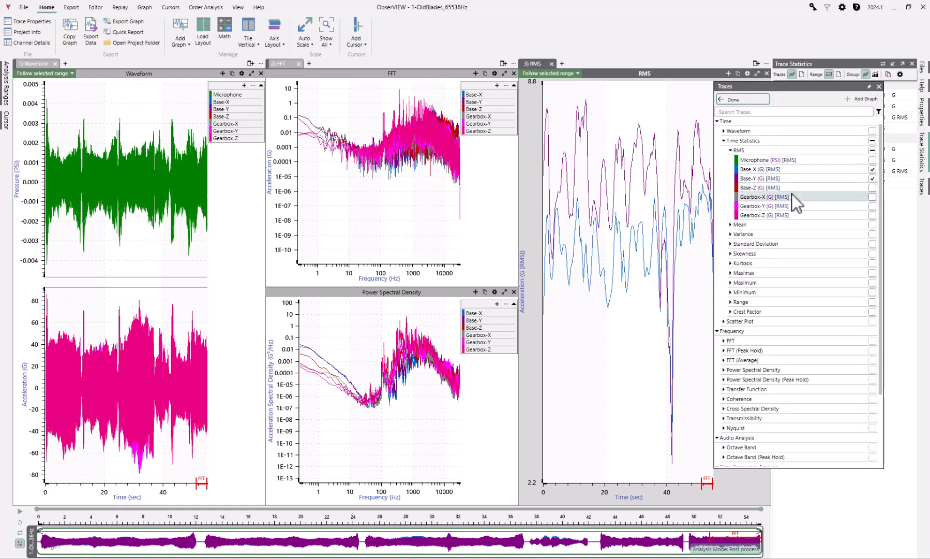
{"action": "left_click", "coordinate": [872, 188]}
{"action": "left_click", "coordinate": [559, 264]}
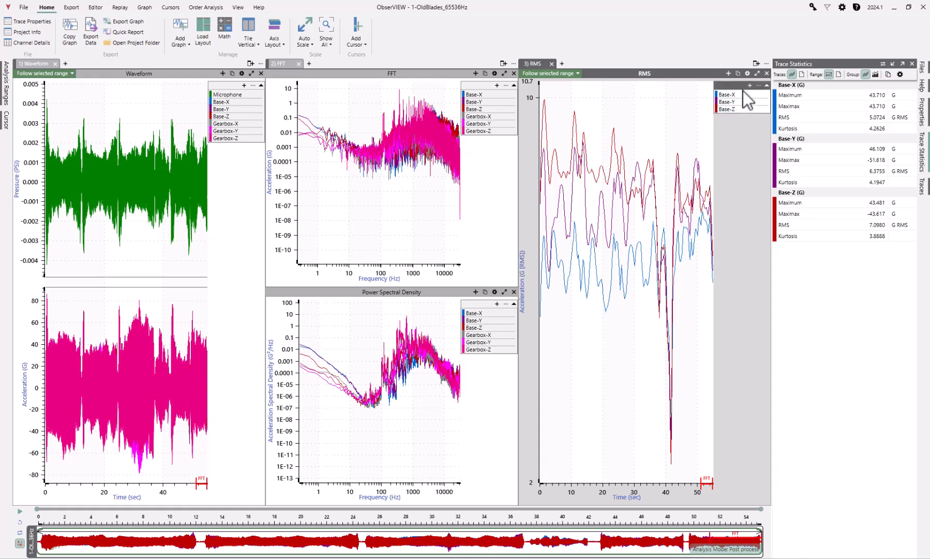
Step: Set the RMS graph's averaging time to 1 sec, and reduce it further to 0.25 sec
{"action": "left_click", "coordinate": [747, 74]}
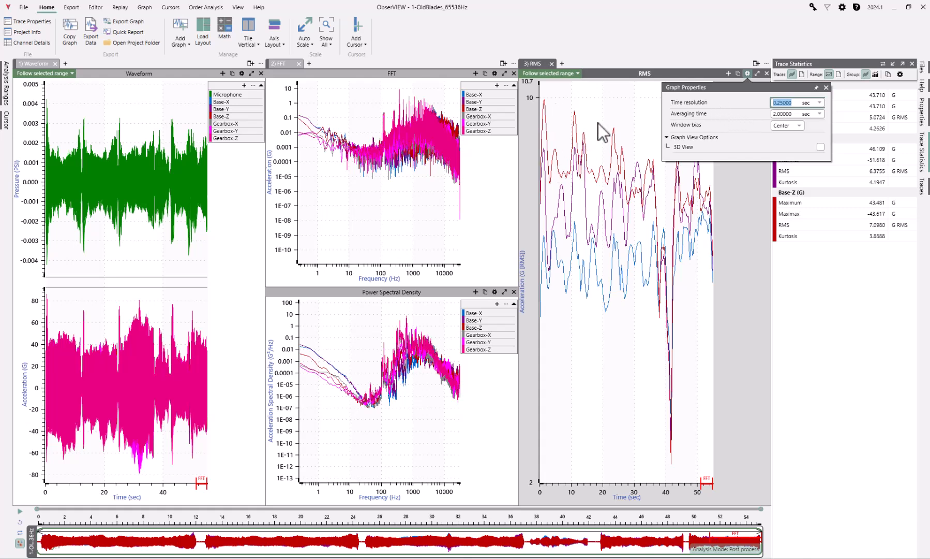
{"action": "left_click", "coordinate": [811, 116]}
{"action": "left_click", "coordinate": [776, 143]}
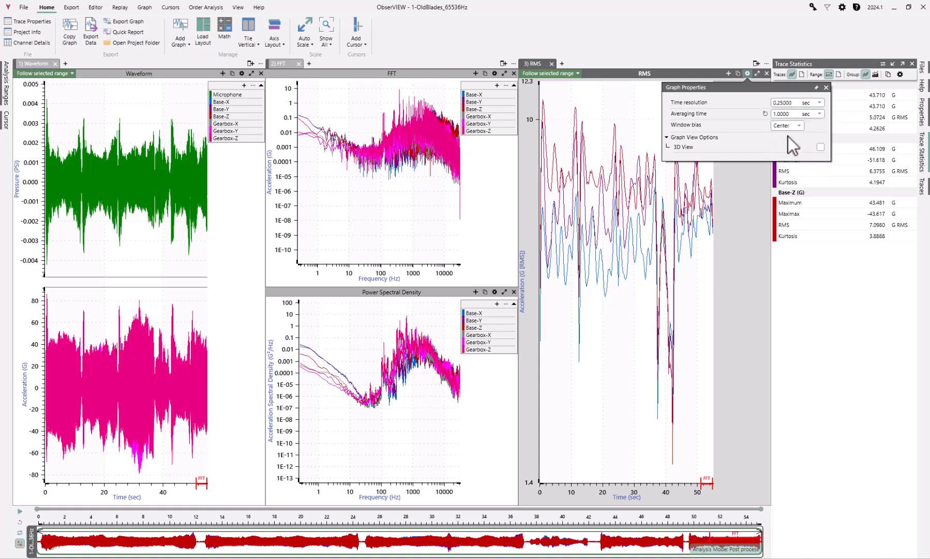
{"action": "left_click", "coordinate": [816, 114]}
{"action": "left_click", "coordinate": [793, 129]}
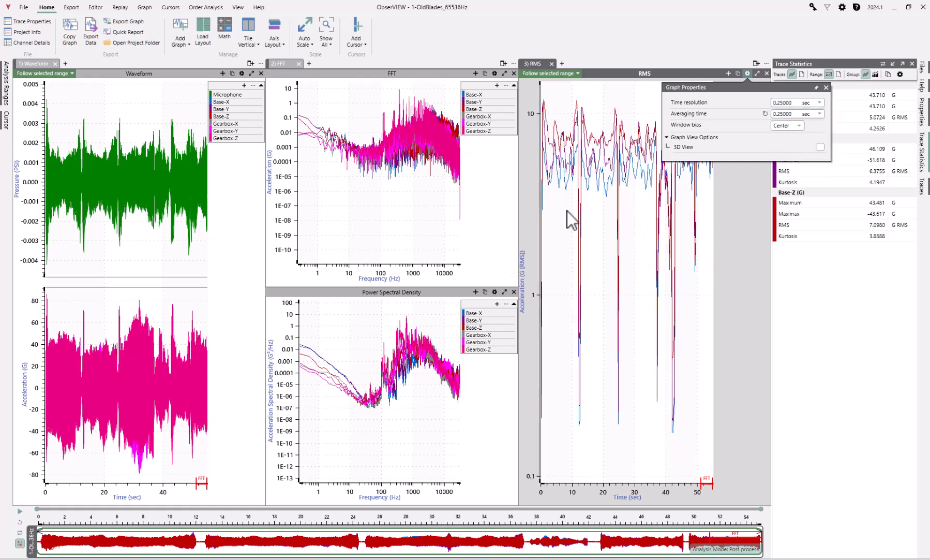
Step: Inspect a shorter section of the RMS graph, reset its averaging time to the default, and show all data again
{"action": "scroll", "coordinate": [579, 184], "scroll_direction": "up", "scroll_amount": 5}
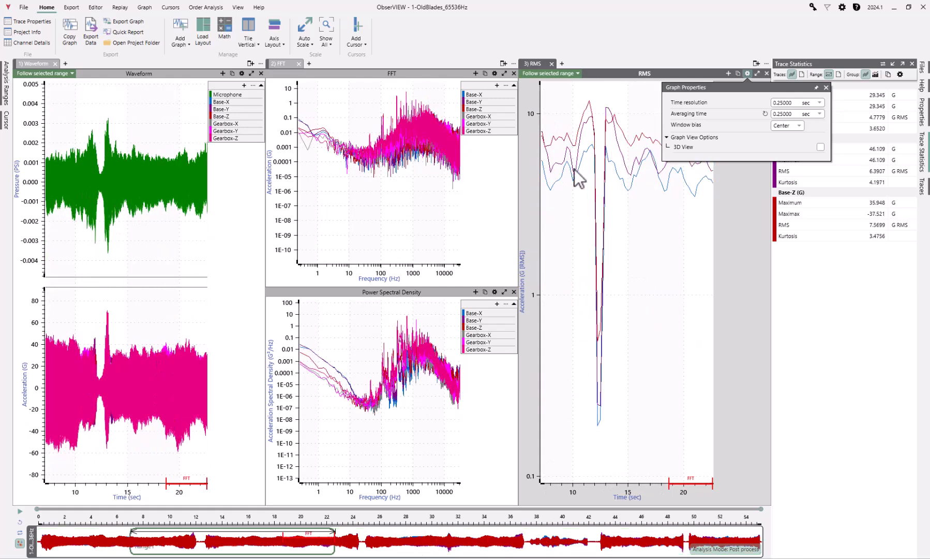
{"action": "left_click", "coordinate": [764, 114]}
{"action": "right_click", "coordinate": [606, 299]}
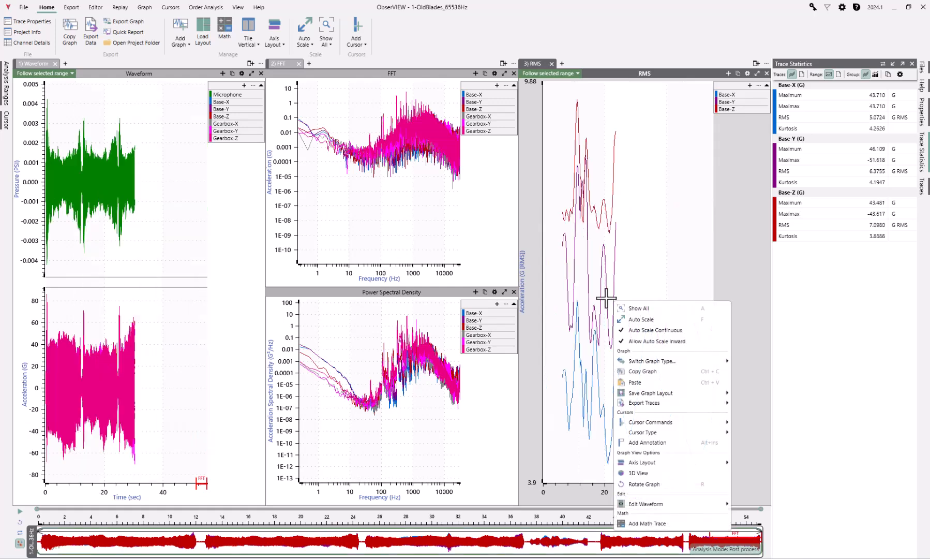
{"action": "key", "text": "a"}
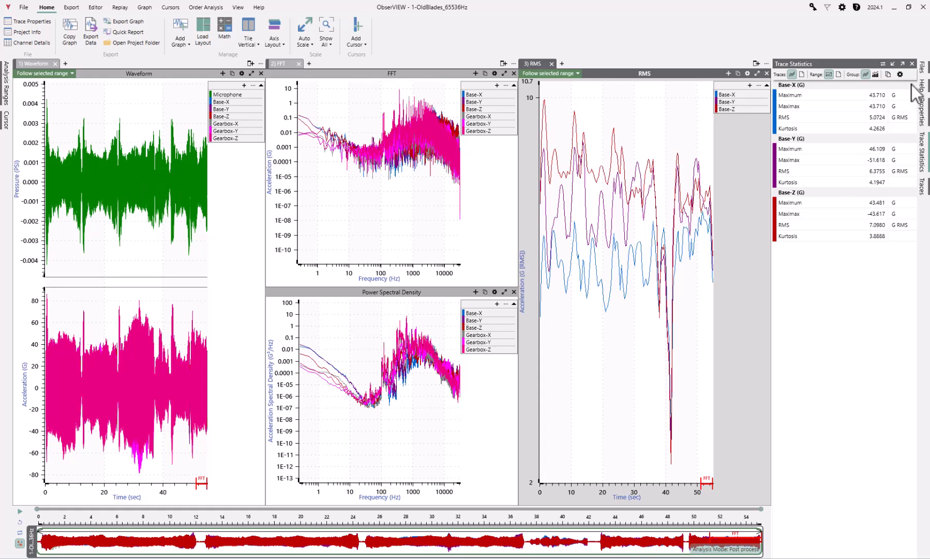
Step: Close the Trace Statistics pane and the RMS graph tab
{"action": "left_click", "coordinate": [912, 64]}
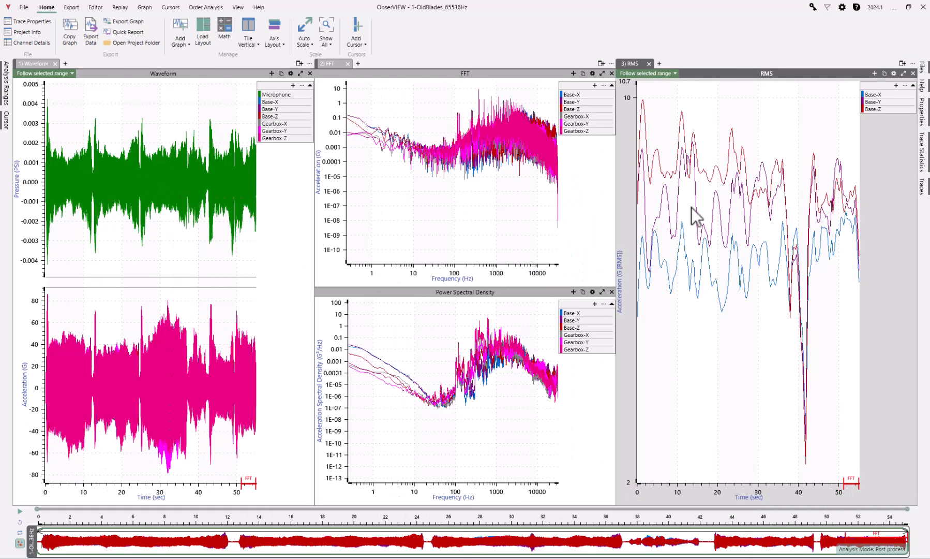
{"action": "left_click", "coordinate": [648, 64]}
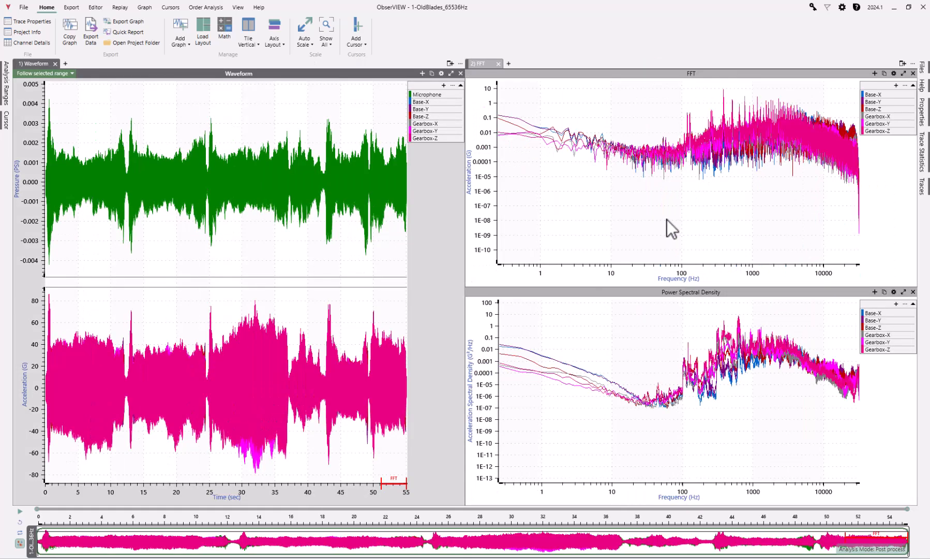
{"action": "right_click", "coordinate": [574, 209]}
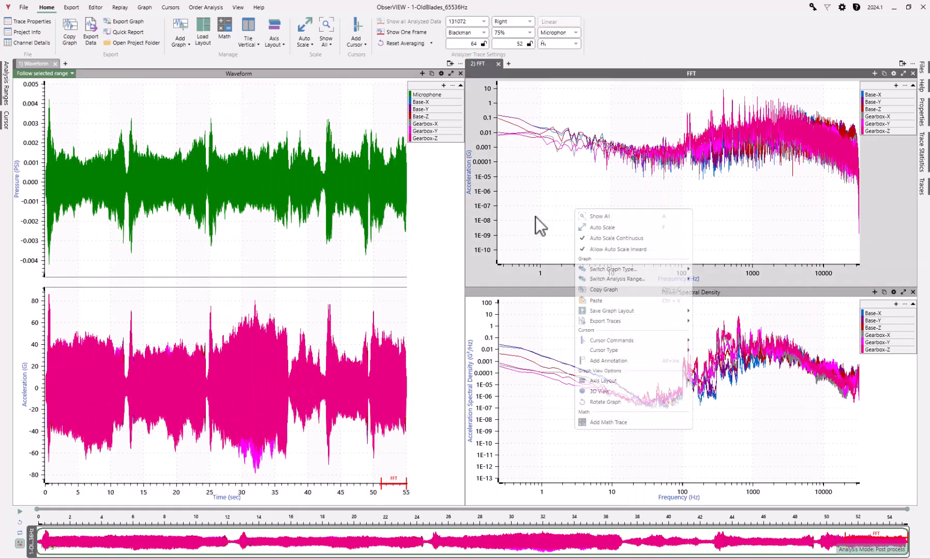
{"action": "left_click", "coordinate": [267, 225]}
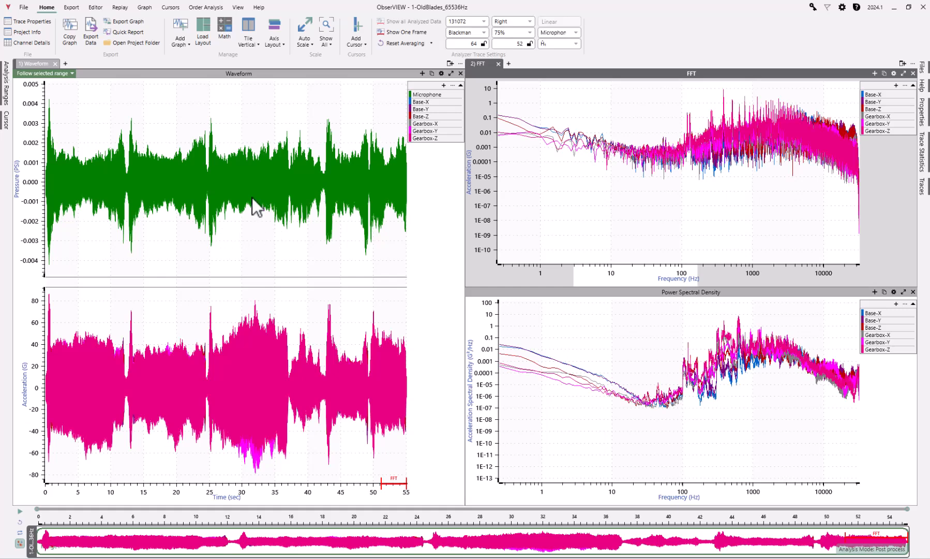
{"action": "left_click", "coordinate": [37, 134]}
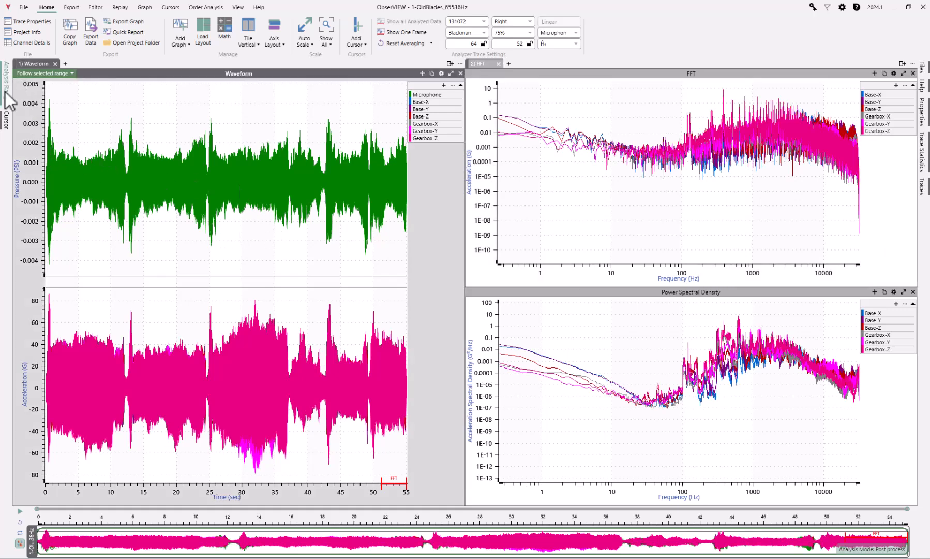
Step: Show the Analysis Ranges pane and make the Power Spectral Density graph active
{"action": "left_click", "coordinate": [7, 98]}
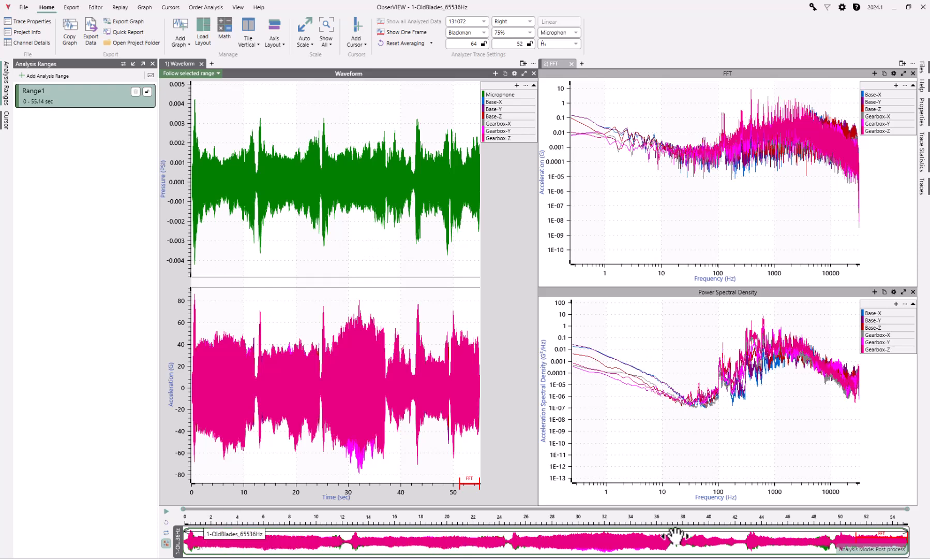
{"action": "left_click", "coordinate": [685, 462]}
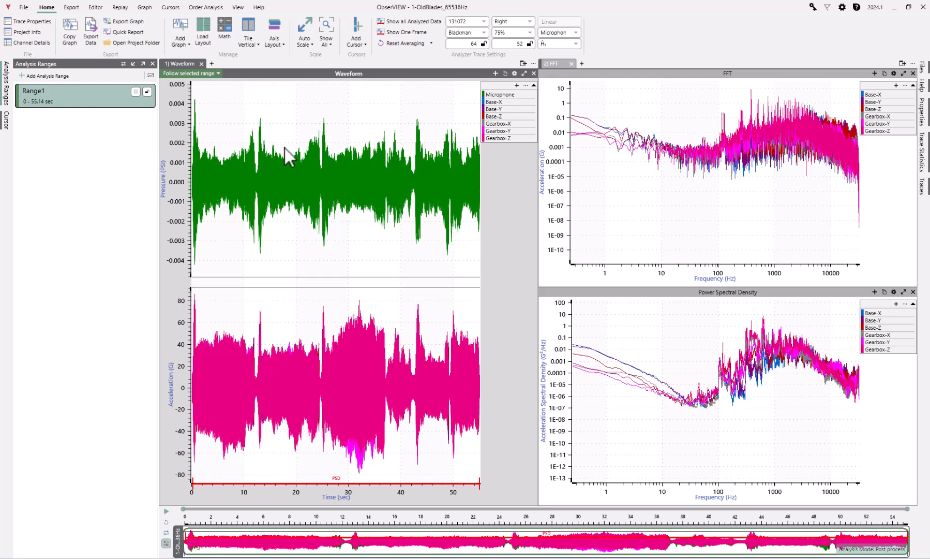
Step: Append the 2-New Blades_65536Hz recording from the desktop's Planer Comparisons folder and extend Range1 to 0 - 104.38 sec
{"action": "left_click", "coordinate": [91, 8]}
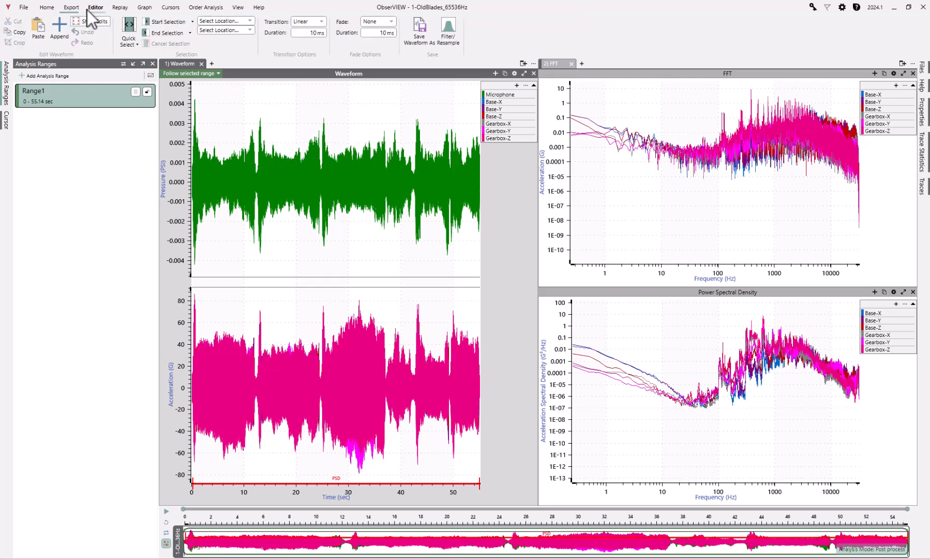
{"action": "left_click", "coordinate": [59, 27]}
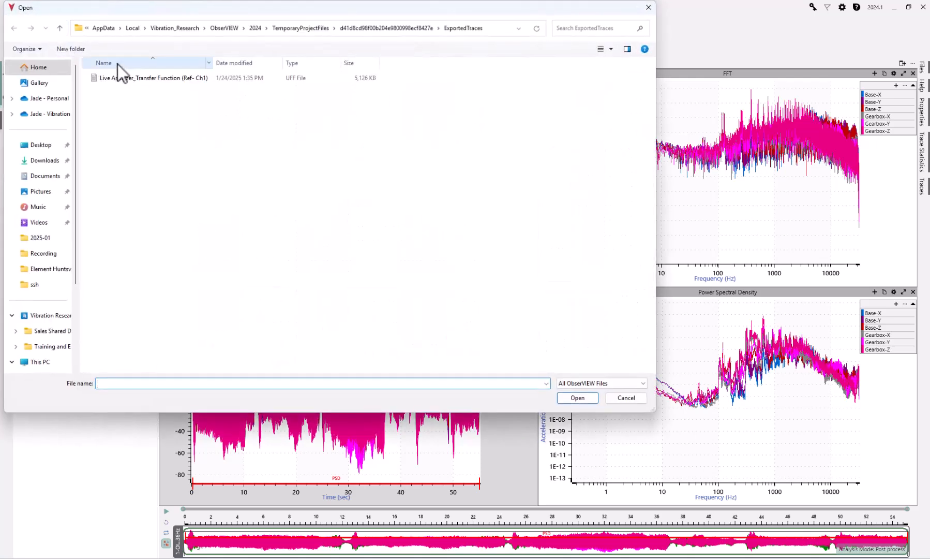
{"action": "left_click", "coordinate": [42, 145]}
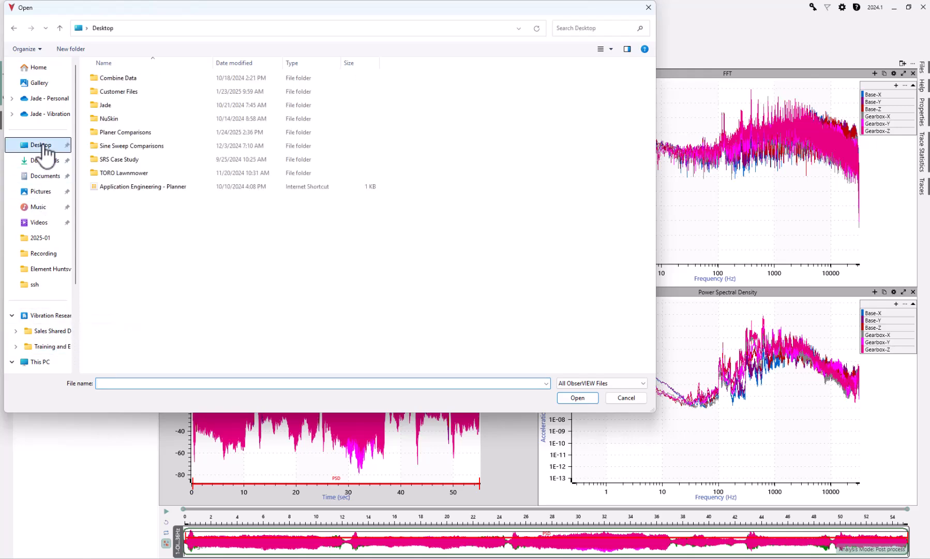
{"action": "double_click", "coordinate": [119, 132]}
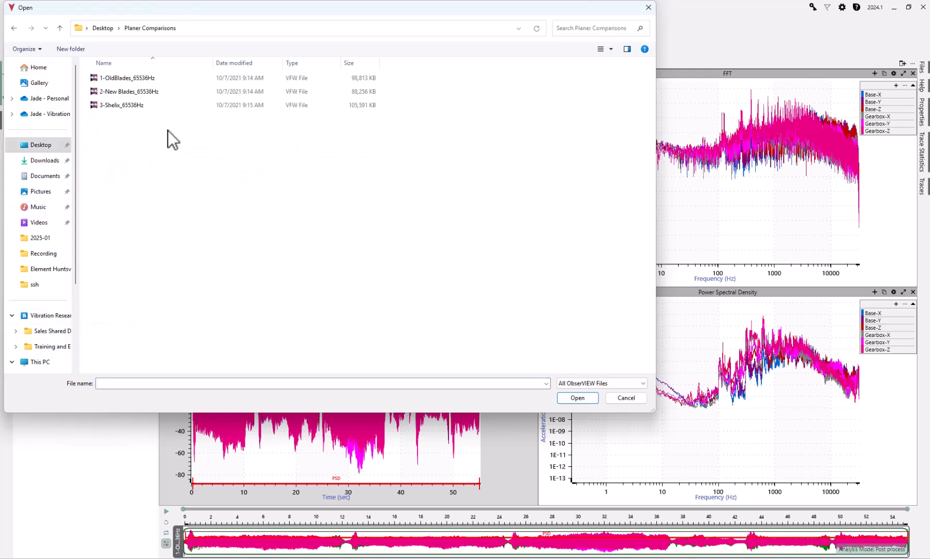
{"action": "double_click", "coordinate": [129, 91]}
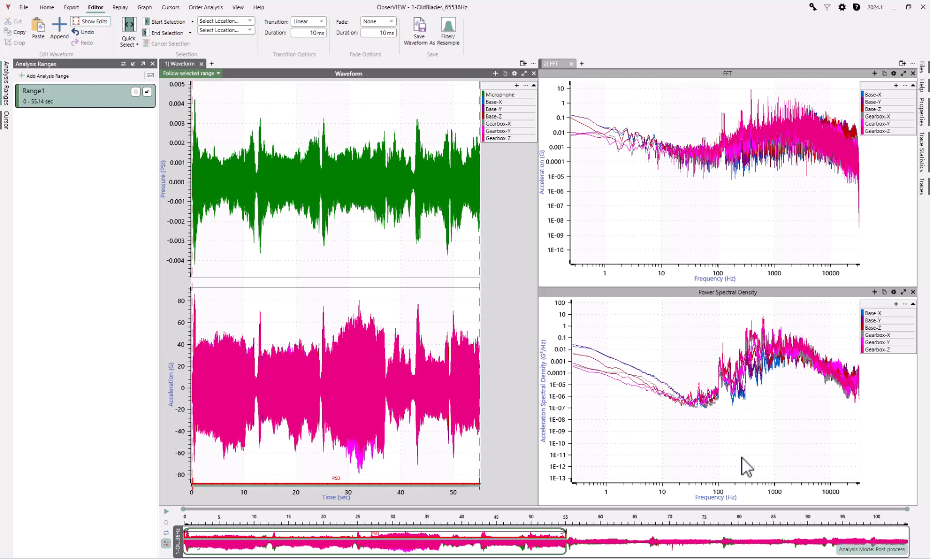
{"action": "left_click_drag", "start_coordinate": [566, 532], "coordinate": [909, 535]}
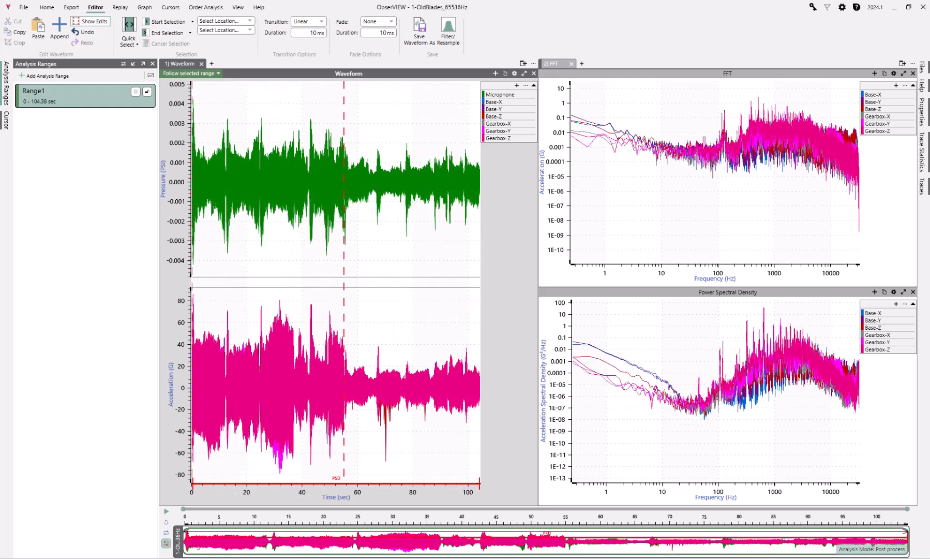
Step: Append the 3-Shelix_65536Hz recording from the Planer Comparisons folder to the waveform
{"action": "left_click", "coordinate": [66, 35]}
{"action": "left_click", "coordinate": [113, 105]}
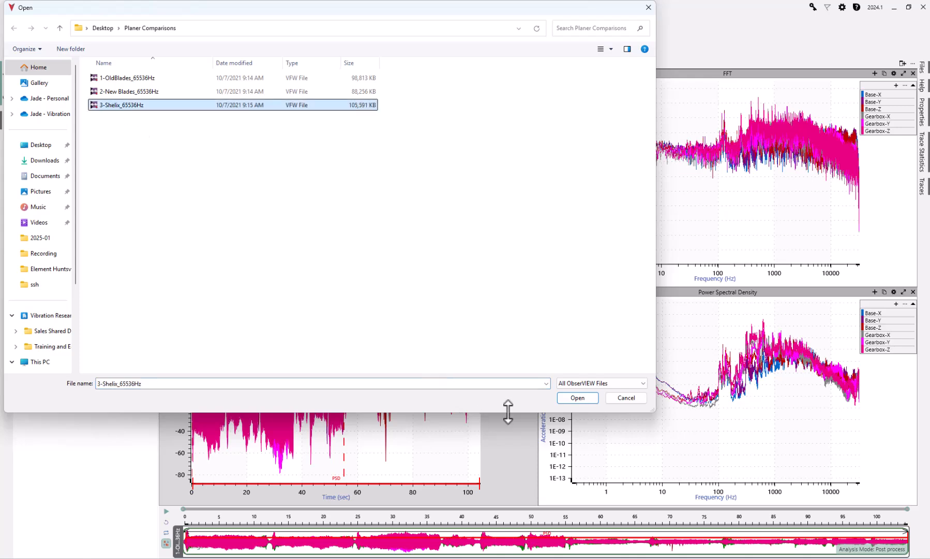
{"action": "left_click", "coordinate": [591, 402]}
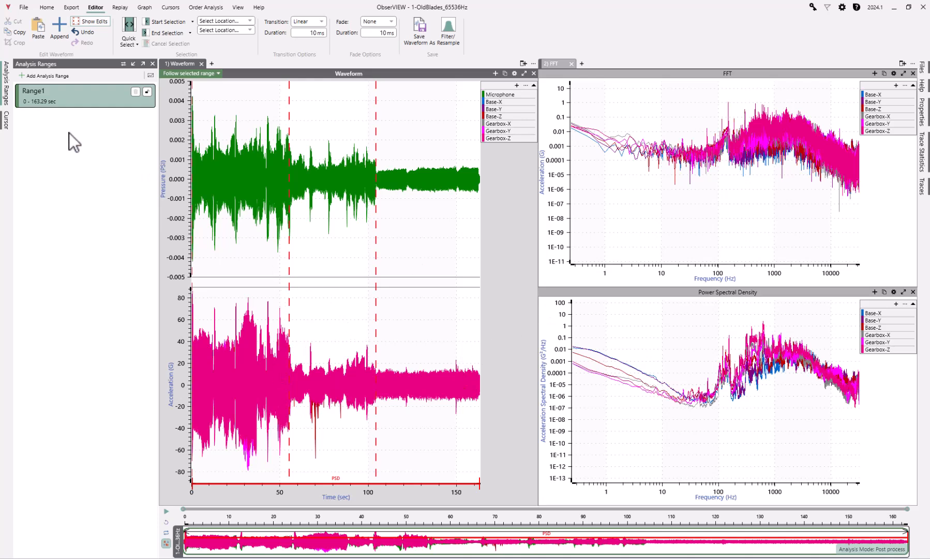
Step: Close the tab holding the FFT and Power Spectral Density graphs so the waveform fills the workspace
{"action": "scroll", "coordinate": [222, 210], "scroll_direction": "up", "scroll_amount": 5}
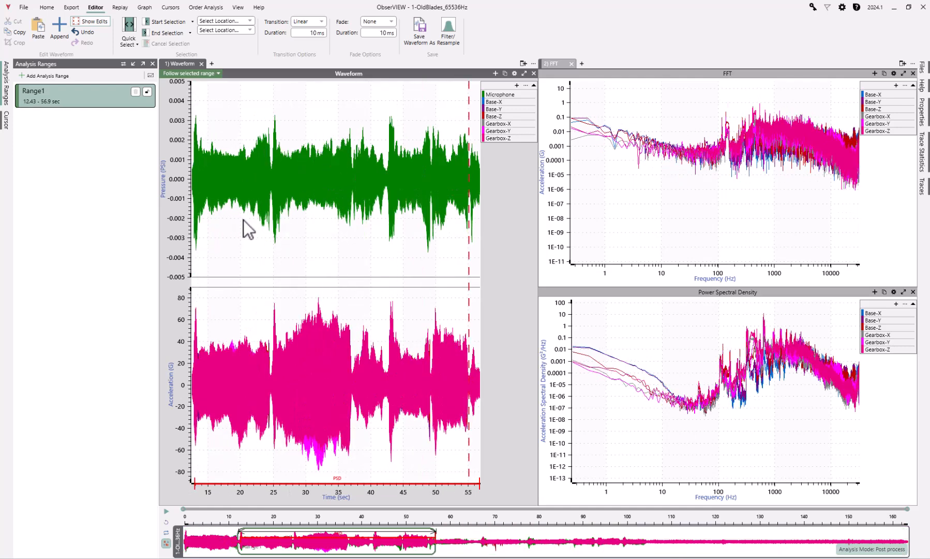
{"action": "left_click_drag", "start_coordinate": [247, 228], "coordinate": [284, 245]}
{"action": "left_click", "coordinate": [571, 63]}
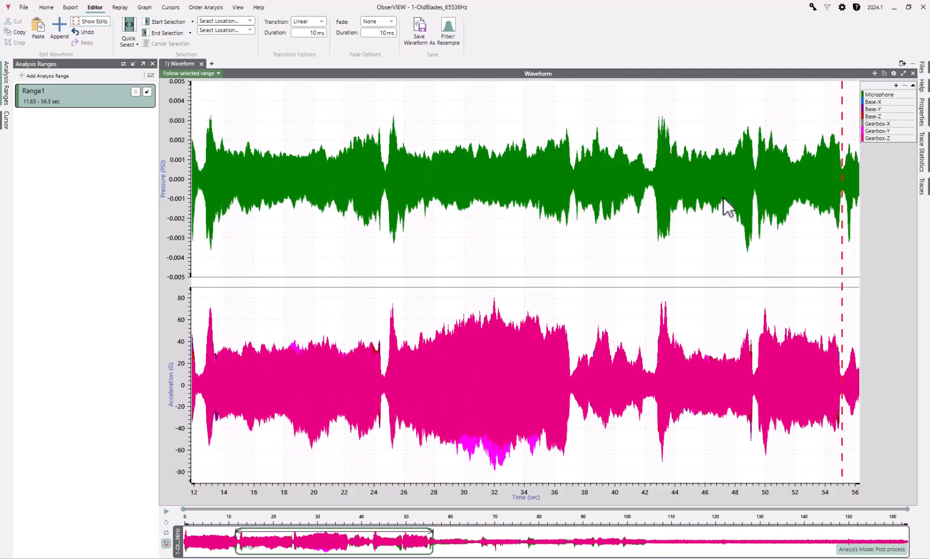
Step: Unlink the waveform graph's X axis from the analysis range
{"action": "scroll", "coordinate": [369, 155], "scroll_direction": "down", "scroll_amount": 2}
{"action": "left_click_drag", "start_coordinate": [317, 127], "coordinate": [415, 127]}
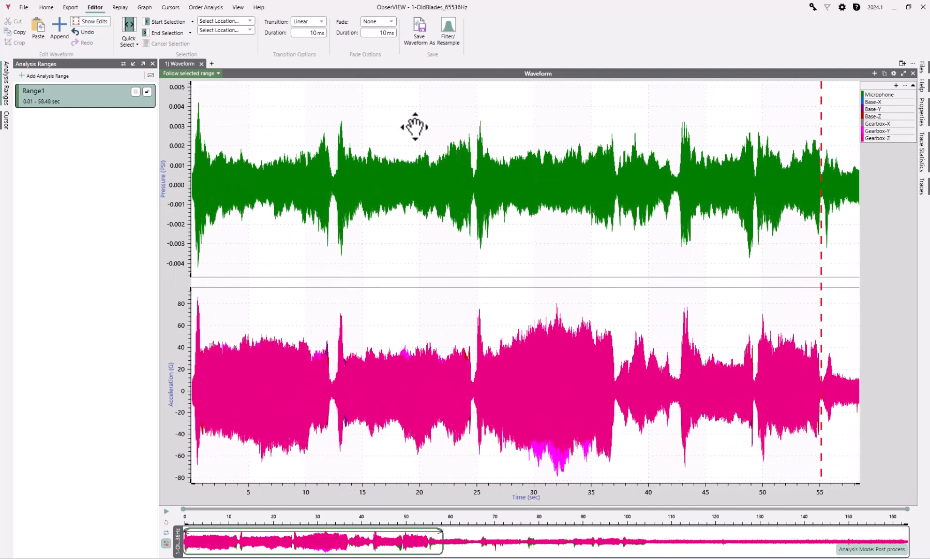
{"action": "scroll", "coordinate": [415, 127], "scroll_direction": "down", "scroll_amount": 2}
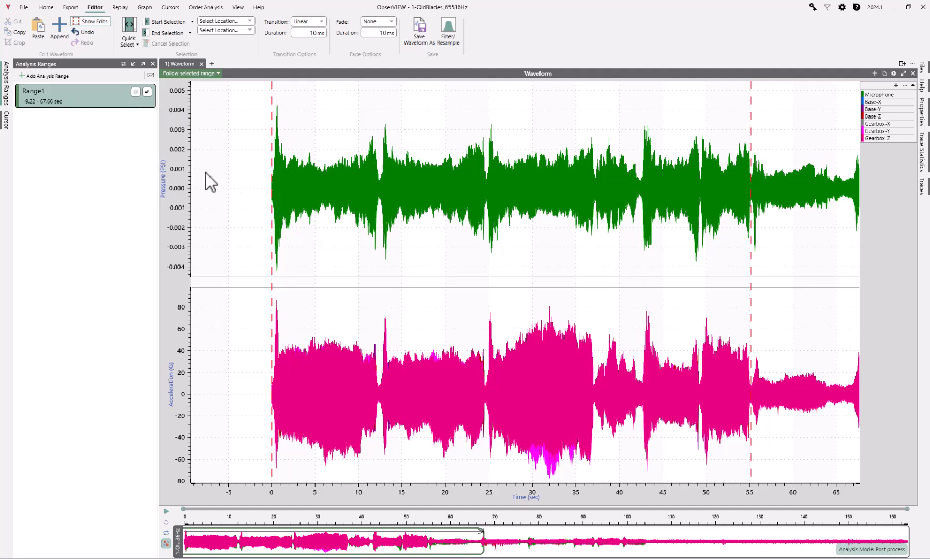
{"action": "scroll", "coordinate": [268, 184], "scroll_direction": "up", "scroll_amount": 3}
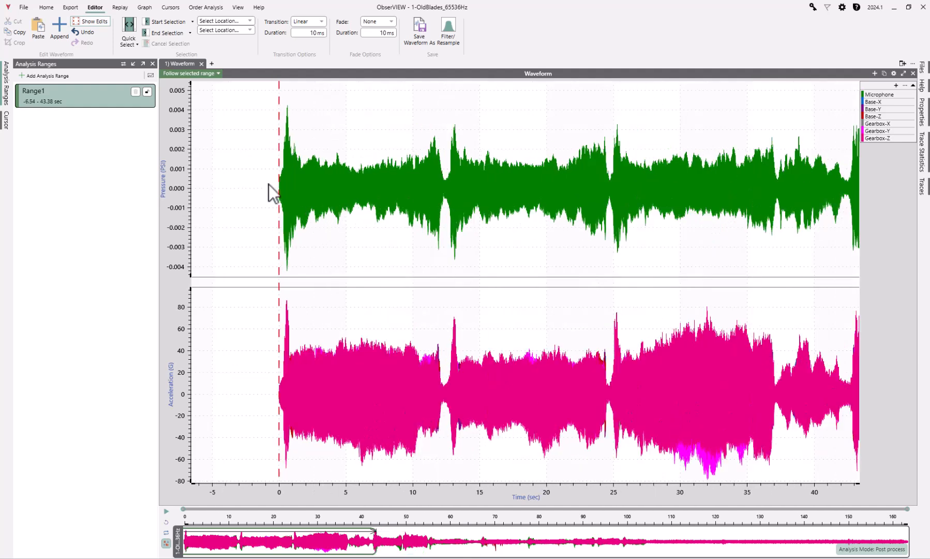
{"action": "left_click", "coordinate": [212, 74]}
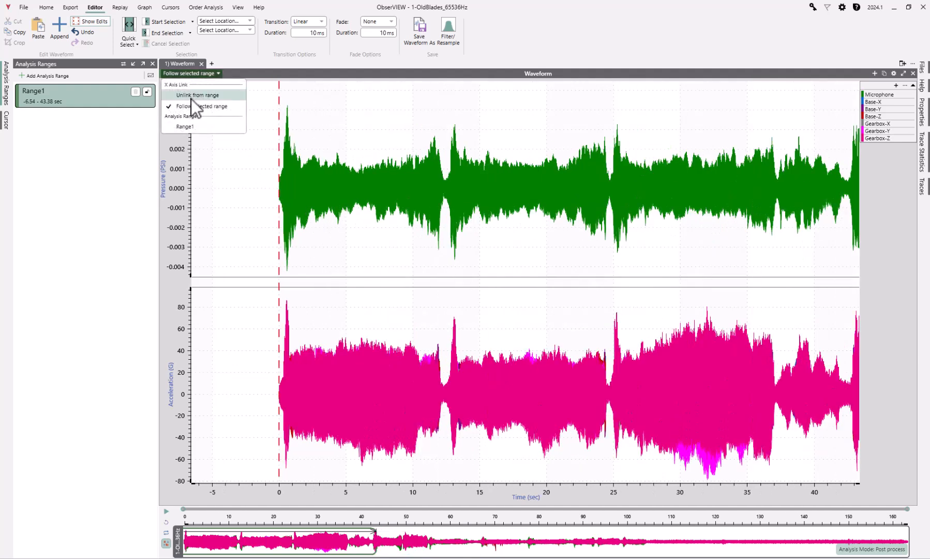
{"action": "left_click", "coordinate": [193, 95]}
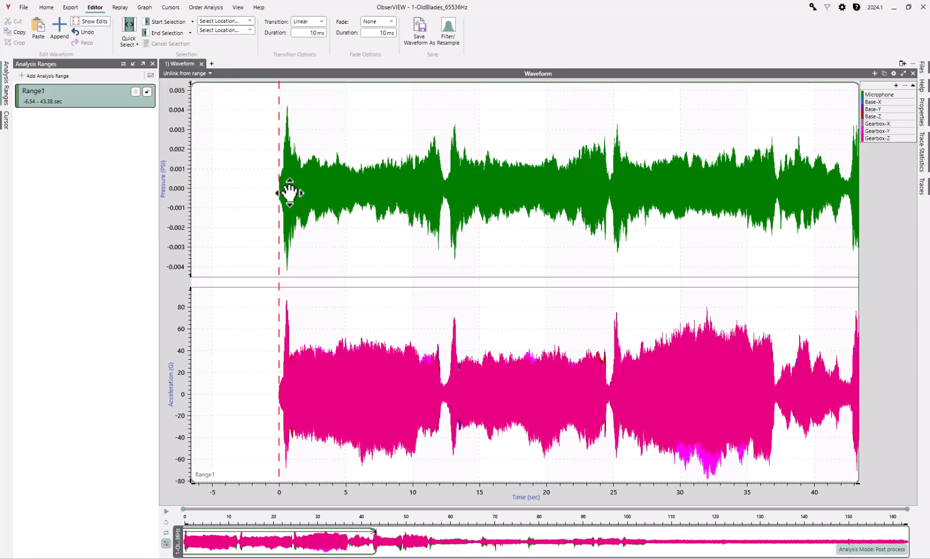
Step: Align the start of Range1 with the beginning of the first recording at 0 sec
{"action": "left_click_drag", "start_coordinate": [289, 192], "coordinate": [340, 188]}
{"action": "left_click_drag", "start_coordinate": [243, 237], "coordinate": [329, 226]}
{"action": "scroll", "coordinate": [336, 176], "scroll_direction": "up", "scroll_amount": 10}
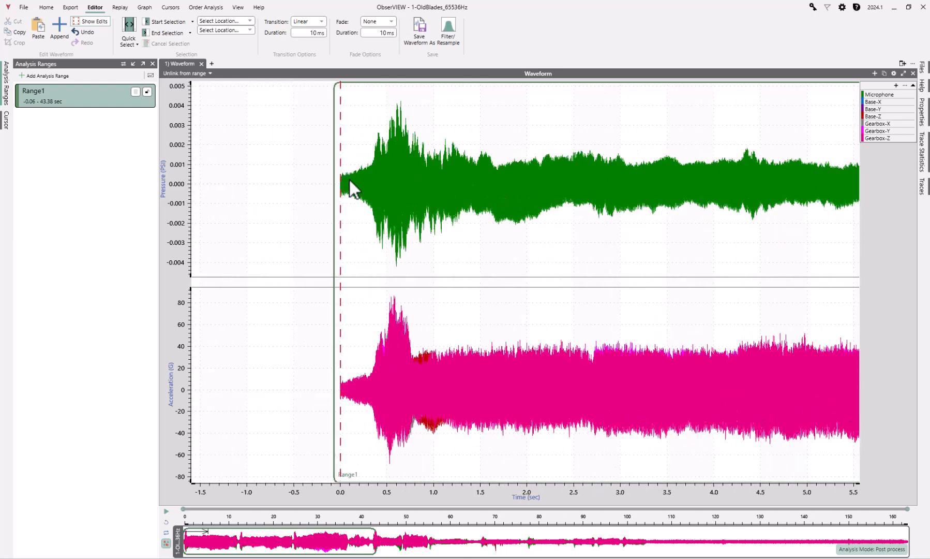
{"action": "left_click_drag", "start_coordinate": [289, 192], "coordinate": [313, 189]}
Step: Extend the end of Range1 to 55.13 sec, just before the boundary between the first and second recordings
{"action": "scroll", "coordinate": [477, 214], "scroll_direction": "down", "scroll_amount": 8}
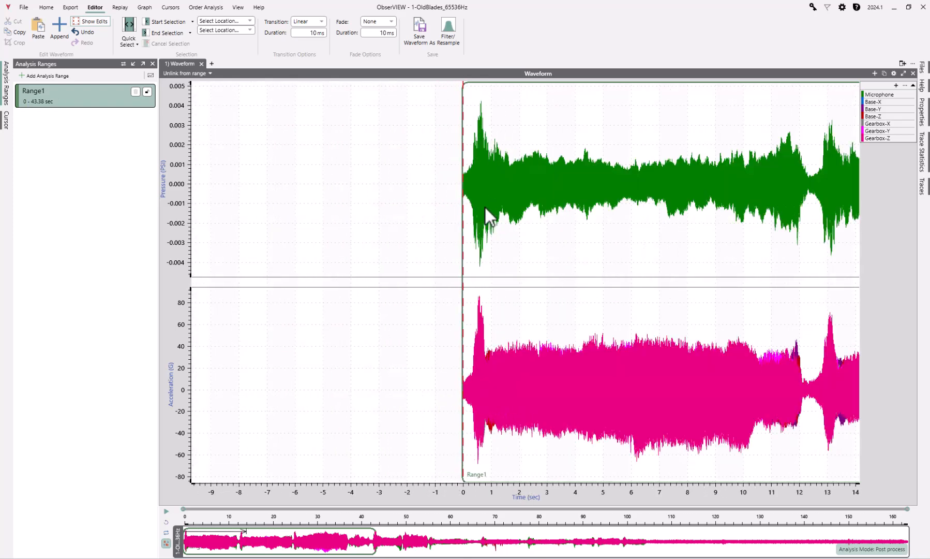
{"action": "left_click_drag", "start_coordinate": [763, 232], "coordinate": [588, 217]}
{"action": "scroll", "coordinate": [586, 210], "scroll_direction": "down", "scroll_amount": 7}
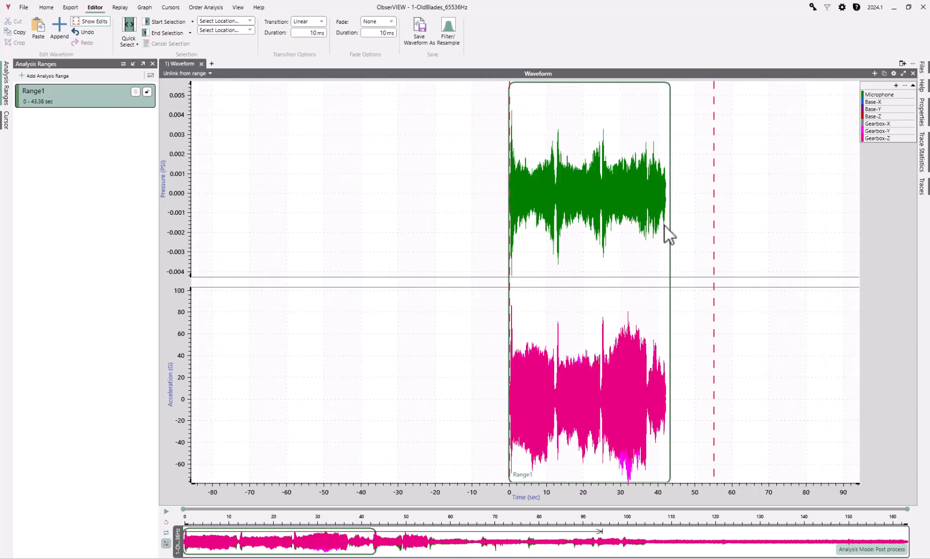
{"action": "scroll", "coordinate": [753, 243], "scroll_direction": "up", "scroll_amount": 2}
{"action": "left_click_drag", "start_coordinate": [625, 270], "coordinate": [691, 265]}
{"action": "scroll", "coordinate": [693, 207], "scroll_direction": "up", "scroll_amount": 5}
{"action": "scroll", "coordinate": [688, 207], "scroll_direction": "up", "scroll_amount": 5}
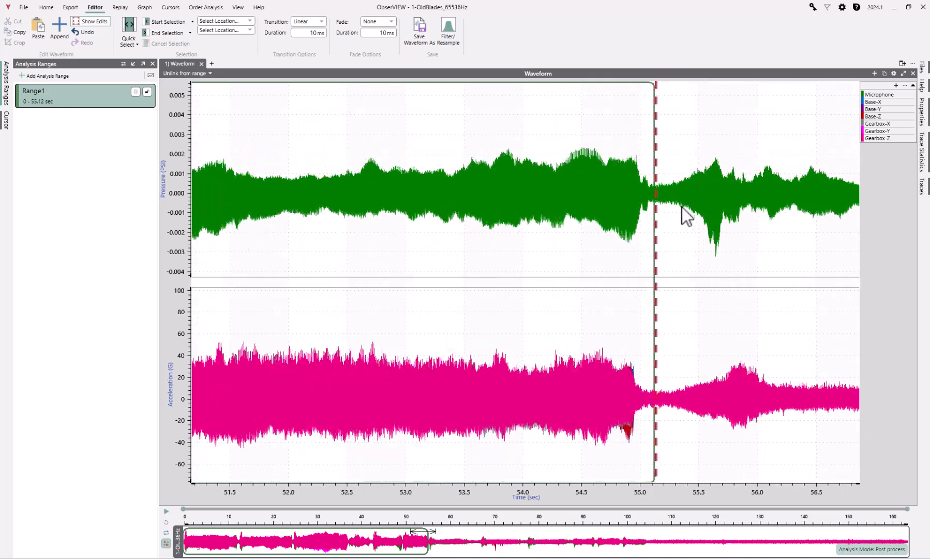
{"action": "left_click_drag", "start_coordinate": [637, 216], "coordinate": [641, 218]}
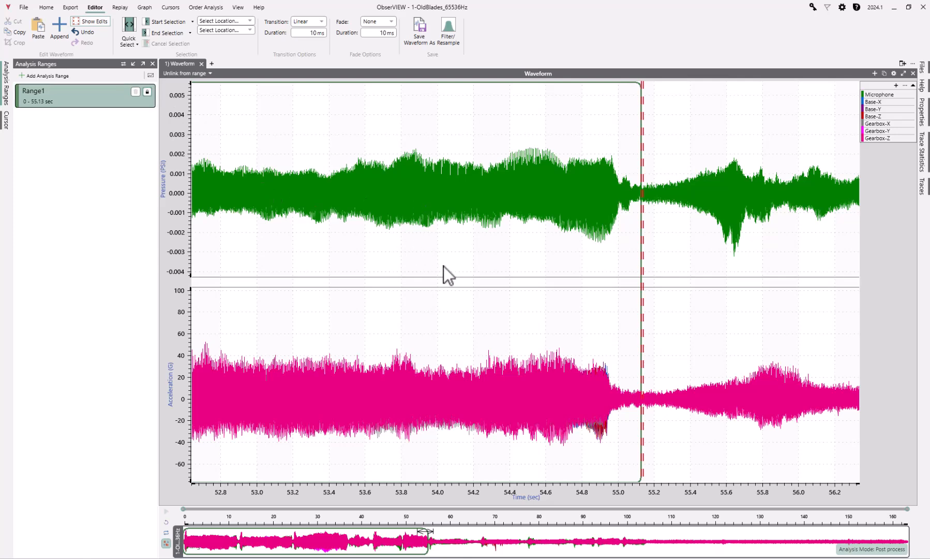
Step: Rename the analysis range Range1 as "Old Blades"
{"action": "scroll", "coordinate": [385, 292], "scroll_direction": "down", "scroll_amount": 5}
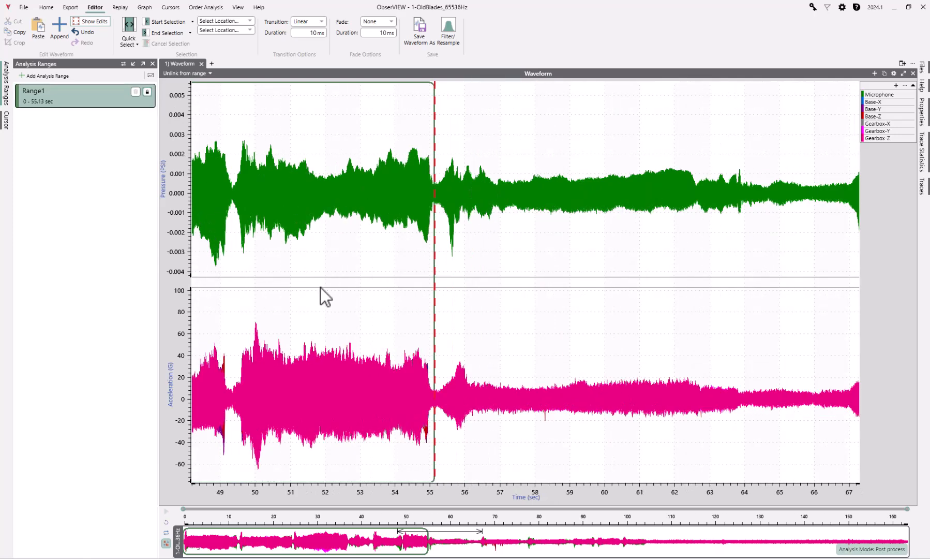
{"action": "left_click_drag", "start_coordinate": [320, 287], "coordinate": [590, 296]}
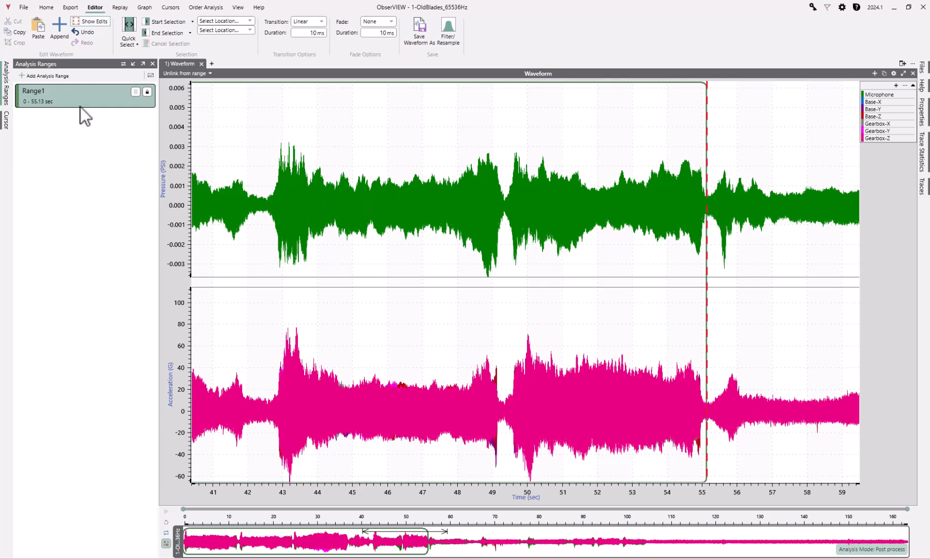
{"action": "double_click", "coordinate": [37, 91]}
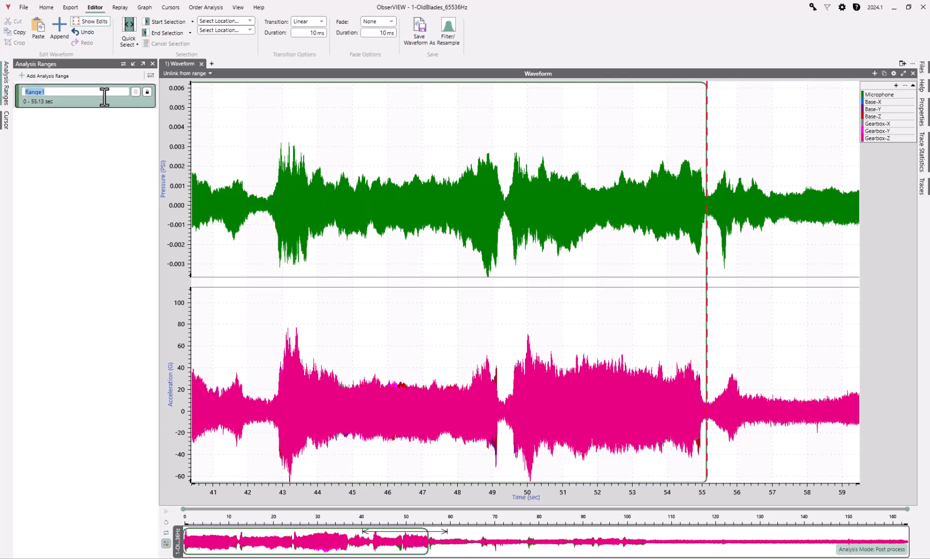
{"action": "type", "text": "Old Blades"}
{"action": "key", "text": "Return"}
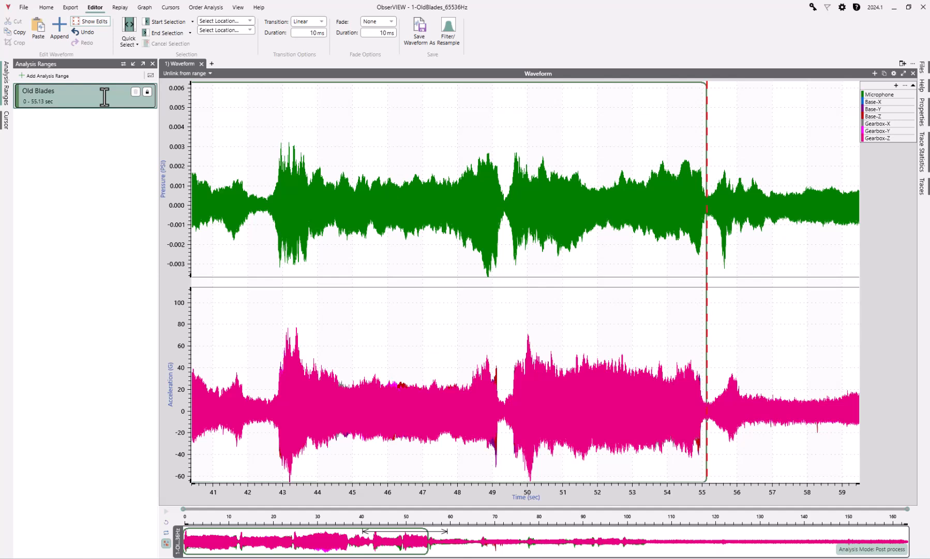
Step: Add another analysis range and move it over the second recording, to about 55.74 - 110.82 sec
{"action": "left_click", "coordinate": [42, 75]}
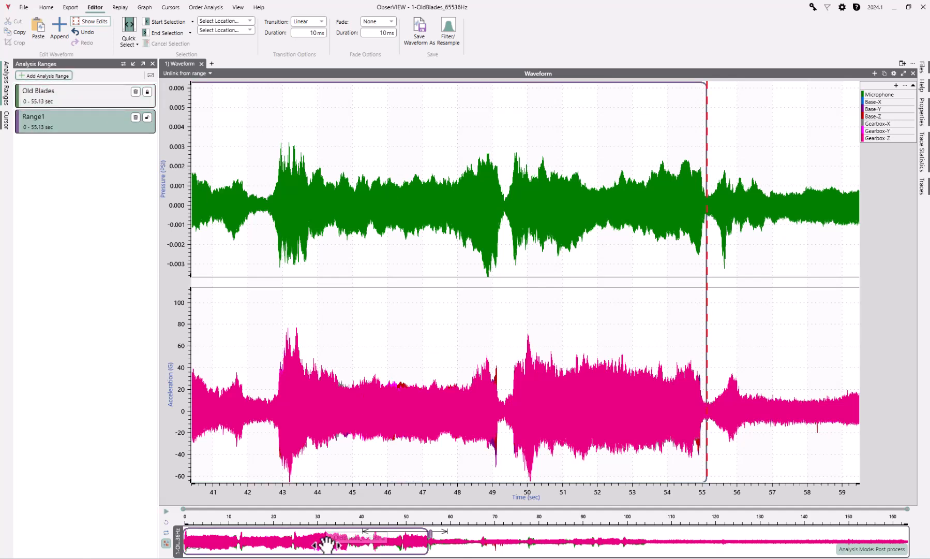
{"action": "left_click_drag", "start_coordinate": [327, 543], "coordinate": [575, 543]}
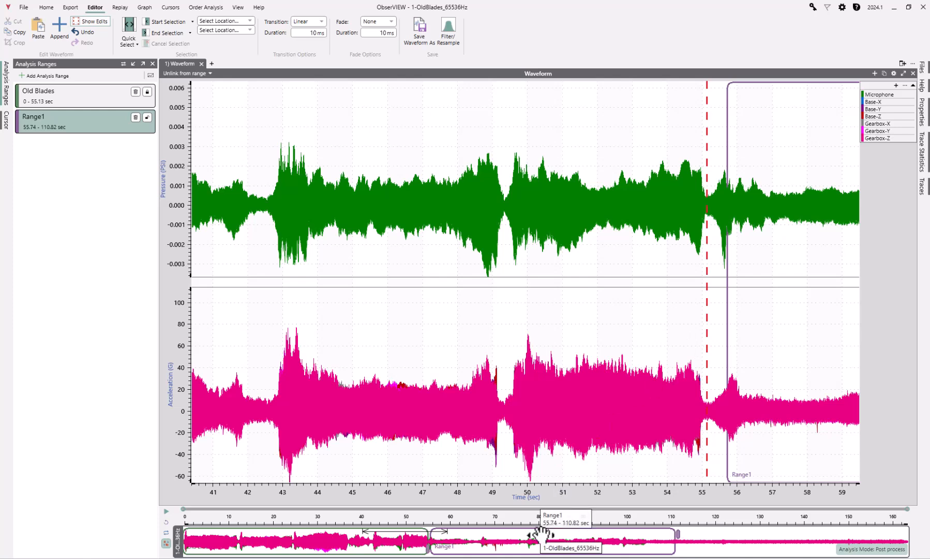
Step: Move the start of Range1 back to 55.15 sec, just after the boundary between the first and second recordings
{"action": "left_click_drag", "start_coordinate": [604, 411], "coordinate": [396, 404]}
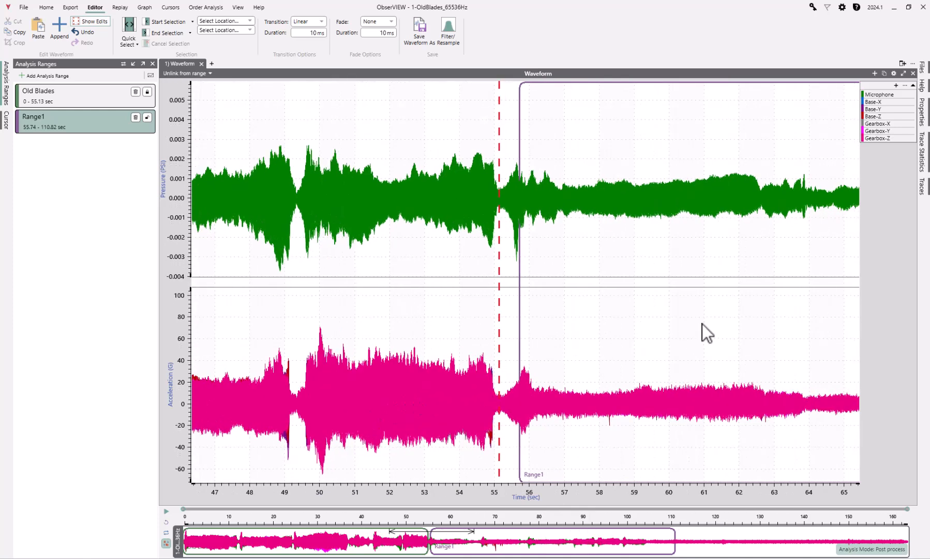
{"action": "scroll", "coordinate": [701, 325], "scroll_direction": "down", "scroll_amount": 4}
{"action": "left_click_drag", "start_coordinate": [696, 326], "coordinate": [382, 329]}
{"action": "scroll", "coordinate": [543, 322], "scroll_direction": "down", "scroll_amount": 3}
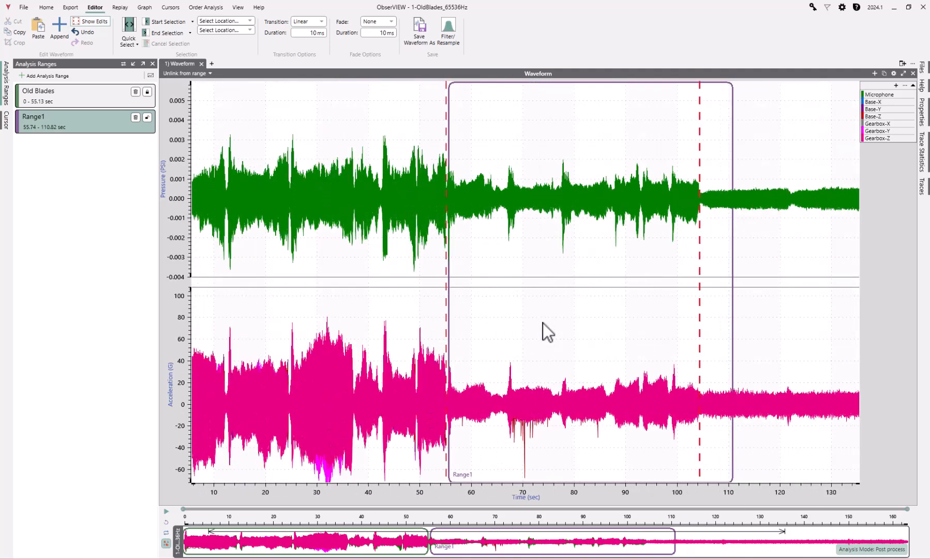
{"action": "scroll", "coordinate": [506, 336], "scroll_direction": "up", "scroll_amount": 2}
{"action": "left_click_drag", "start_coordinate": [434, 347], "coordinate": [433, 348]}
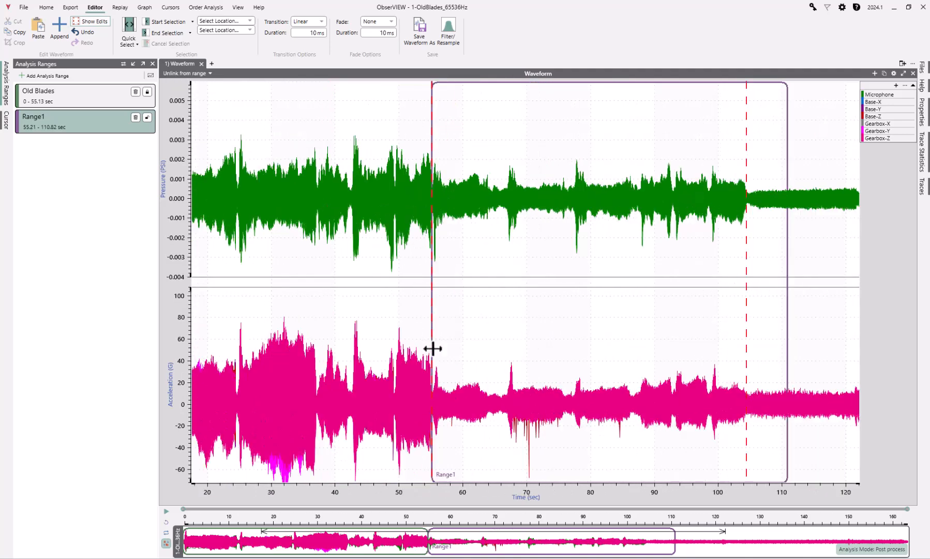
{"action": "scroll", "coordinate": [427, 218], "scroll_direction": "up", "scroll_amount": 10}
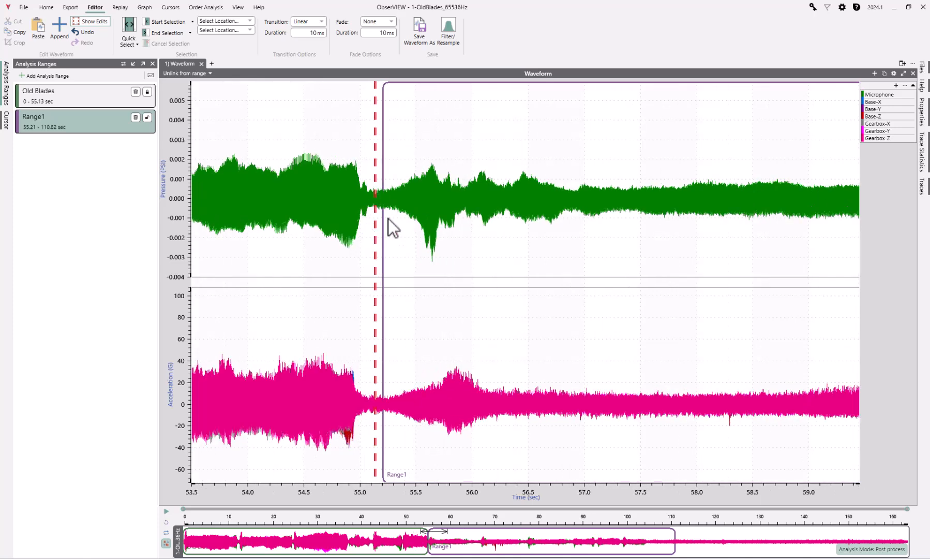
{"action": "left_click_drag", "start_coordinate": [384, 222], "coordinate": [373, 218]}
{"action": "scroll", "coordinate": [589, 269], "scroll_direction": "down", "scroll_amount": 8}
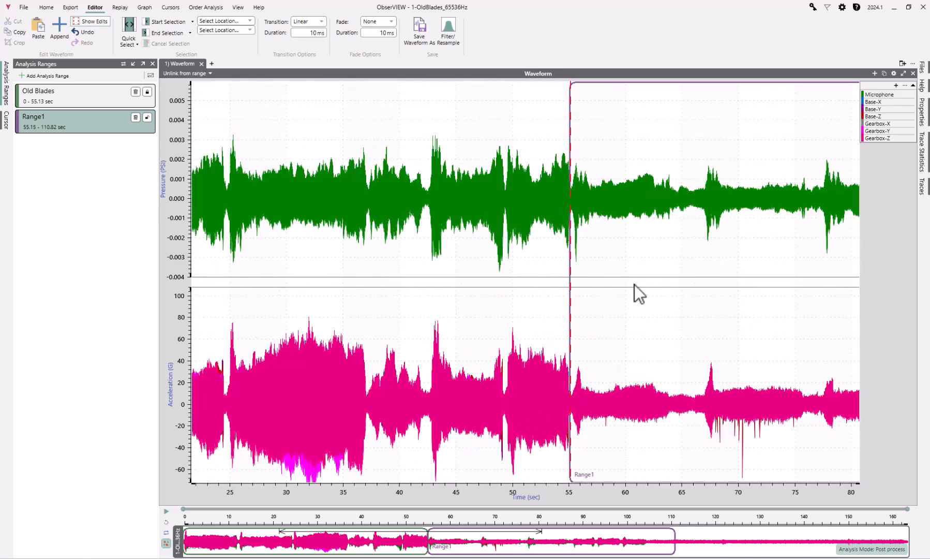
Step: Shorten the end of Range1 to 103.95 sec, just before the boundary between the second and third recordings
{"action": "left_click_drag", "start_coordinate": [635, 285], "coordinate": [375, 314]}
{"action": "left_click_drag", "start_coordinate": [685, 278], "coordinate": [509, 282]}
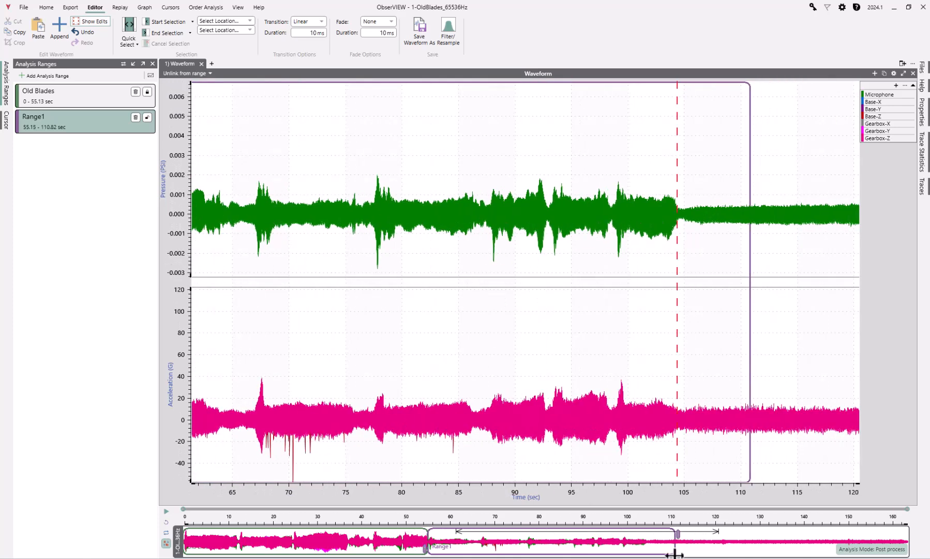
{"action": "left_click_drag", "start_coordinate": [675, 547], "coordinate": [644, 548]}
Step: Rename the analysis range Range1 as "New Blades" and lock it
{"action": "double_click", "coordinate": [37, 117]}
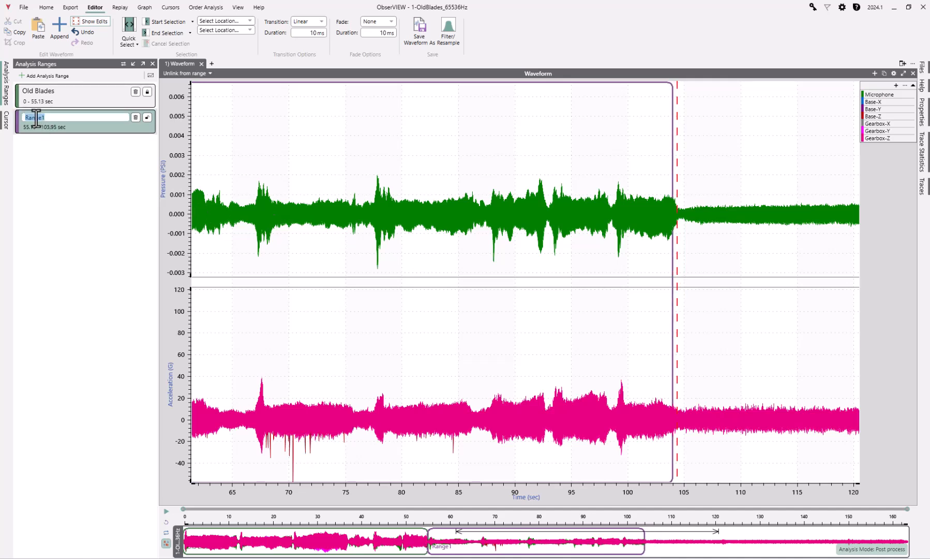
{"action": "type", "text": "New Blades"}
{"action": "key", "text": "Return"}
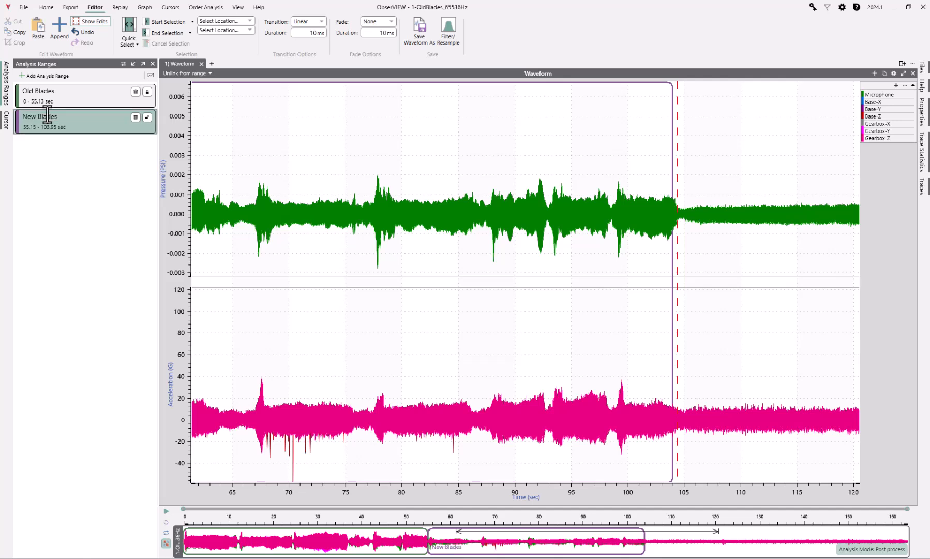
{"action": "left_click", "coordinate": [149, 119]}
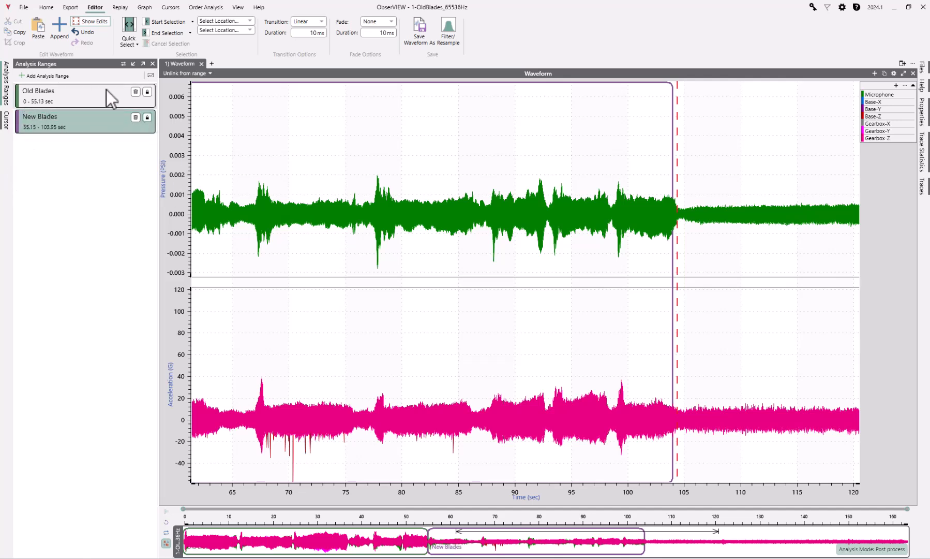
Step: Add another analysis range and move it over the third recording, to about 104.93 - 153.69 sec
{"action": "left_click", "coordinate": [40, 77]}
{"action": "left_click_drag", "start_coordinate": [440, 305], "coordinate": [926, 304]}
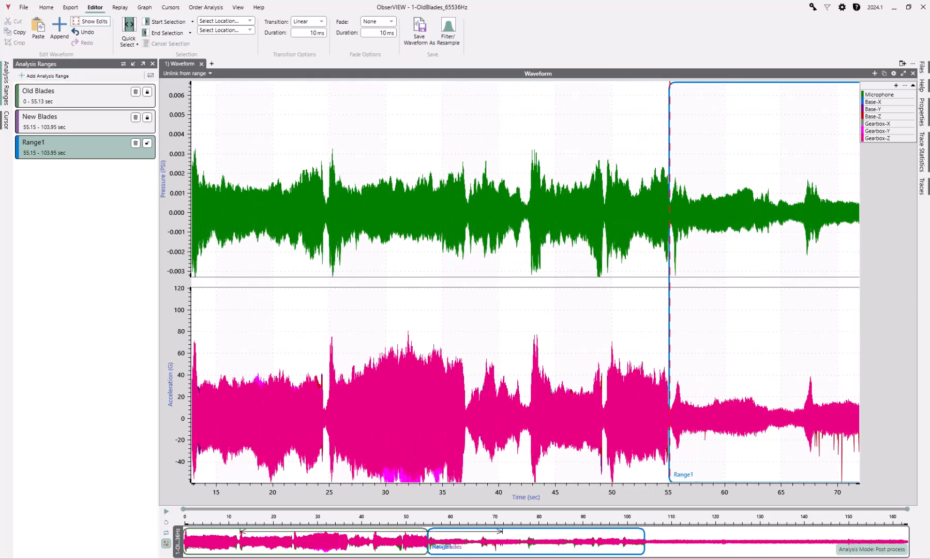
{"action": "scroll", "coordinate": [707, 309], "scroll_direction": "down", "scroll_amount": 5}
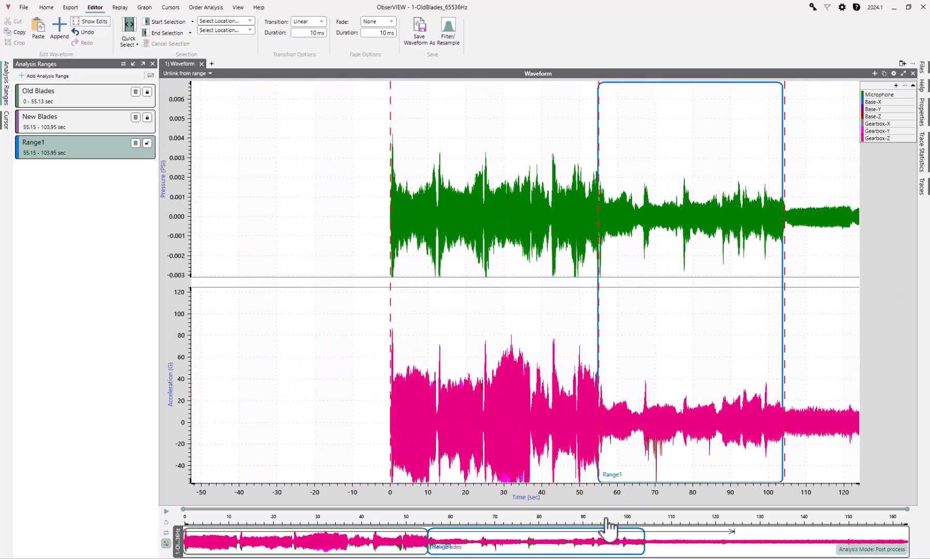
{"action": "left_click_drag", "start_coordinate": [709, 530], "coordinate": [734, 524]}
{"action": "left_click_drag", "start_coordinate": [646, 547], "coordinate": [858, 521]}
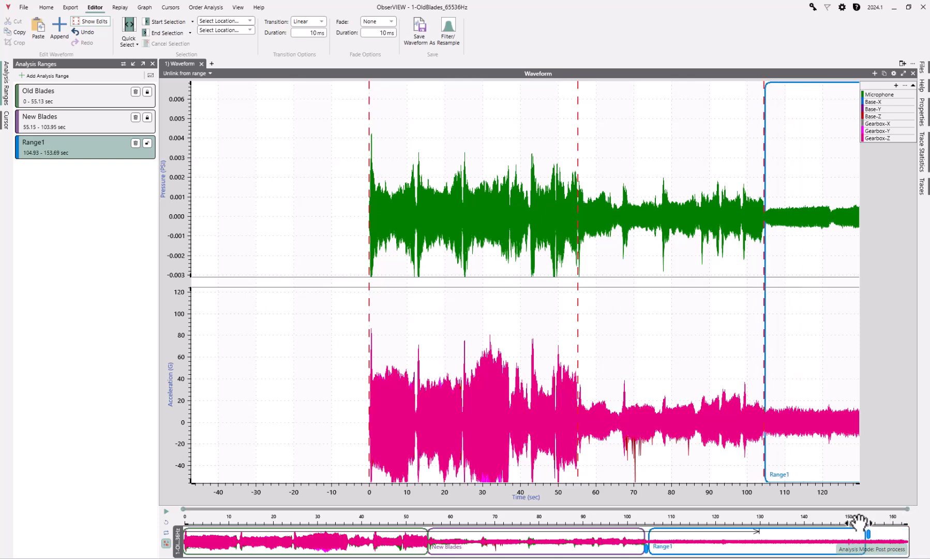
Step: Fit Range1 to the third recording by setting its start to 104.56 sec and its end to 162.5 sec
{"action": "left_click_drag", "start_coordinate": [696, 401], "coordinate": [373, 394]}
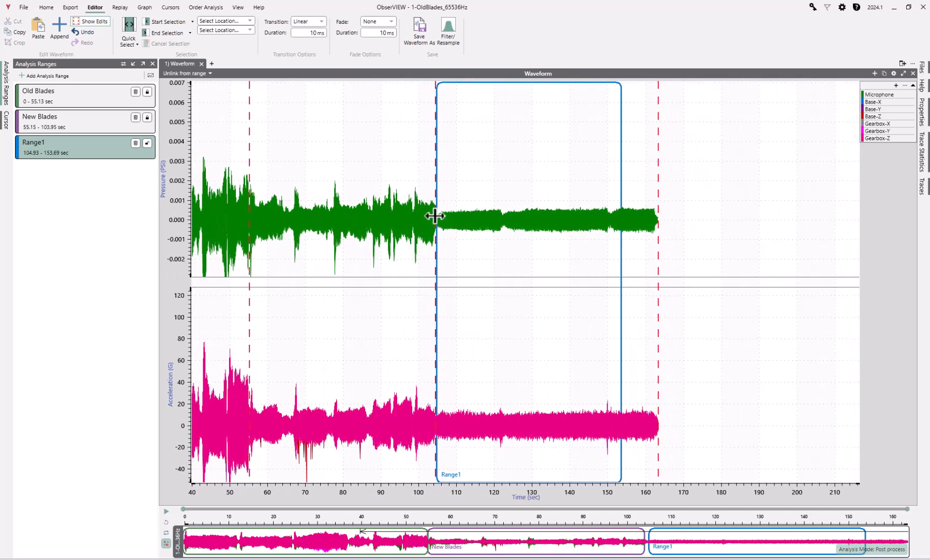
{"action": "scroll", "coordinate": [434, 217], "scroll_direction": "up", "scroll_amount": 5}
{"action": "left_click_drag", "start_coordinate": [435, 216], "coordinate": [432, 216]}
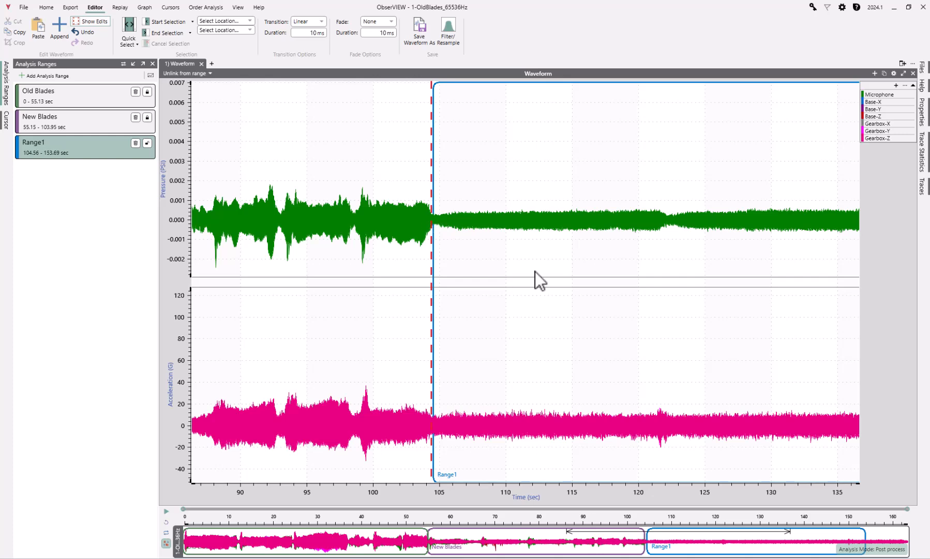
{"action": "scroll", "coordinate": [535, 271], "scroll_direction": "down", "scroll_amount": 3}
{"action": "left_click_drag", "start_coordinate": [727, 369], "coordinate": [597, 316]}
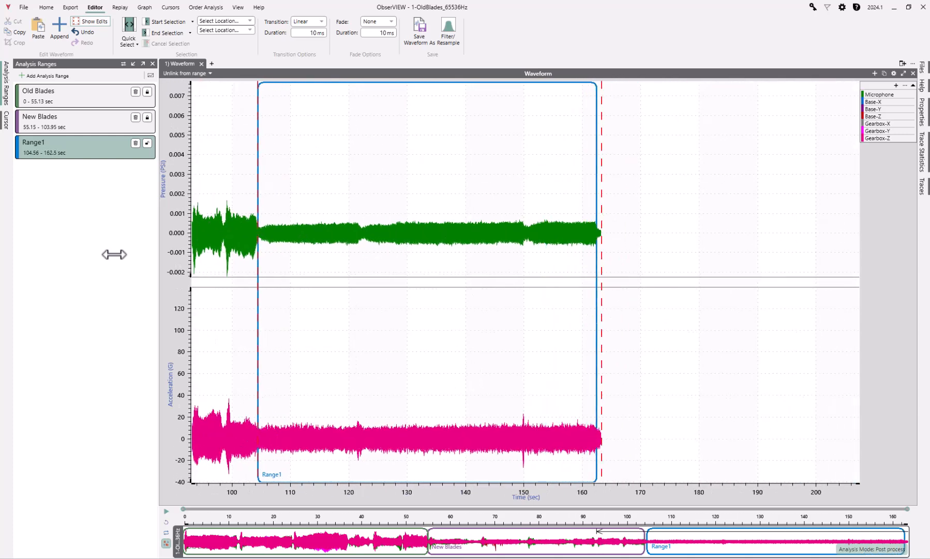
Step: Rename the analysis range Range1 as "Shelix" and lock it
{"action": "double_click", "coordinate": [37, 142]}
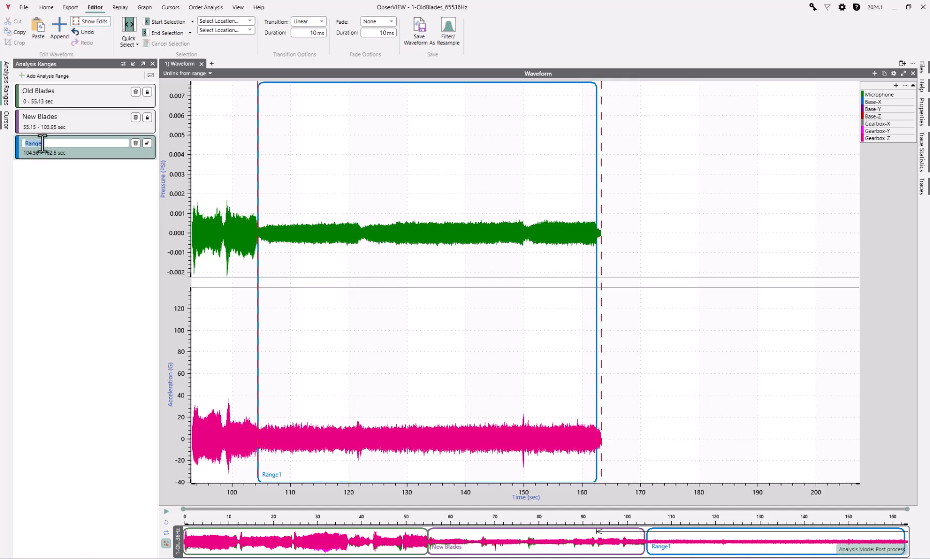
{"action": "type", "text": "SHel"}
{"action": "key", "text": "BackSpace"}
{"action": "key", "text": "BackSpace"}
{"action": "key", "text": "BackSpace"}
{"action": "type", "text": "hell"}
{"action": "type", "text": "x"}
{"action": "key", "text": "Return"}
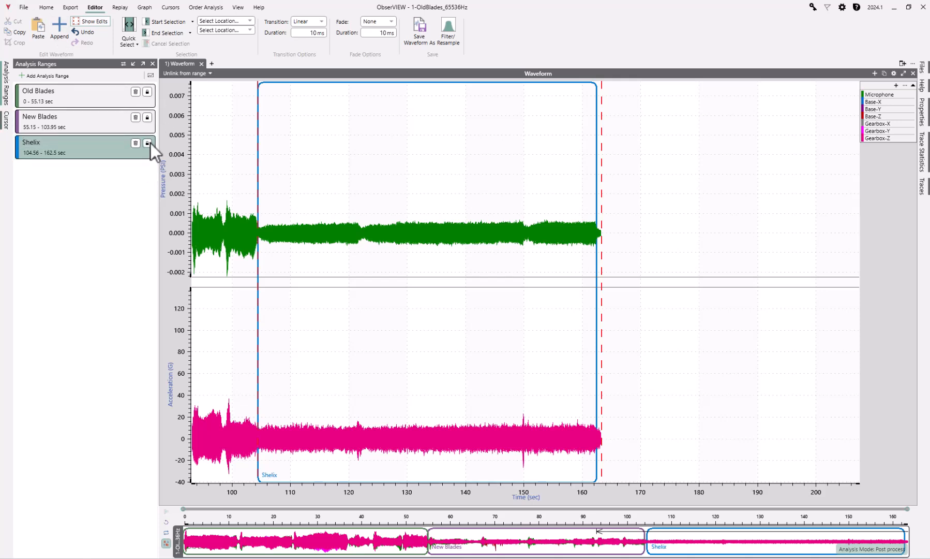
Step: Link the waveform graph to the Old Blades analysis range
{"action": "double_click", "coordinate": [420, 261]}
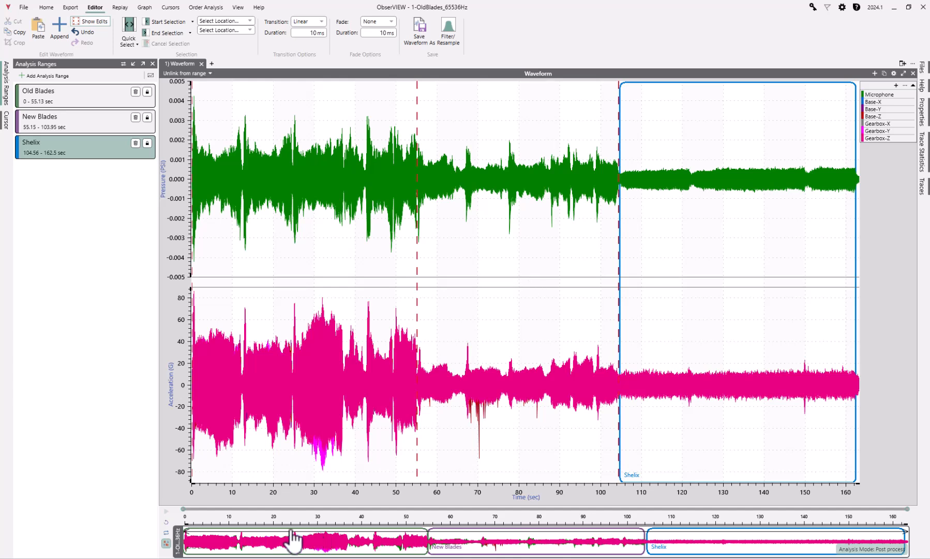
{"action": "left_click", "coordinate": [197, 73]}
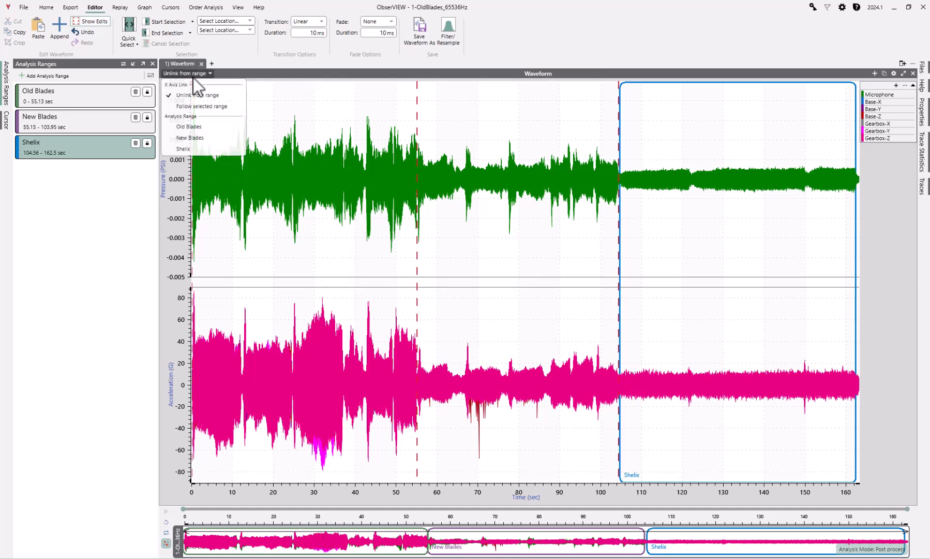
{"action": "left_click", "coordinate": [193, 128]}
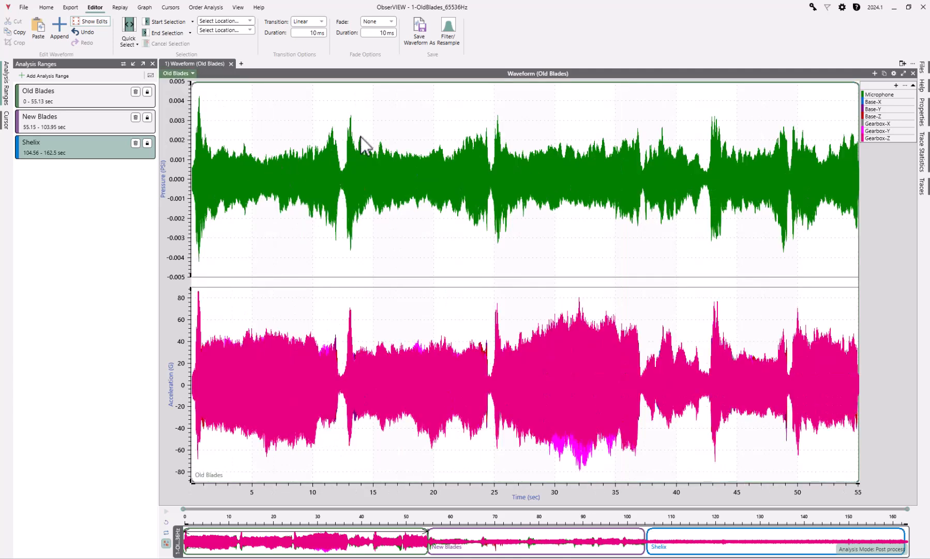
Step: Add two more graphs below the Old Blades waveform, each showing the Waveform traces of all channels
{"action": "left_click", "coordinate": [875, 73]}
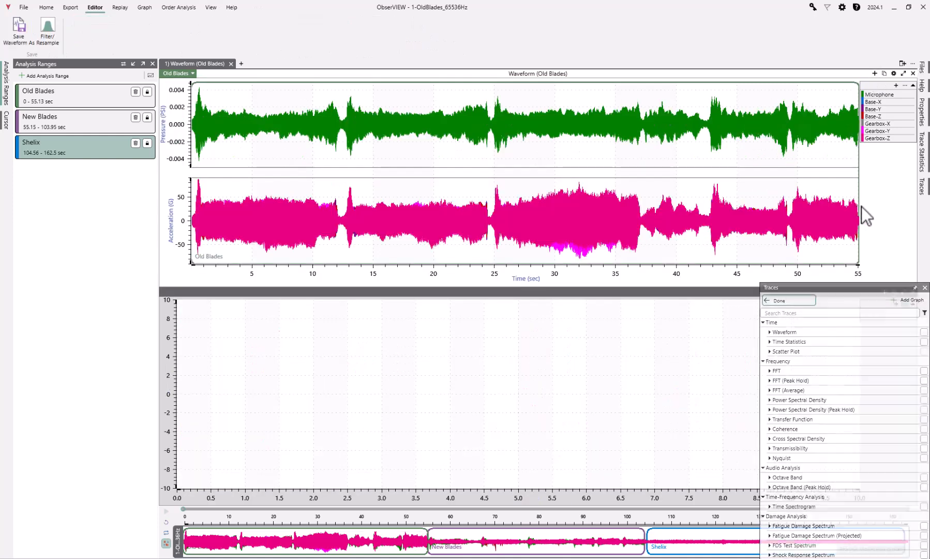
{"action": "left_click", "coordinate": [778, 332]}
{"action": "left_click", "coordinate": [924, 267]}
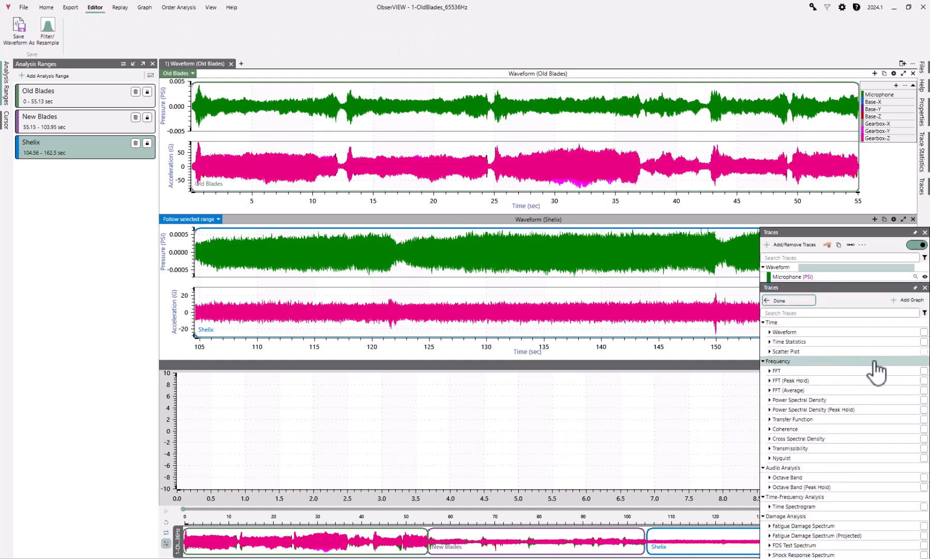
{"action": "left_click", "coordinate": [923, 332]}
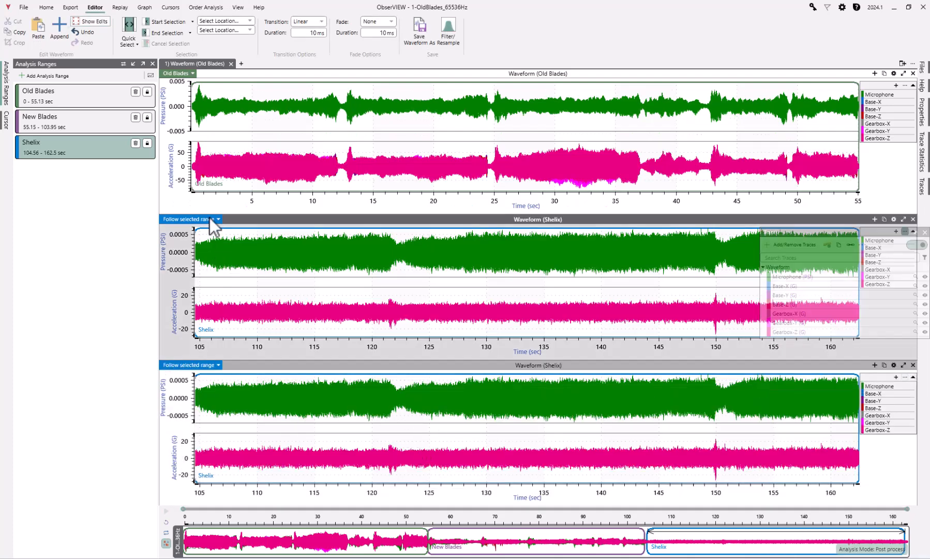
Step: Link the second waveform graph to the New Blades range and the third to the Shelix range
{"action": "left_click", "coordinate": [210, 218]}
{"action": "left_click", "coordinate": [191, 290]}
{"action": "left_click", "coordinate": [213, 366]}
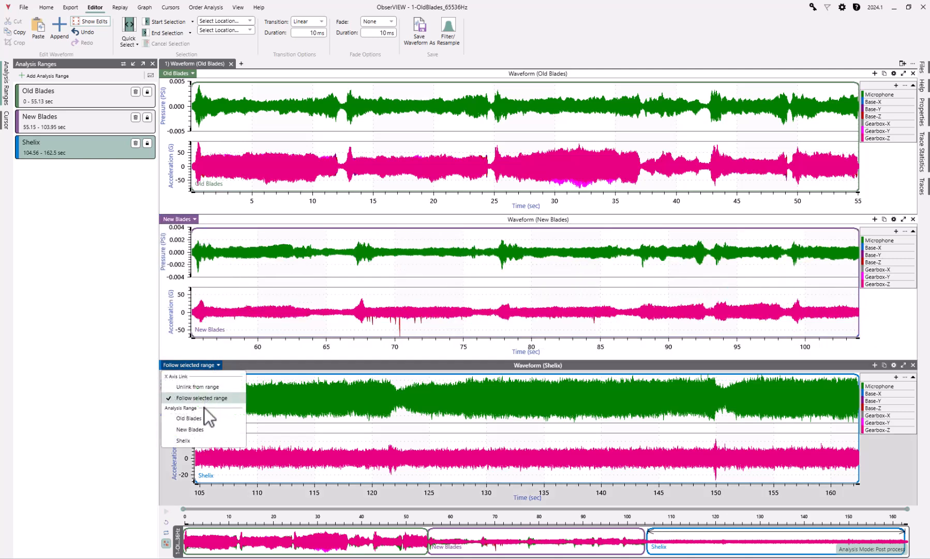
{"action": "left_click", "coordinate": [194, 440]}
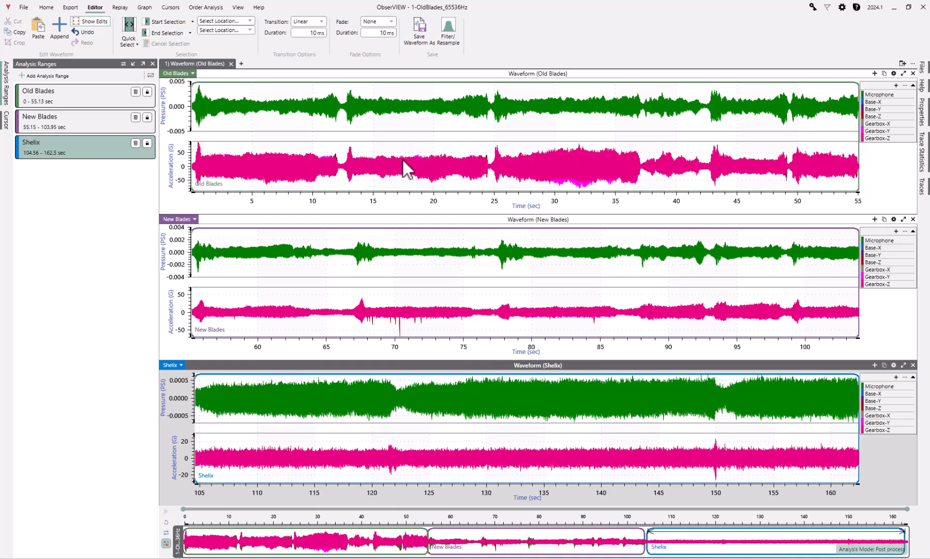
Step: Split the layout into three side-by-side panes, moving the New Blades waveform to the second and the Shelix waveform to the third
{"action": "left_click", "coordinate": [902, 63]}
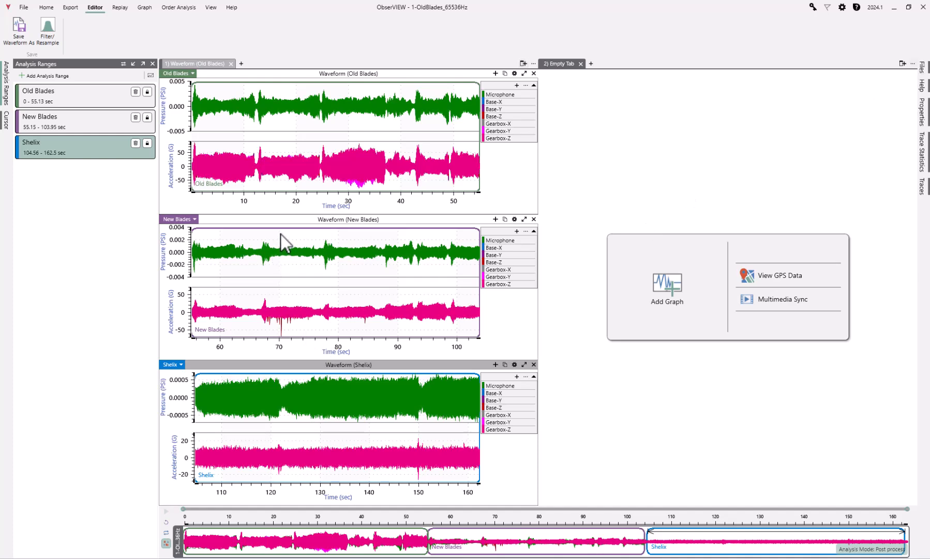
{"action": "left_click_drag", "start_coordinate": [282, 219], "coordinate": [759, 294]}
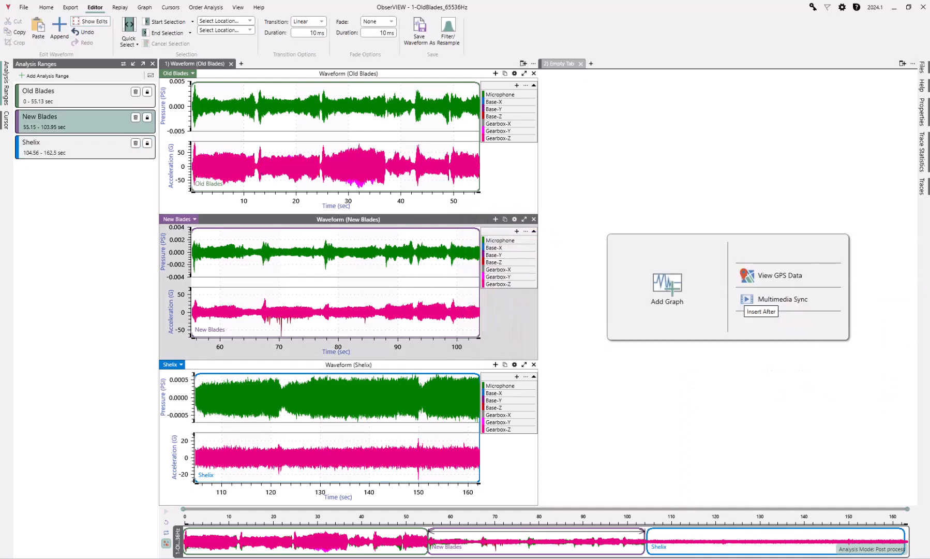
{"action": "left_click", "coordinate": [903, 63]}
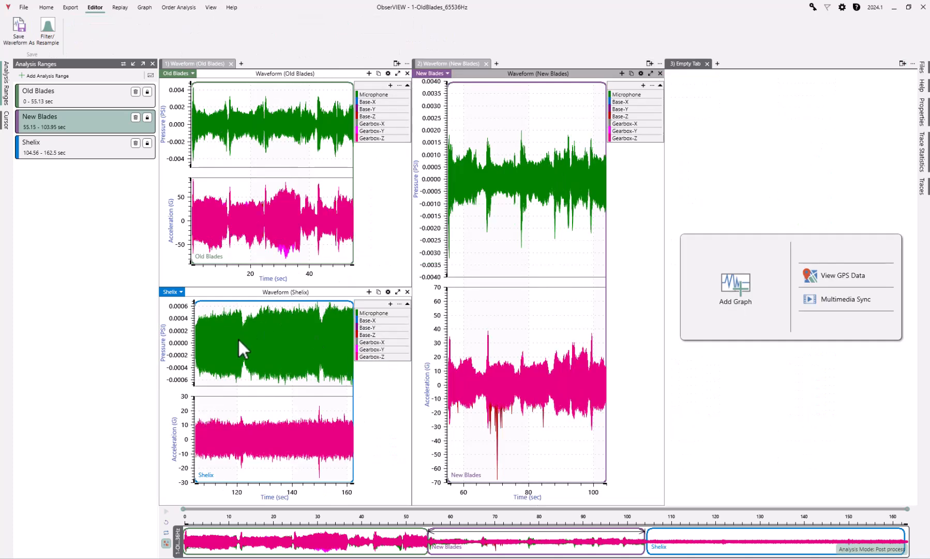
{"action": "left_click_drag", "start_coordinate": [241, 292], "coordinate": [822, 287]}
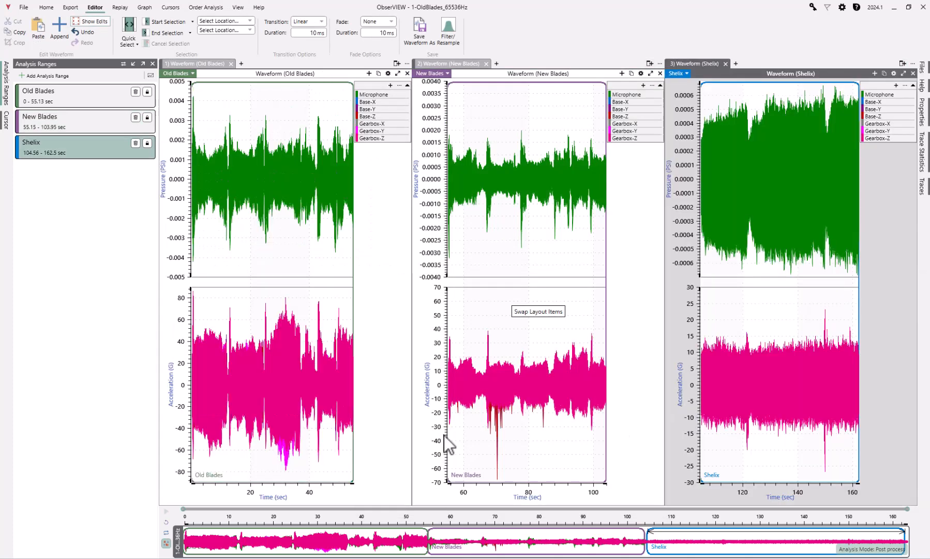
Step: Add a graph below the Old Blades waveform and plot the Maximax time statistic for the microphone
{"action": "left_click", "coordinate": [369, 73]}
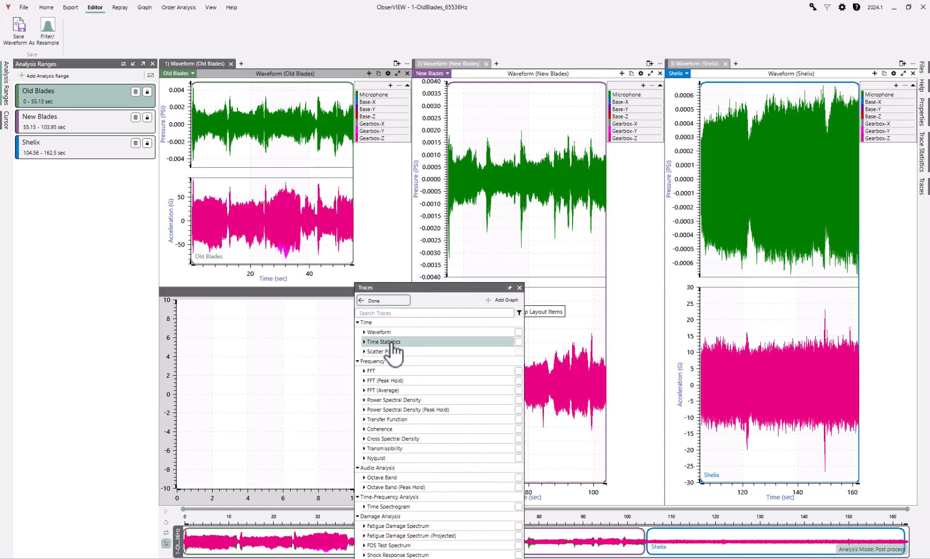
{"action": "left_click", "coordinate": [365, 342]}
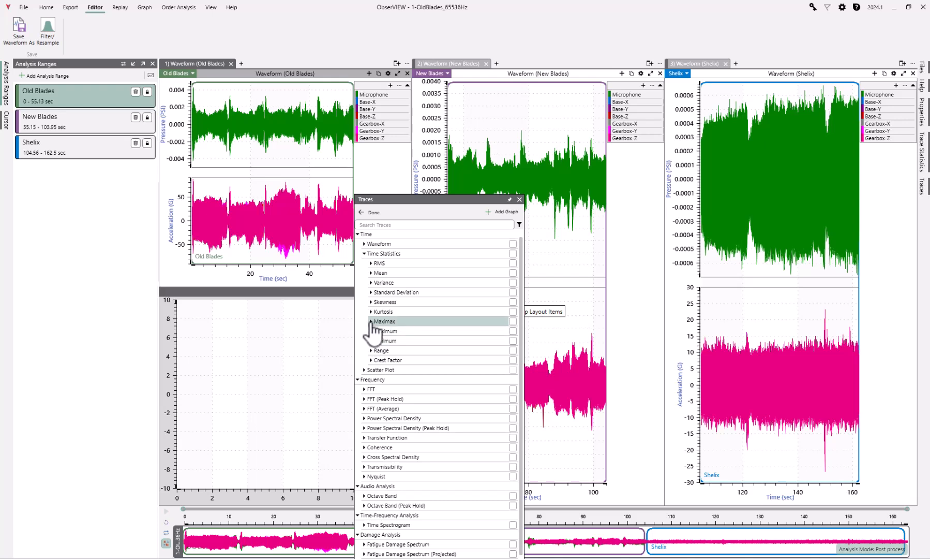
{"action": "left_click", "coordinate": [515, 321]}
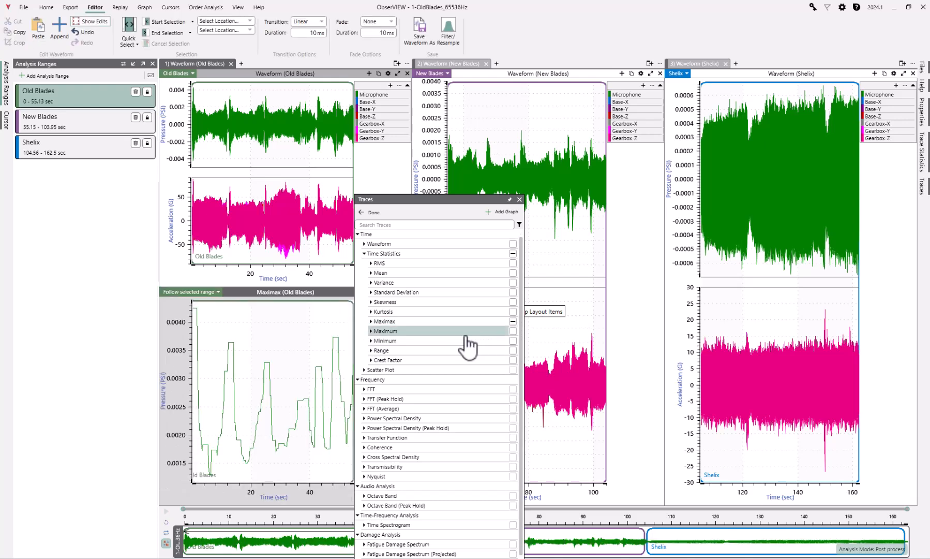
Step: Add the Range time statistic for all channels to the Old Blades Maximax graph
{"action": "left_click", "coordinate": [513, 350]}
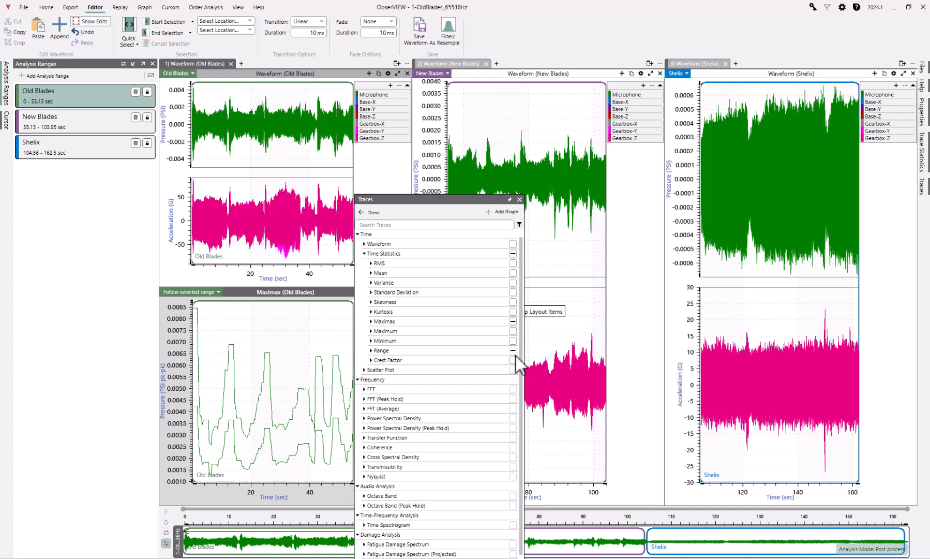
{"action": "left_click", "coordinate": [371, 350]}
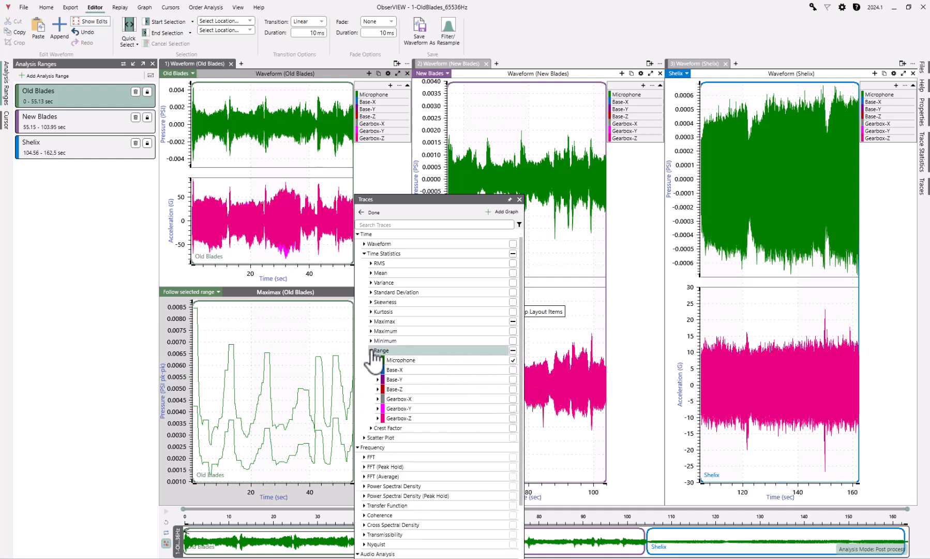
{"action": "left_click", "coordinate": [513, 350]}
Step: Extend the Maximax statistic in the Old Blades statistics graph to all channels
{"action": "left_click", "coordinate": [371, 321]}
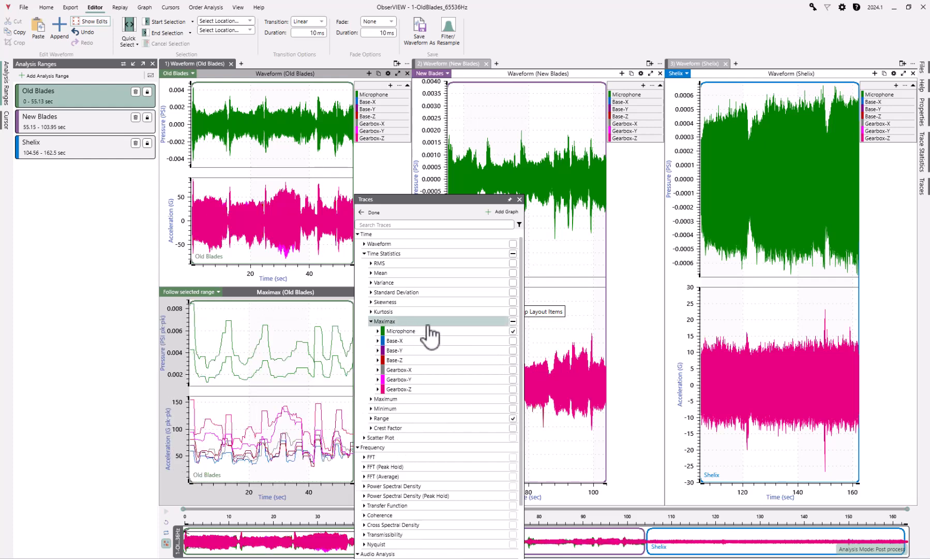
{"action": "left_click", "coordinate": [513, 322]}
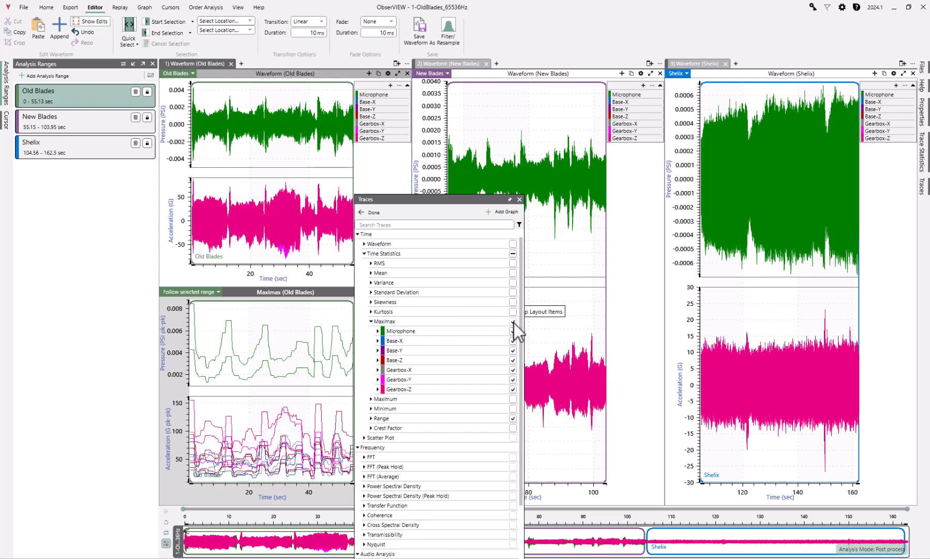
{"action": "left_click", "coordinate": [223, 435]}
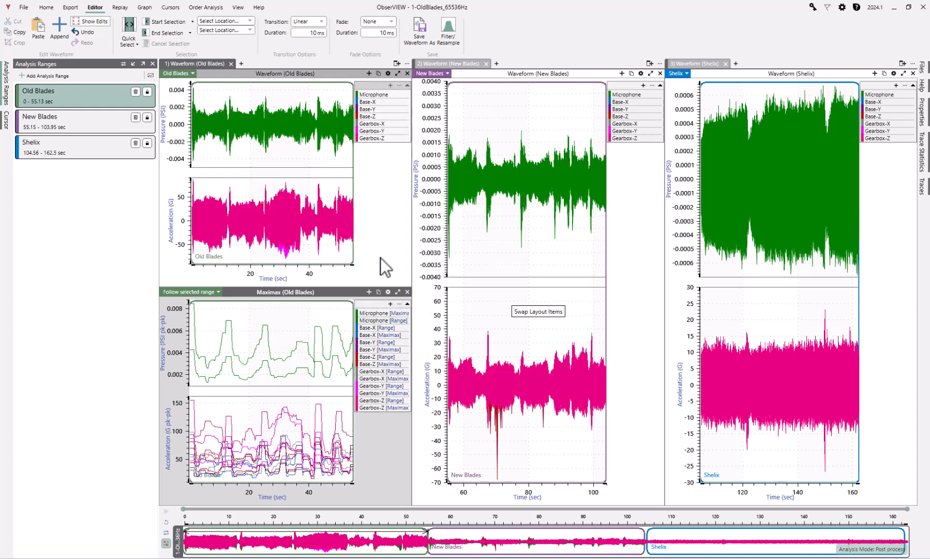
Step: Remove all Range traces from the Old Blades statistics graph, keeping only Maximax
{"action": "left_click", "coordinate": [390, 304]}
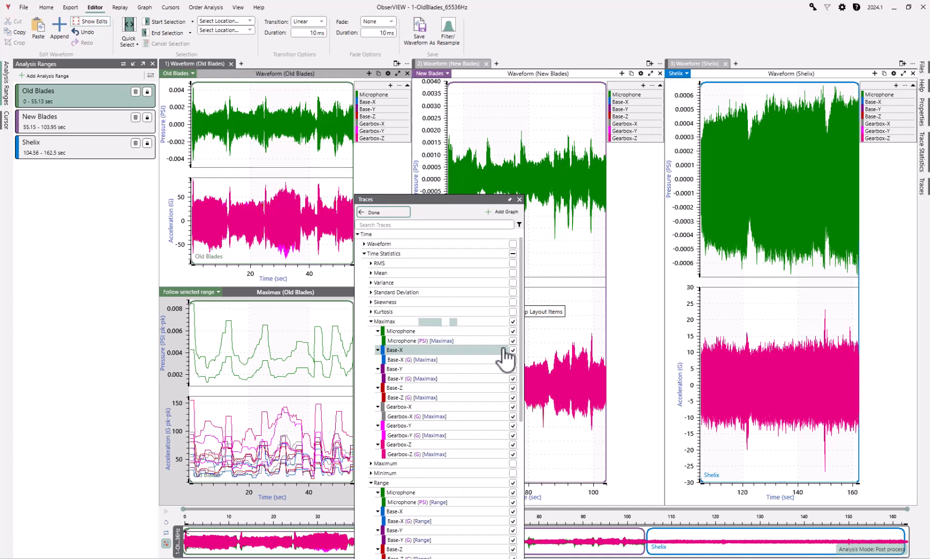
{"action": "left_click", "coordinate": [513, 482]}
{"action": "left_click", "coordinate": [264, 441]}
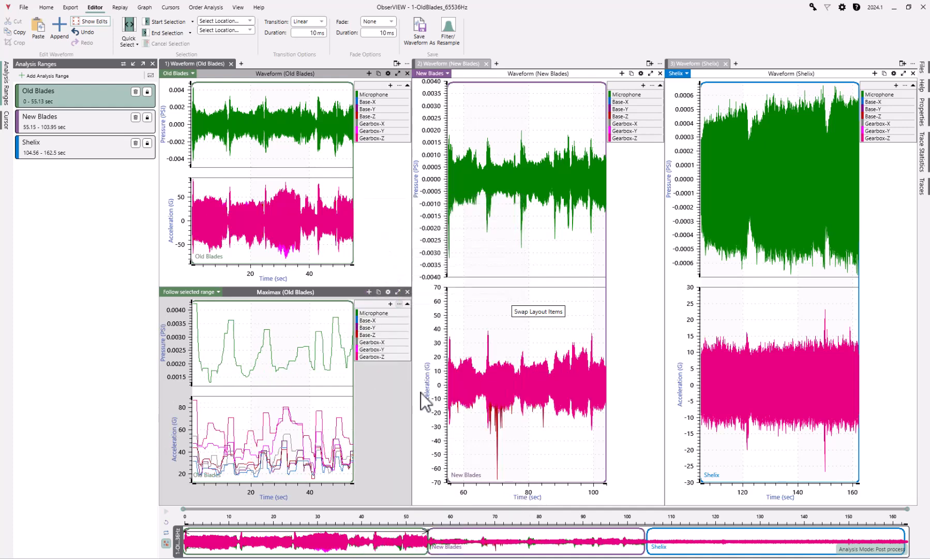
Step: Link the Maximax graph below the Old Blades waveform to the Old Blades range
{"action": "left_click", "coordinate": [526, 311]}
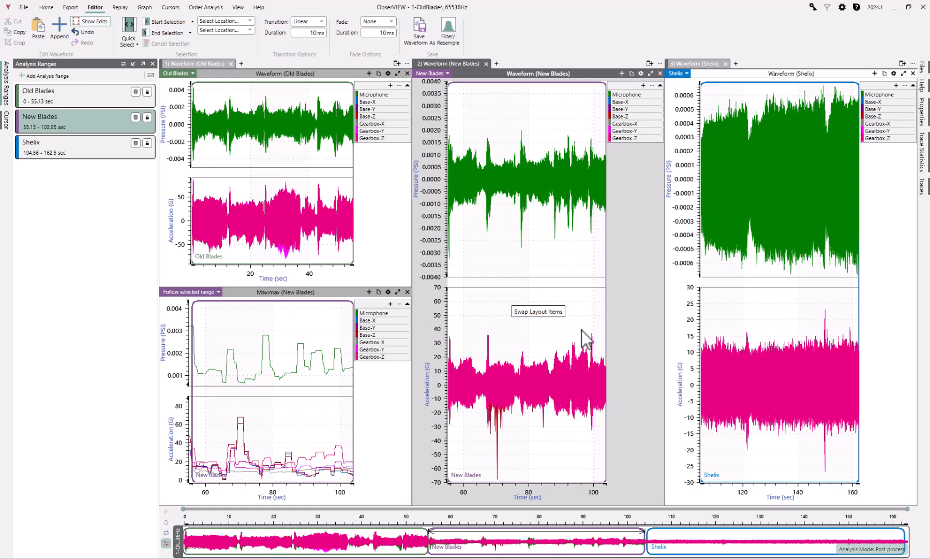
{"action": "left_click", "coordinate": [206, 292]}
{"action": "left_click", "coordinate": [194, 345]}
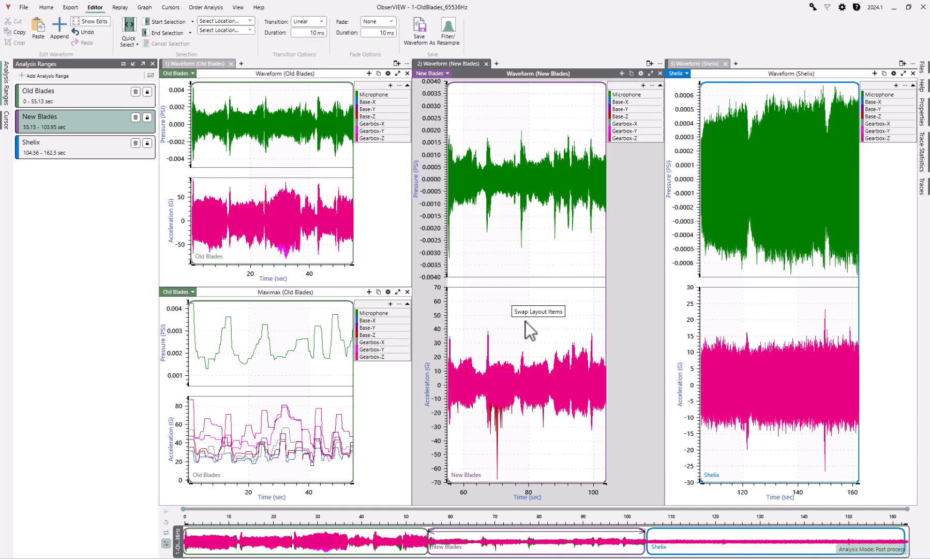
Step: Add a graph below the New Blades waveform and plot the Maximax time statistic for the microphone
{"action": "left_click", "coordinate": [623, 73]}
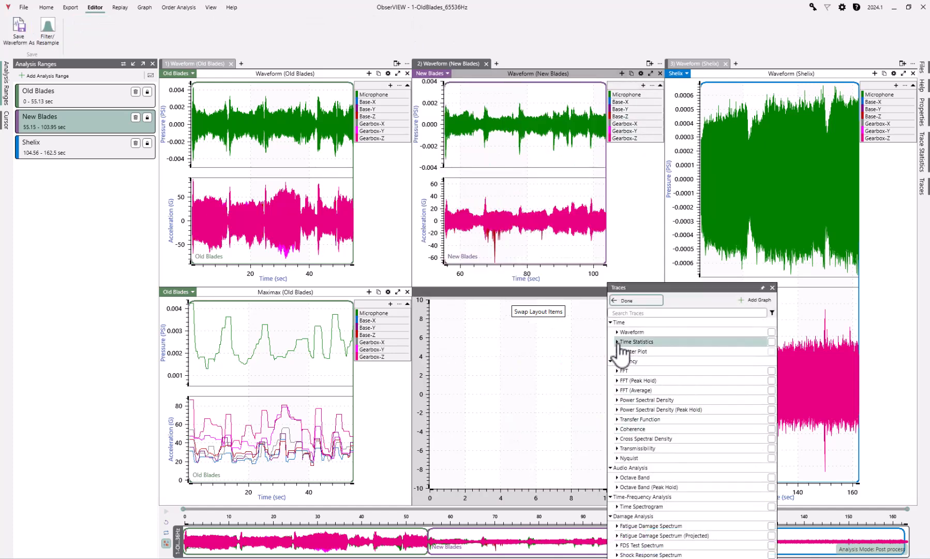
{"action": "left_click", "coordinate": [636, 342]}
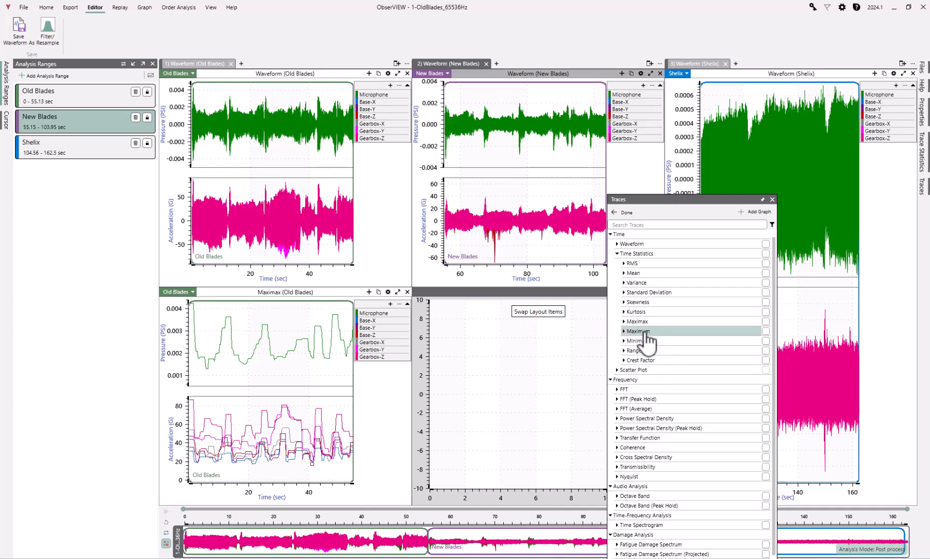
{"action": "left_click", "coordinate": [766, 321]}
{"action": "left_click", "coordinate": [518, 401]}
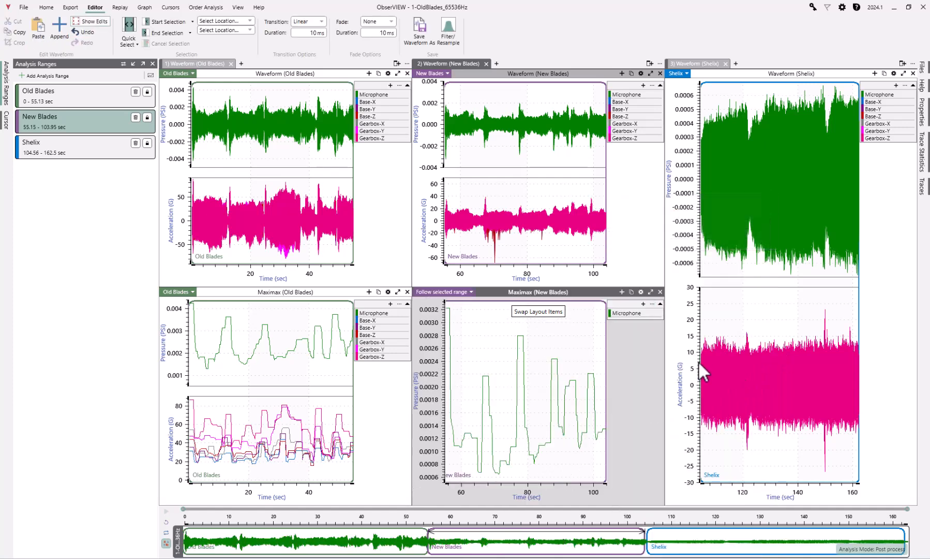
Step: Add another graph with the Maximax statistic for all channels and move it below the Shelix waveform
{"action": "left_click", "coordinate": [622, 292]}
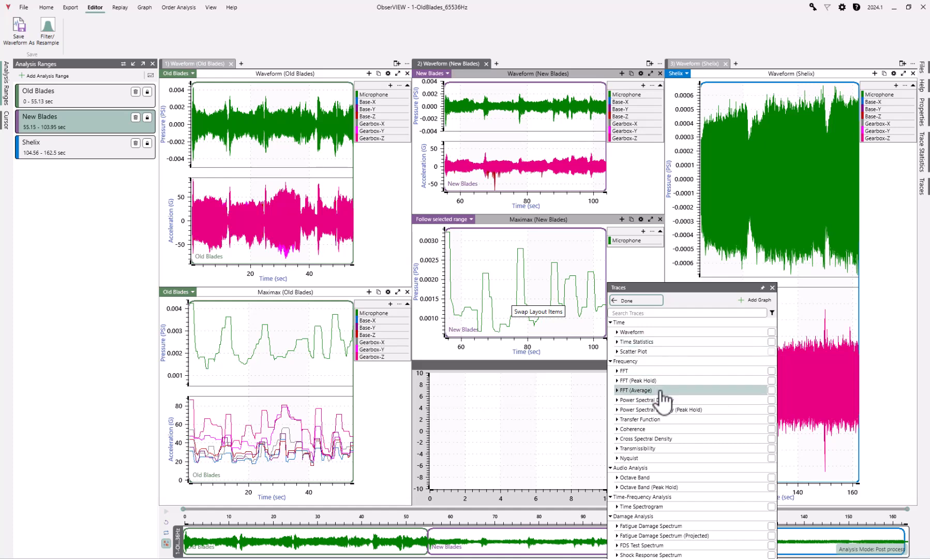
{"action": "left_click", "coordinate": [626, 342]}
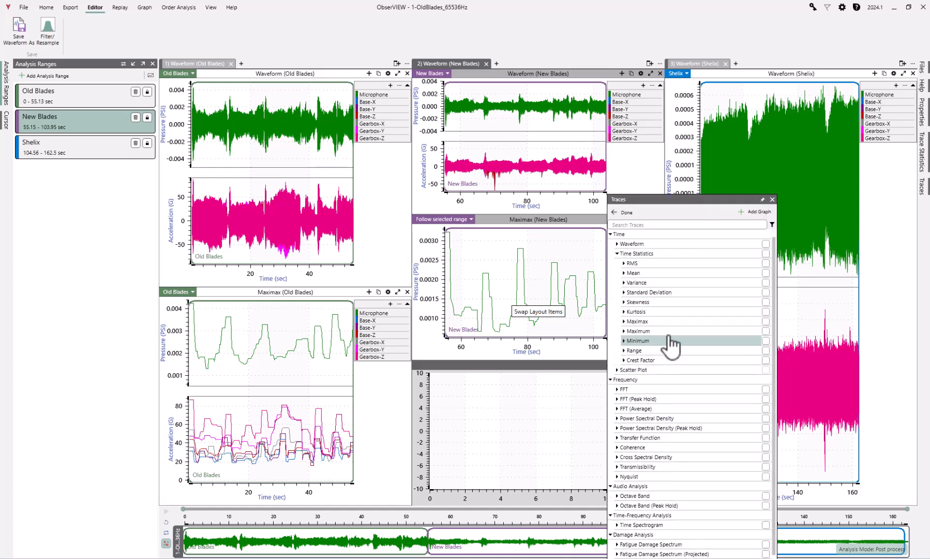
{"action": "left_click", "coordinate": [633, 322]}
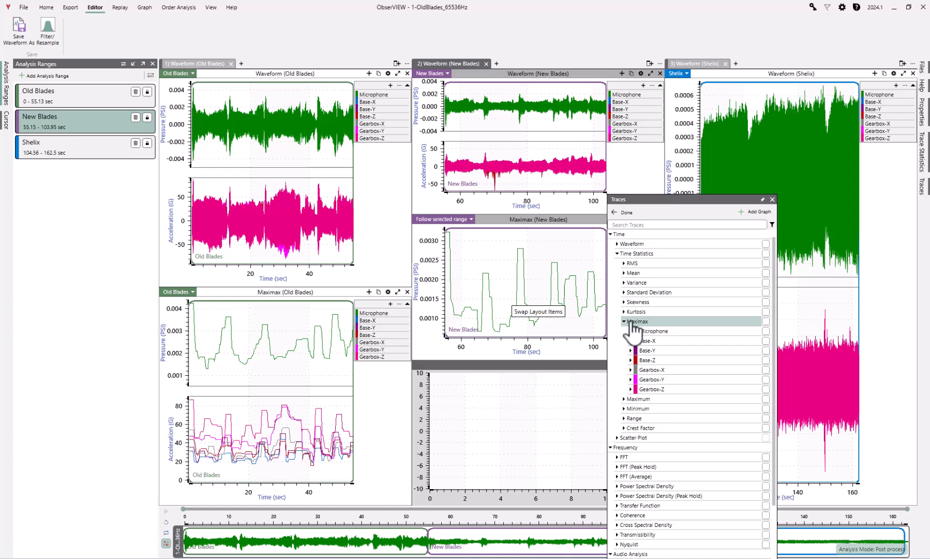
{"action": "left_click", "coordinate": [766, 322]}
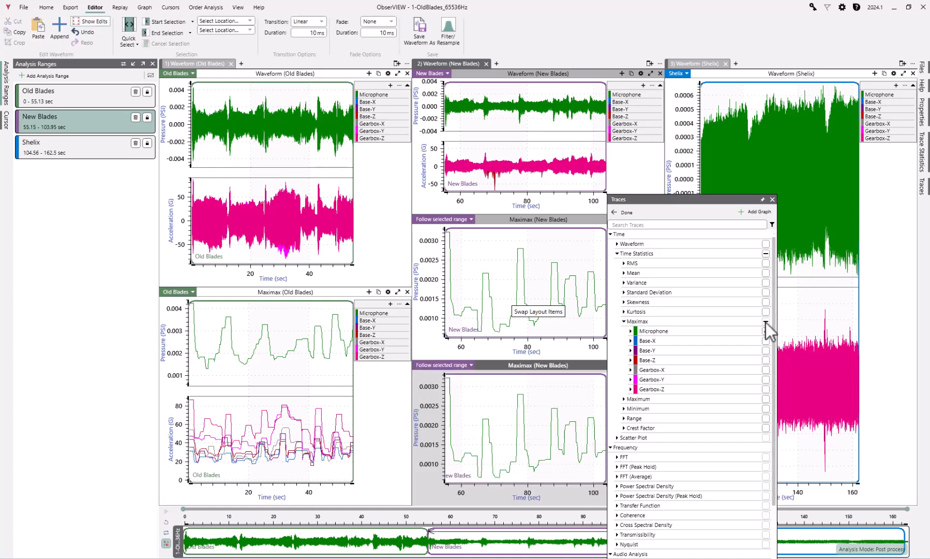
{"action": "left_click", "coordinate": [525, 388]}
{"action": "left_click_drag", "start_coordinate": [561, 368], "coordinate": [826, 292]}
Step: Link the Maximax graph below the Shelix waveform to Shelix and the one below the New Blades waveform to New Blades
{"action": "left_click", "coordinate": [718, 292]}
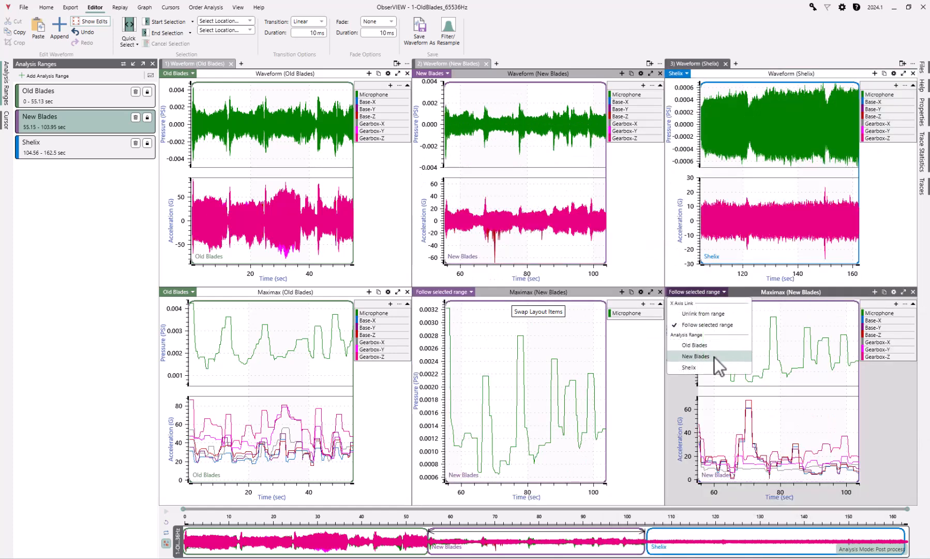
{"action": "left_click", "coordinate": [698, 368]}
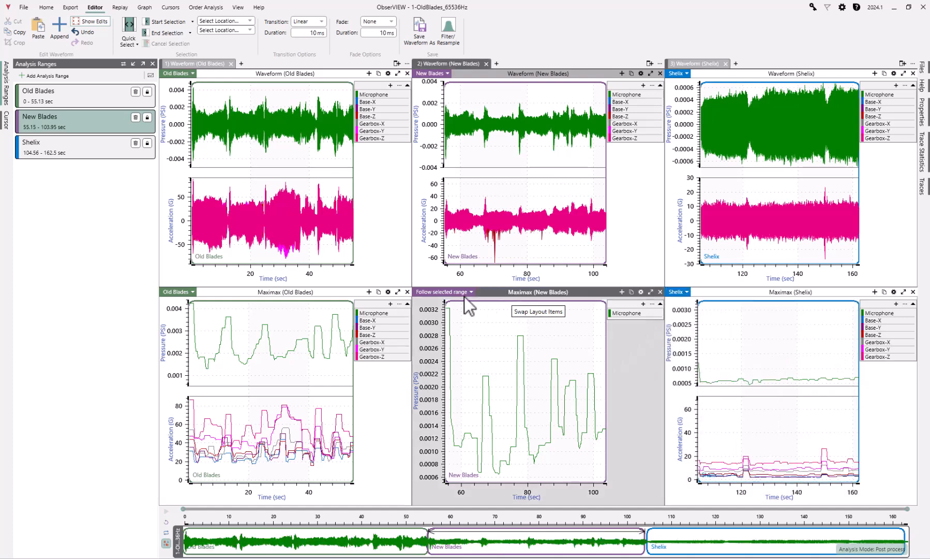
{"action": "left_click", "coordinate": [464, 295]}
{"action": "left_click", "coordinate": [430, 350]}
{"action": "left_click", "coordinate": [622, 292]}
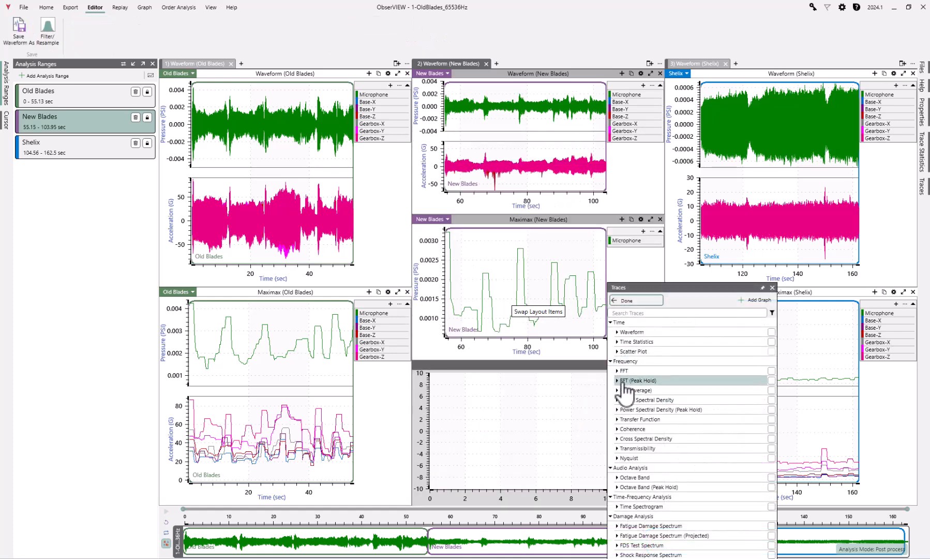
{"action": "left_click", "coordinate": [618, 342]}
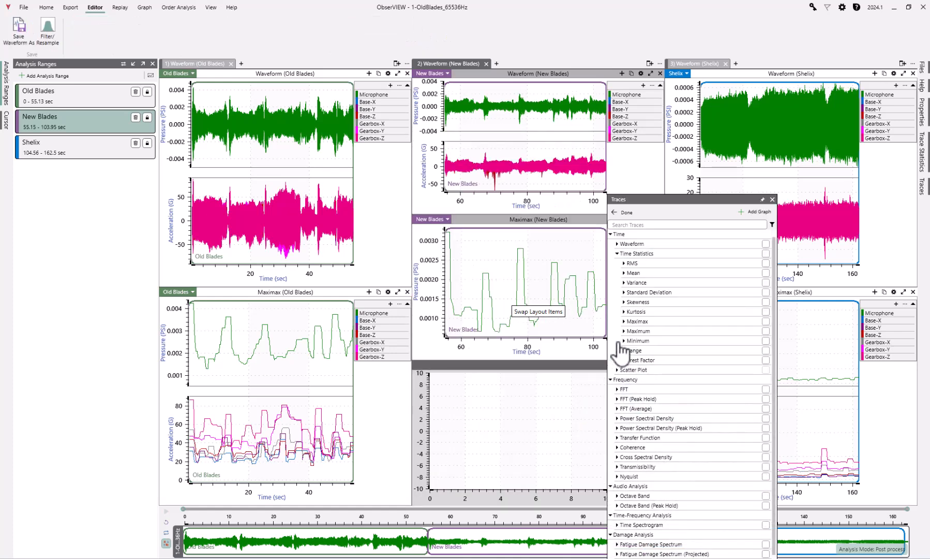
{"action": "left_click", "coordinate": [496, 382]}
{"action": "left_click", "coordinate": [660, 365]}
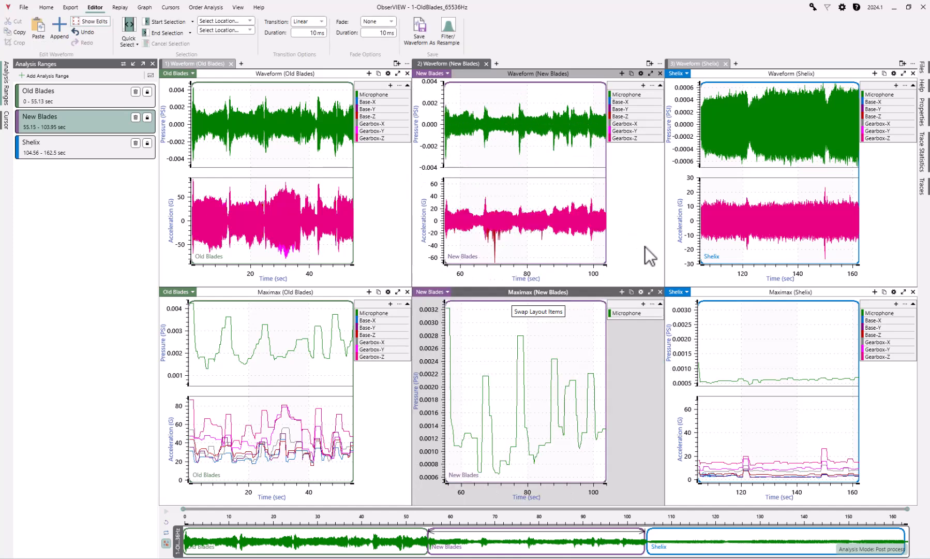
Step: Extend the Maximax statistic in the New Blades statistics graph to all channels
{"action": "left_click", "coordinate": [642, 304]}
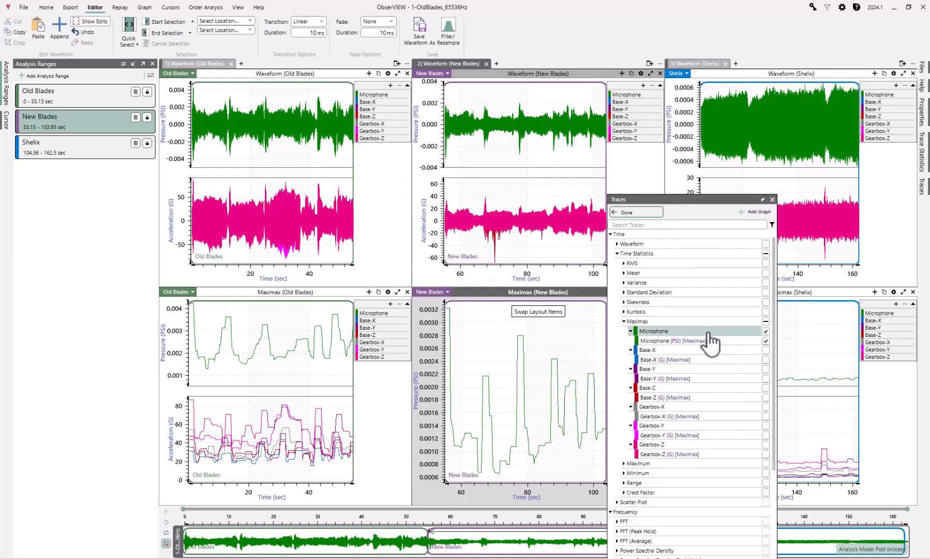
{"action": "left_click", "coordinate": [766, 321]}
{"action": "left_click", "coordinate": [540, 387]}
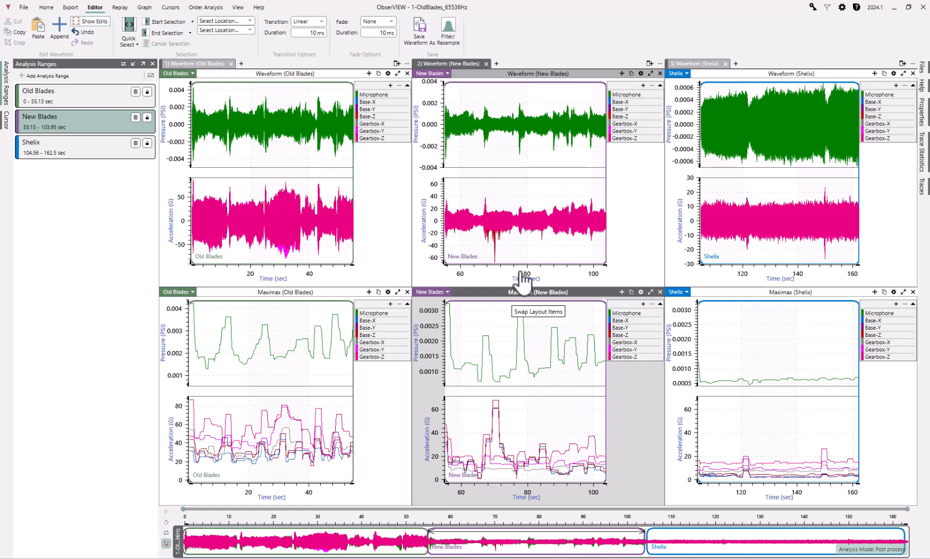
Step: Move the New Blades Maximax graph into a pane of its own and return it below the New Blades waveform
{"action": "left_click_drag", "start_coordinate": [519, 296], "coordinate": [639, 291]}
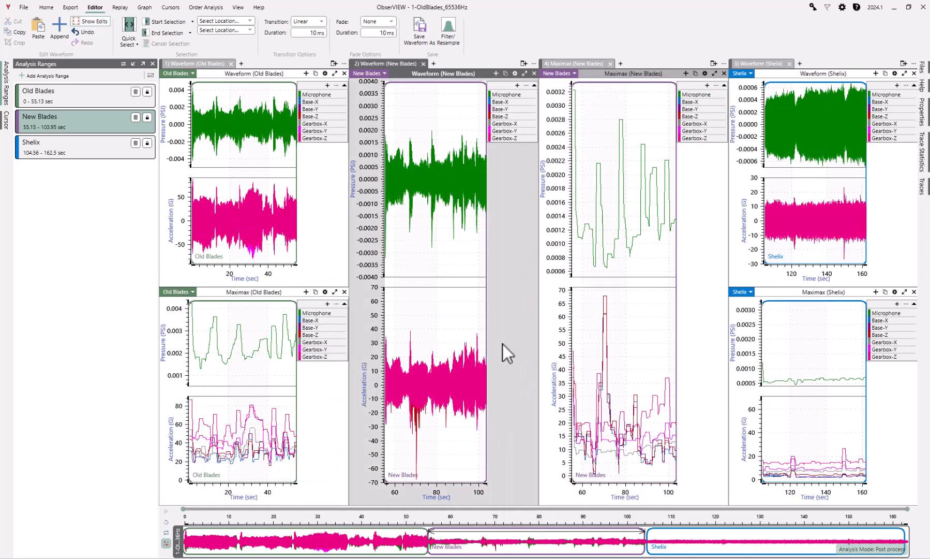
{"action": "left_click_drag", "start_coordinate": [566, 64], "coordinate": [544, 290]}
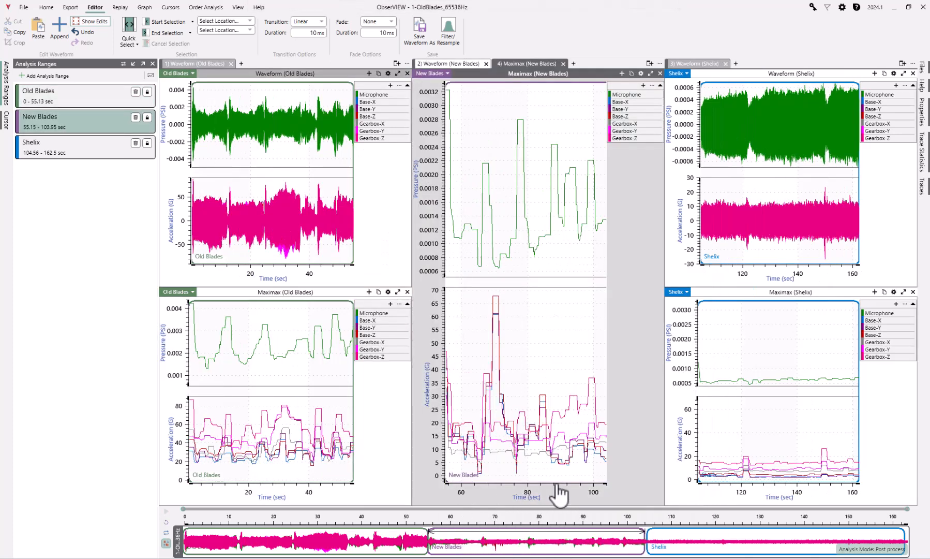
{"action": "left_click_drag", "start_coordinate": [524, 78], "coordinate": [657, 285]}
{"action": "left_click_drag", "start_coordinate": [603, 76], "coordinate": [466, 289]}
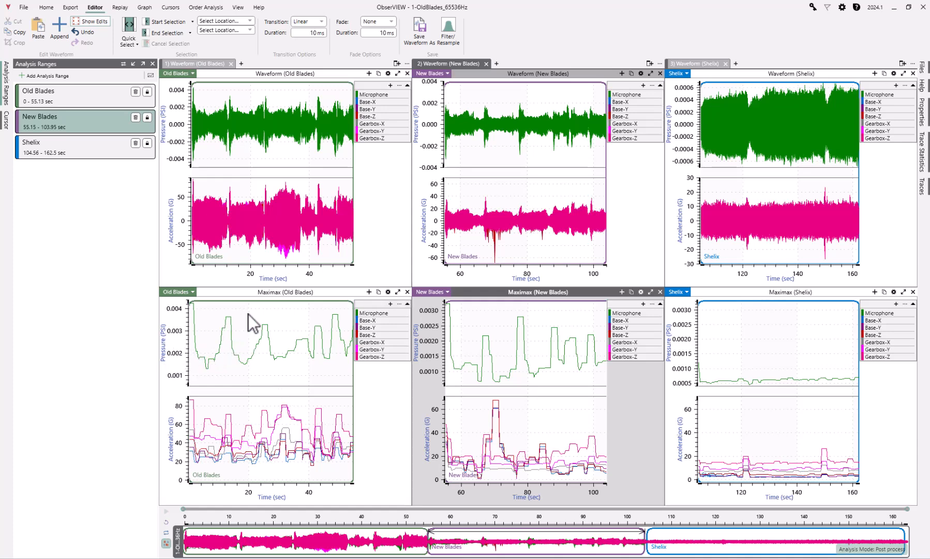
Step: Merge the New Blades and Shelix tabs into the Old Blades pane to form a single tab group
{"action": "left_click", "coordinate": [754, 433]}
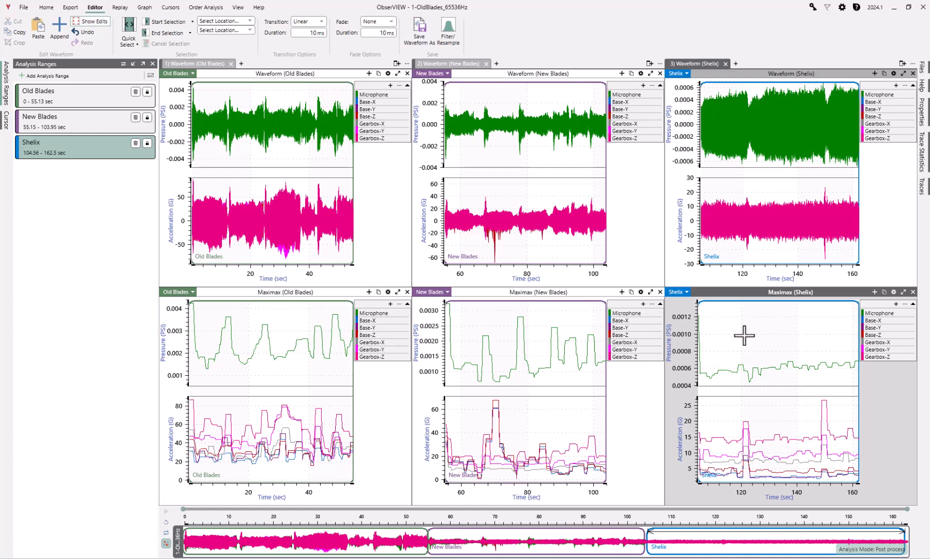
{"action": "left_click_drag", "start_coordinate": [472, 62], "coordinate": [292, 66]}
{"action": "left_click_drag", "start_coordinate": [563, 63], "coordinate": [343, 64]}
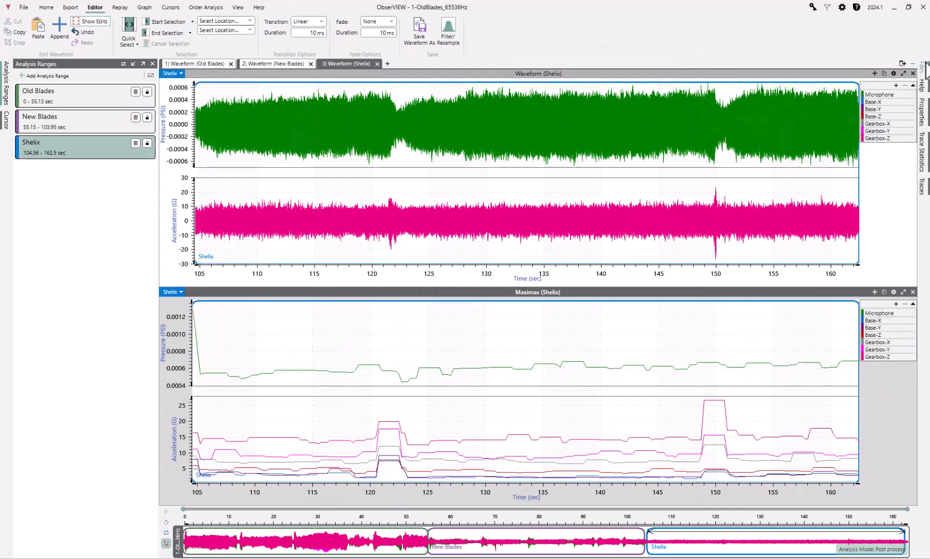
Step: Add an empty graph in a new side-by-side pane and list its Octave Band traces for every analysis range
{"action": "left_click", "coordinate": [903, 64]}
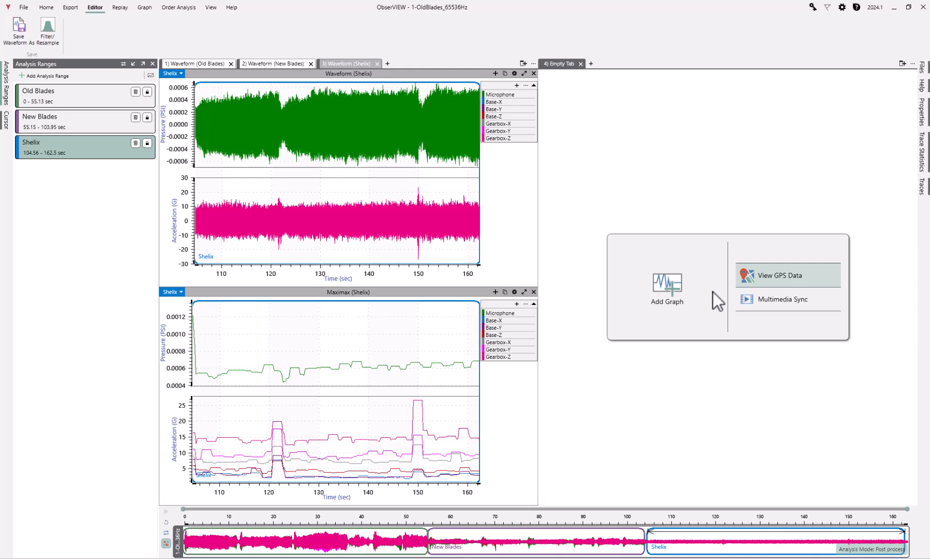
{"action": "left_click", "coordinate": [672, 294]}
{"action": "left_click", "coordinate": [770, 276]}
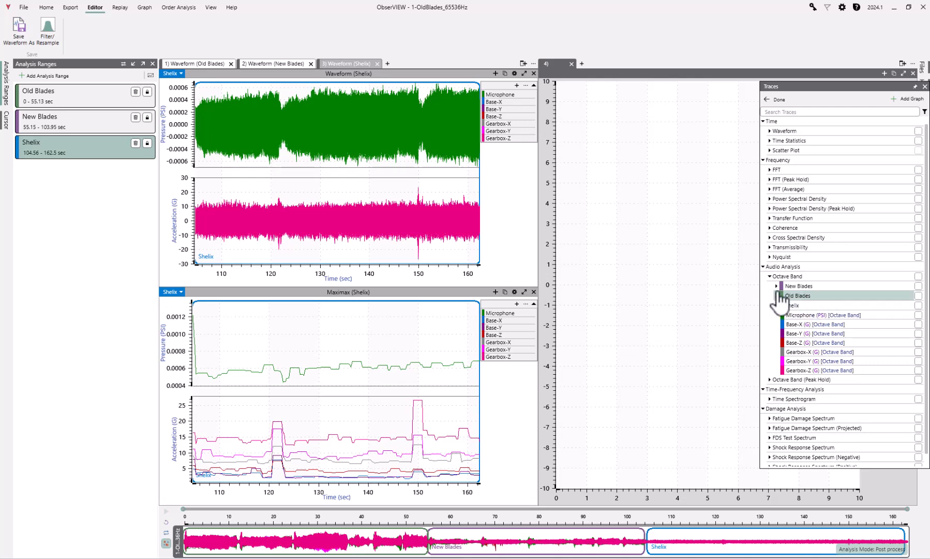
{"action": "left_click", "coordinate": [776, 286]}
{"action": "left_click", "coordinate": [776, 360]}
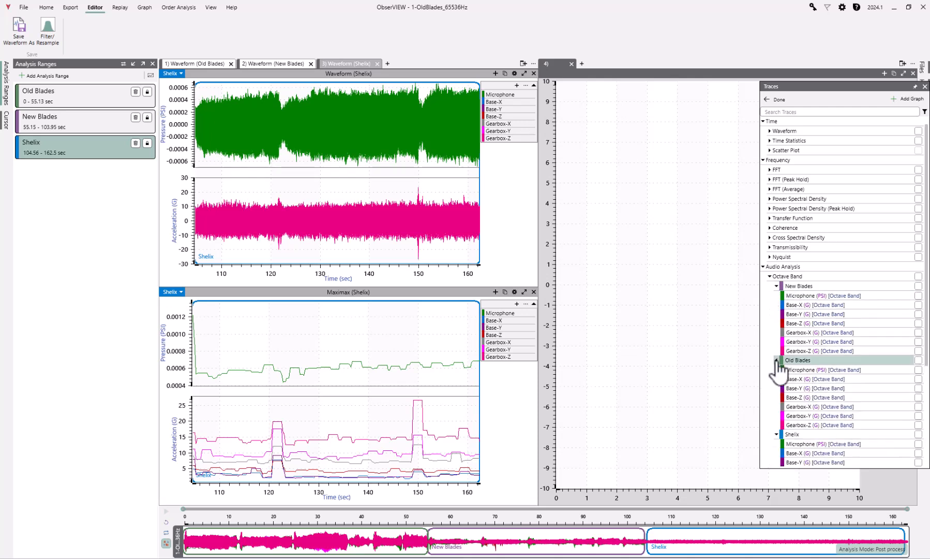
{"action": "scroll", "coordinate": [830, 336], "scroll_direction": "down", "scroll_amount": 5}
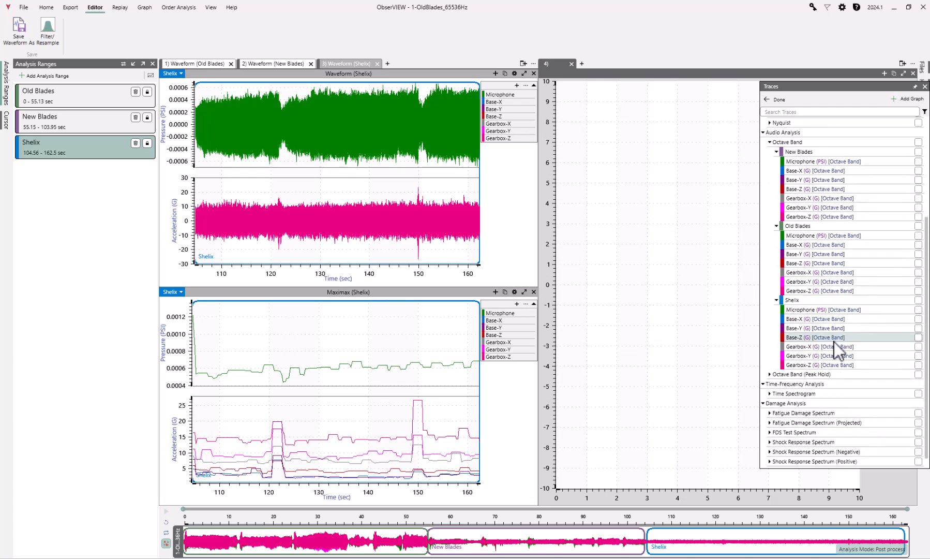
{"action": "scroll", "coordinate": [834, 342], "scroll_direction": "up", "scroll_amount": 5}
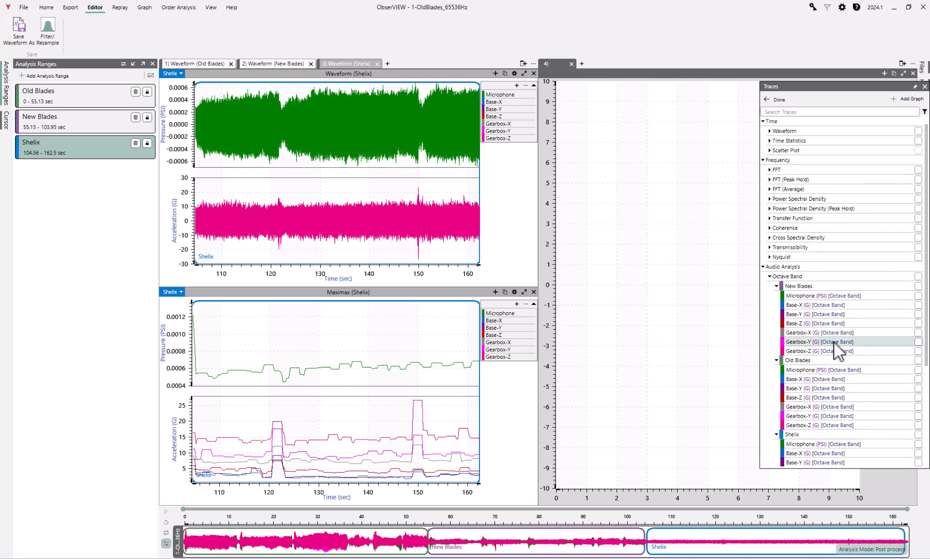
Step: Regroup the available traces by Channel ahead of Analysis Range and expand the Octave Band microphone group
{"action": "left_click", "coordinate": [924, 111]}
{"action": "left_click_drag", "start_coordinate": [868, 157], "coordinate": [875, 160]}
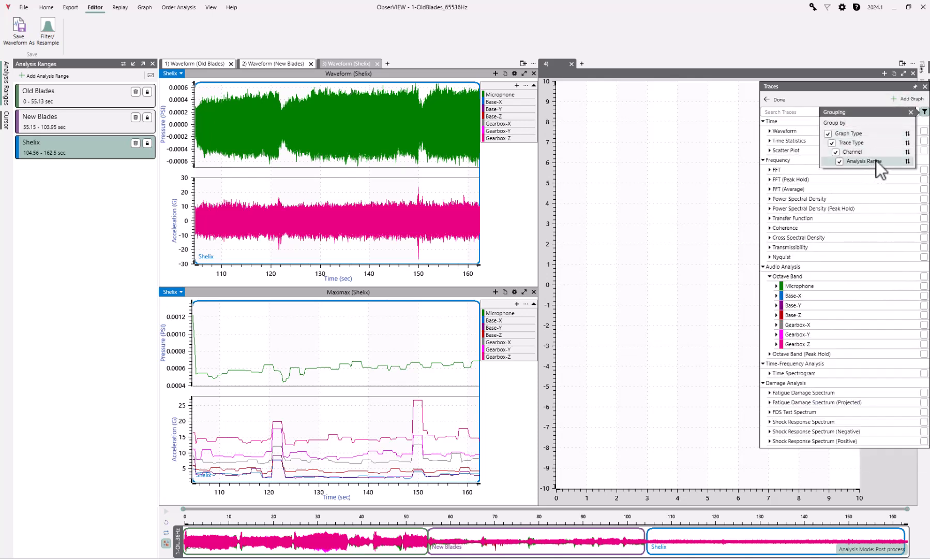
{"action": "left_click", "coordinate": [777, 287]}
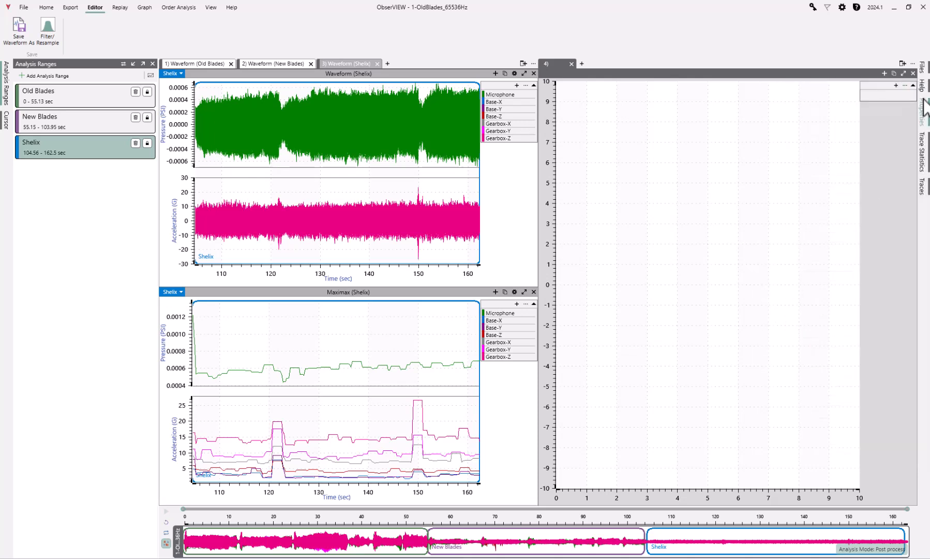
Step: Plot the microphone Octave Band traces for Old Blades, New Blades and Shelix together in the empty graph
{"action": "left_click", "coordinate": [896, 84]}
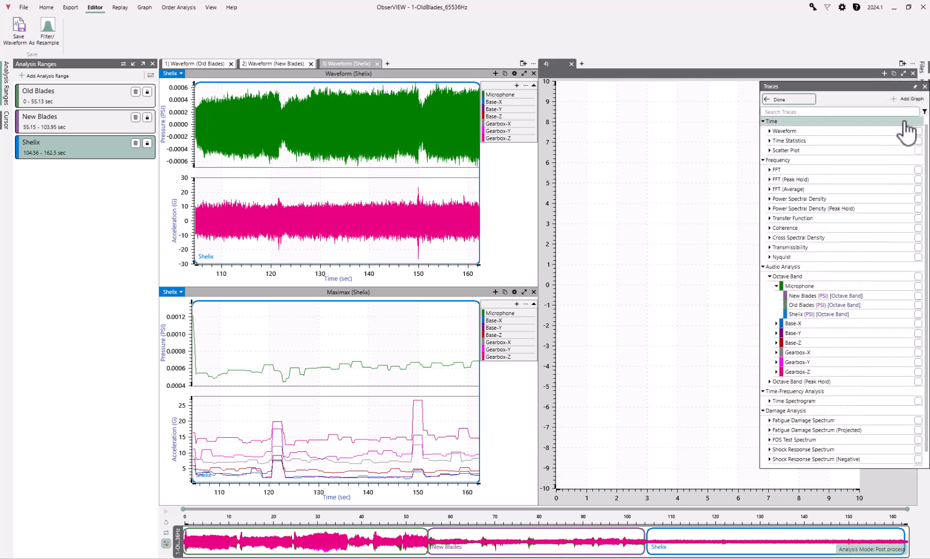
{"action": "left_click", "coordinate": [918, 286]}
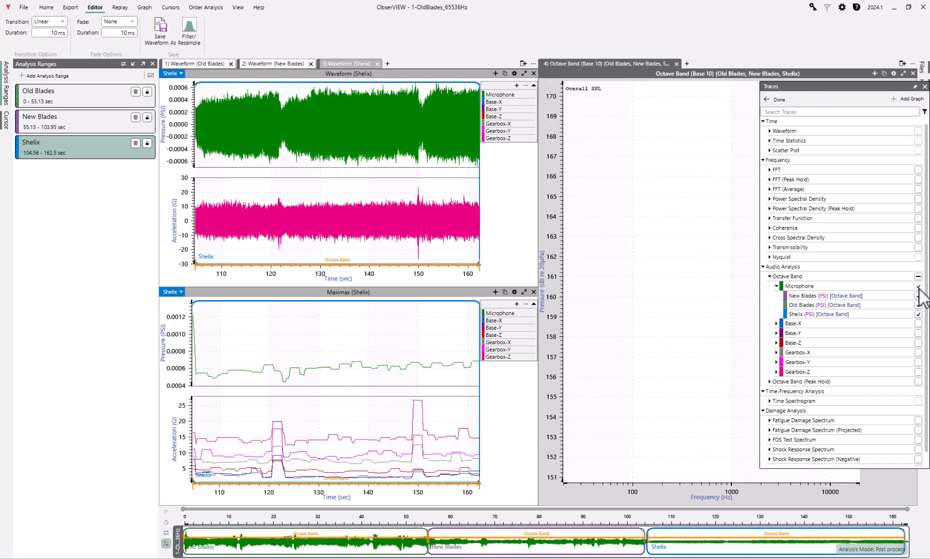
{"action": "left_click", "coordinate": [630, 225]}
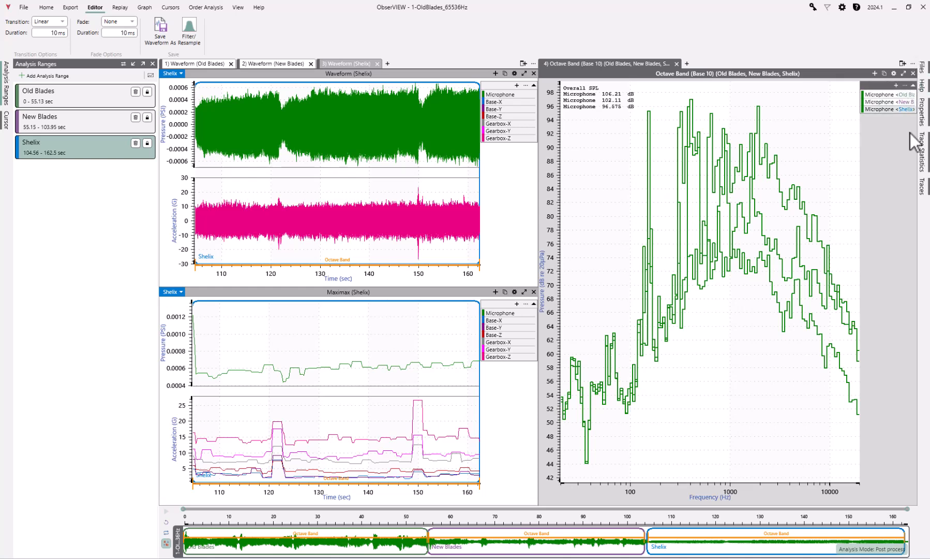
Step: Set the Octave Band graph's weighting to A Weighting
{"action": "left_click", "coordinate": [922, 119]}
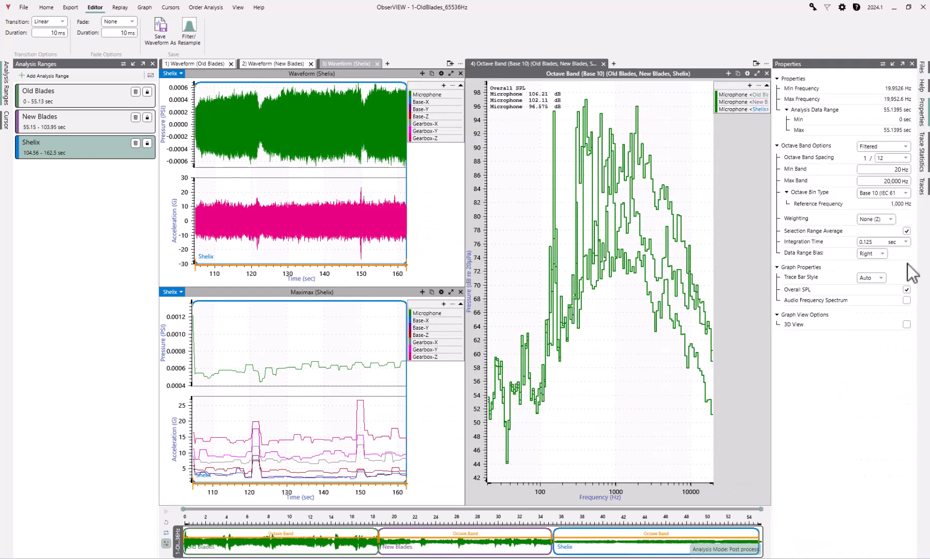
{"action": "left_click", "coordinate": [876, 222]}
{"action": "left_click", "coordinate": [878, 244]}
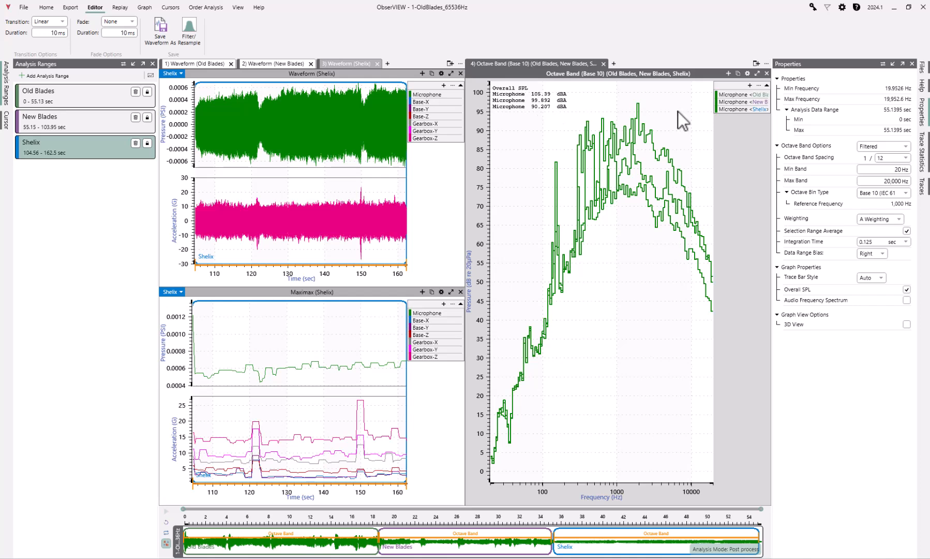
Step: Add two empty graphs below the Octave Band graph in the same pane
{"action": "left_click", "coordinate": [728, 74]}
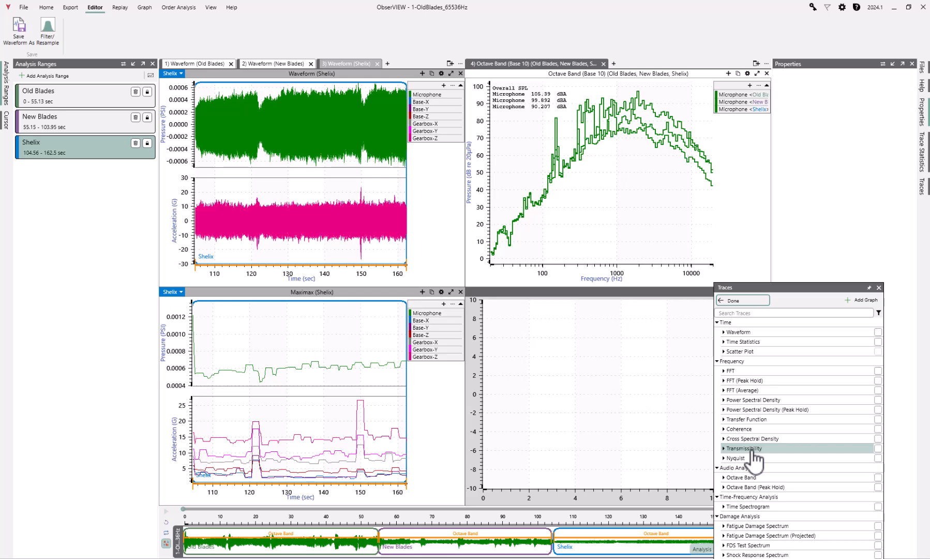
{"action": "left_click", "coordinate": [633, 405]}
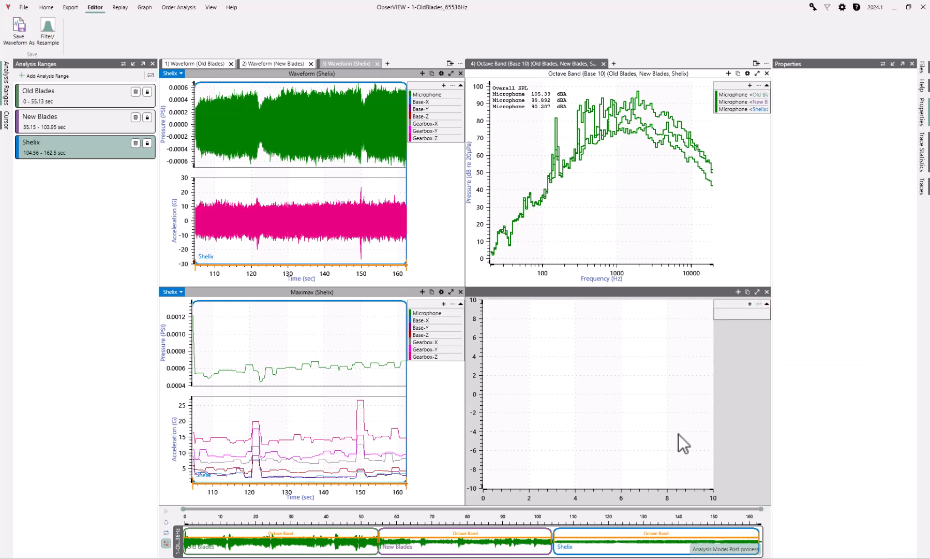
{"action": "left_click", "coordinate": [734, 293]}
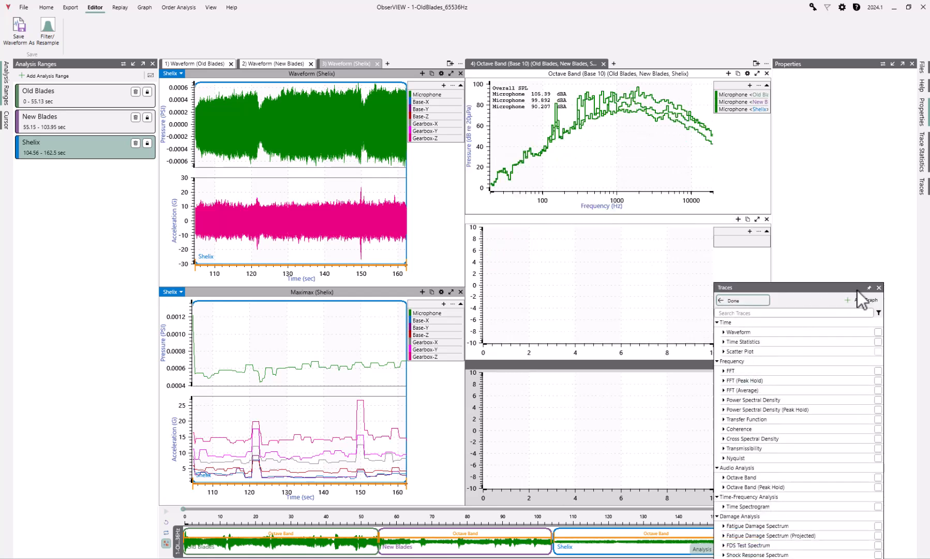
{"action": "left_click", "coordinate": [878, 287]}
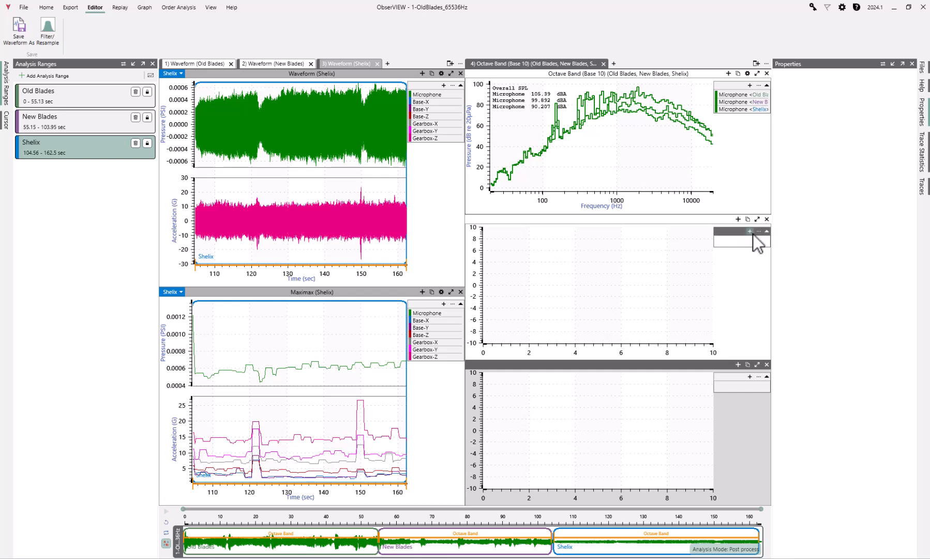
Step: Plot the microphone FFT for all three analysis ranges in the middle graph, grouping traces by Channel, and remove the unused graph below it
{"action": "left_click", "coordinate": [752, 234]}
{"action": "left_click", "coordinate": [723, 292]}
{"action": "left_click", "coordinate": [729, 322]}
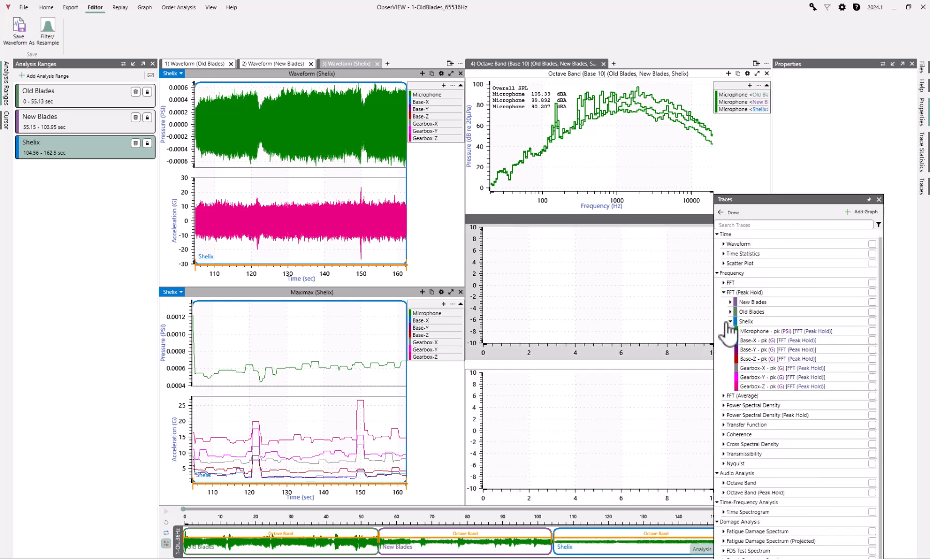
{"action": "left_click", "coordinate": [724, 283]}
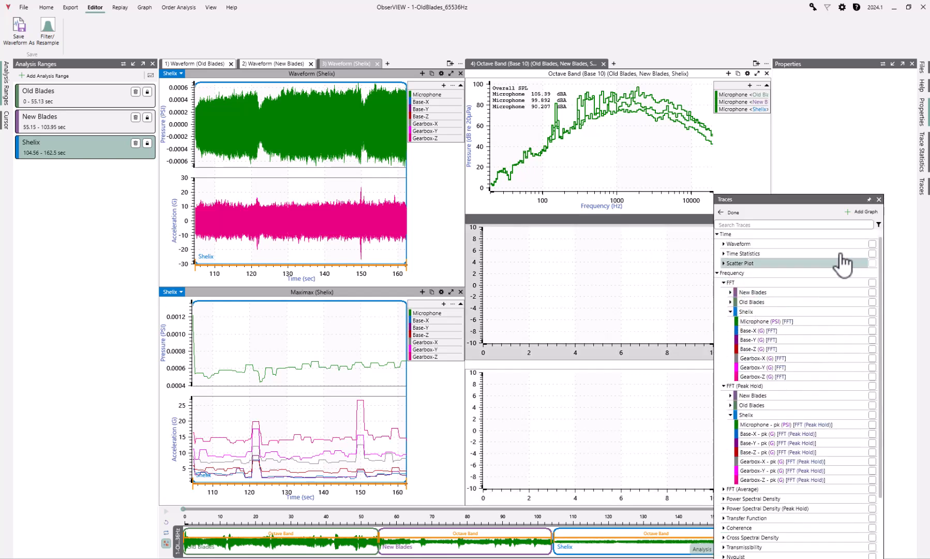
{"action": "left_click", "coordinate": [878, 224]}
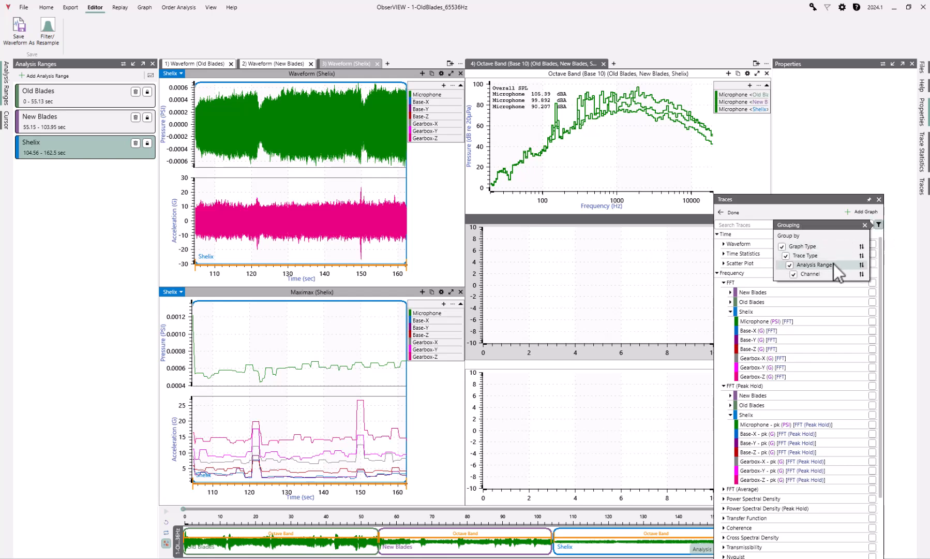
{"action": "left_click_drag", "start_coordinate": [834, 263], "coordinate": [834, 277]}
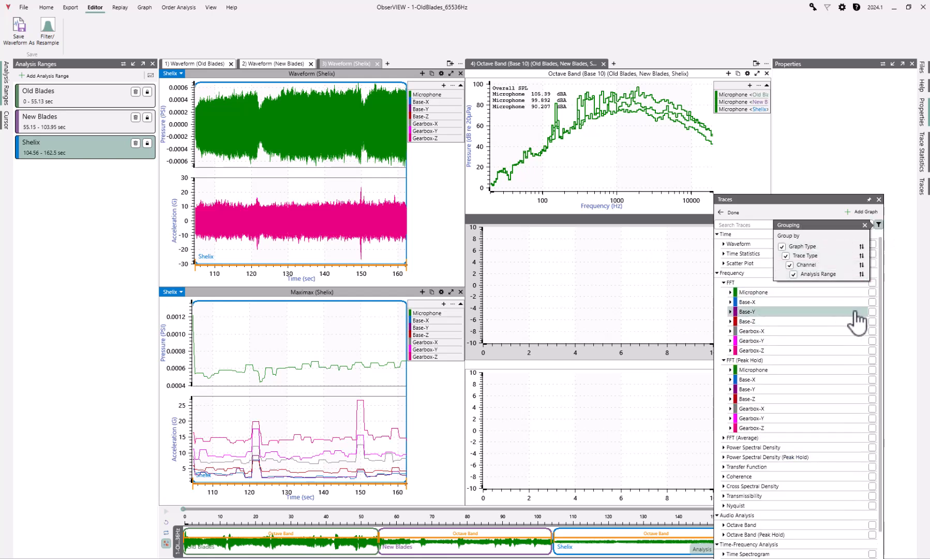
{"action": "left_click", "coordinate": [872, 293]}
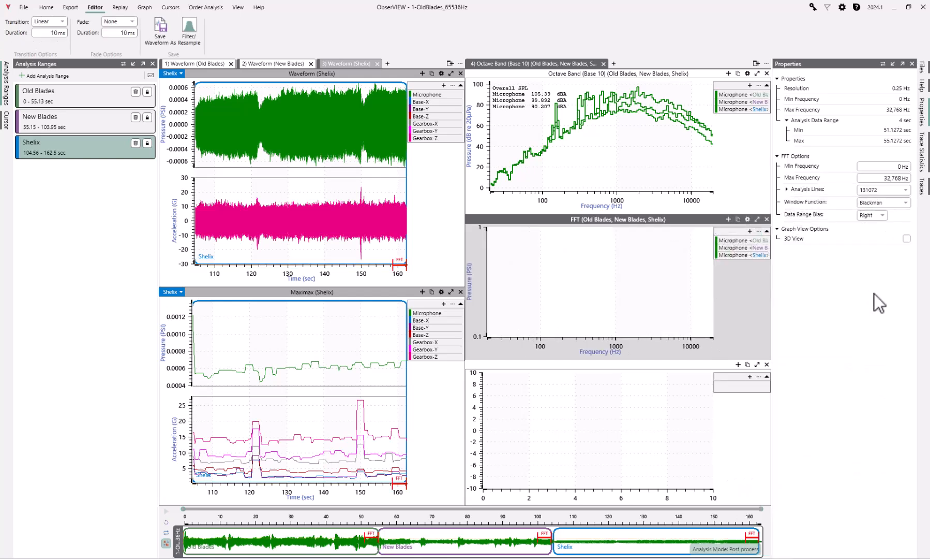
{"action": "left_click", "coordinate": [766, 364]}
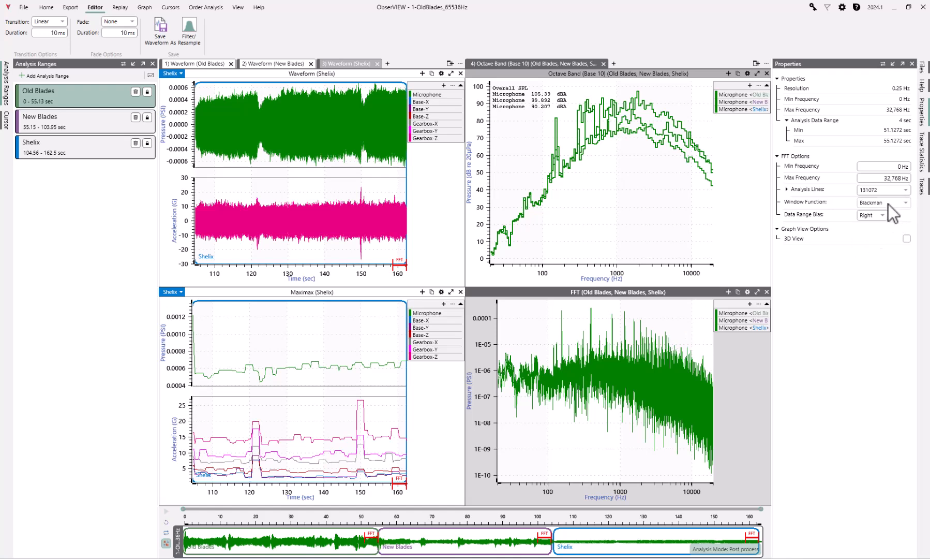
Step: Enable Auto Analysis Lines for the FFT graph and set its target resolution to 1 Hz
{"action": "left_click", "coordinate": [786, 189]}
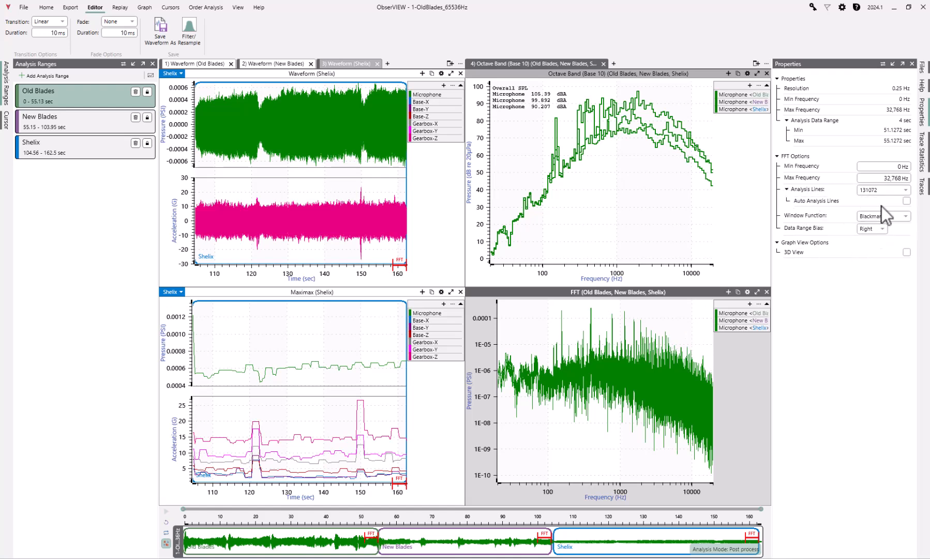
{"action": "left_click", "coordinate": [907, 201]}
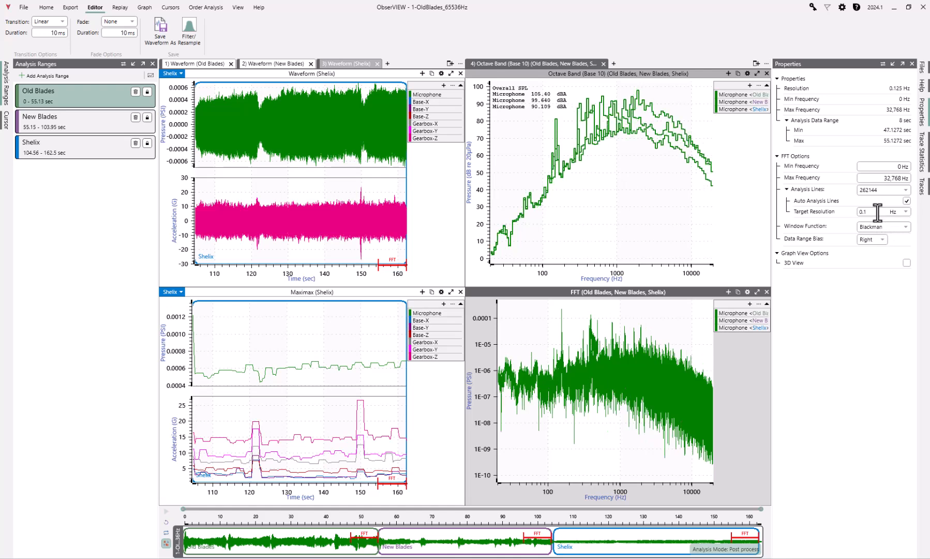
{"action": "left_click", "coordinate": [908, 211]}
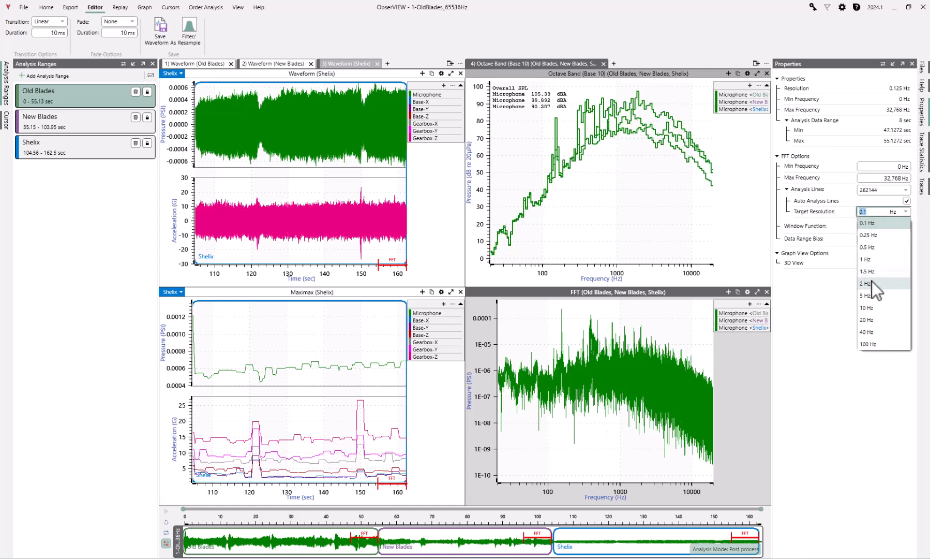
{"action": "left_click", "coordinate": [873, 276]}
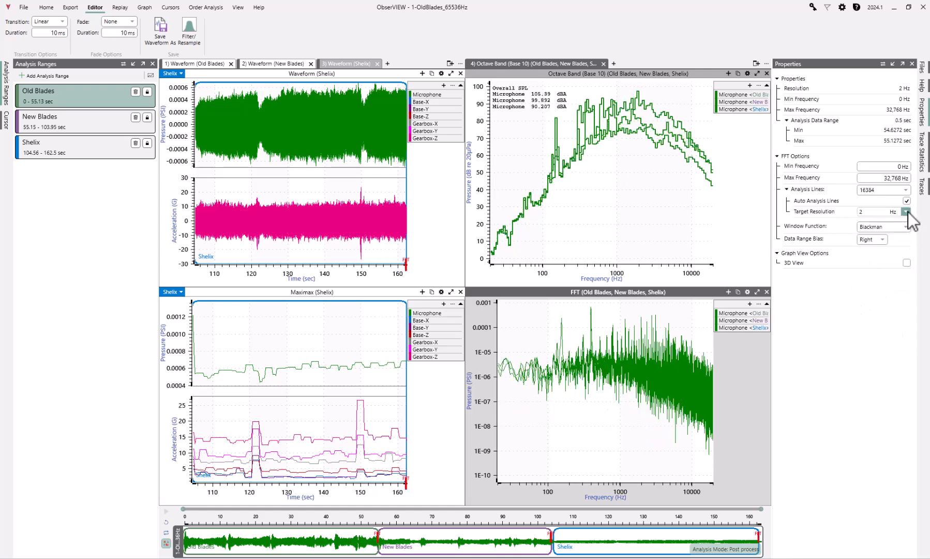
{"action": "left_click", "coordinate": [906, 211]}
{"action": "left_click", "coordinate": [874, 261]}
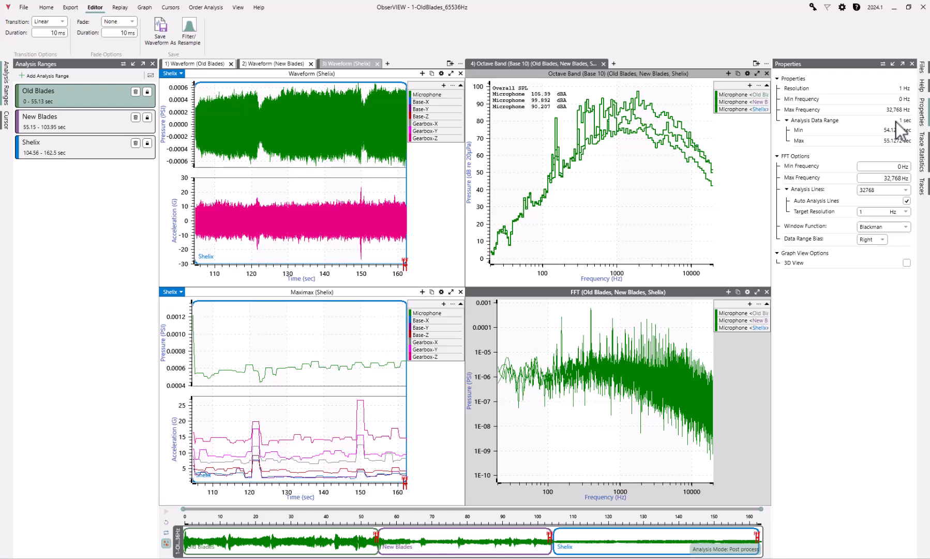
Step: Replace the microphone traces in the FFT graph with the Gearbox-Z traces for all three analysis ranges
{"action": "left_click", "coordinate": [750, 305]}
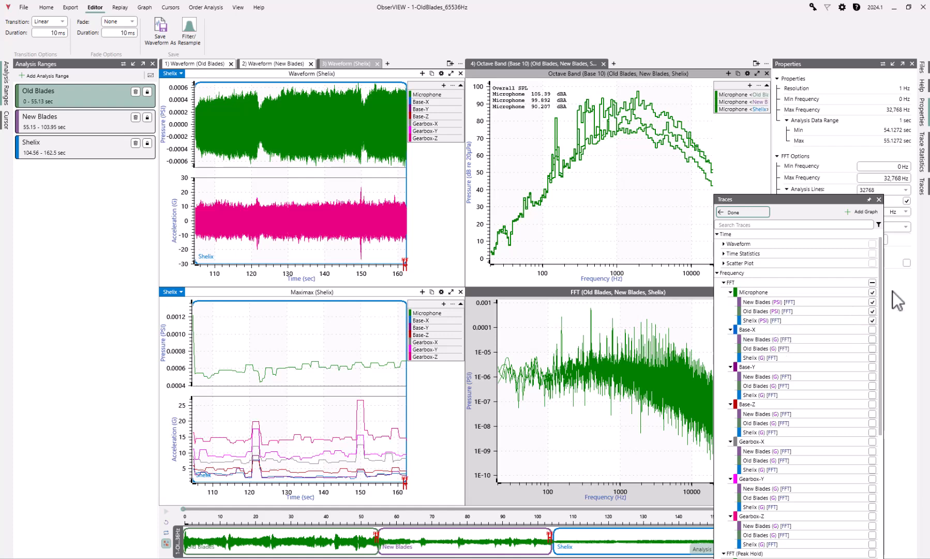
{"action": "left_click", "coordinate": [872, 292]}
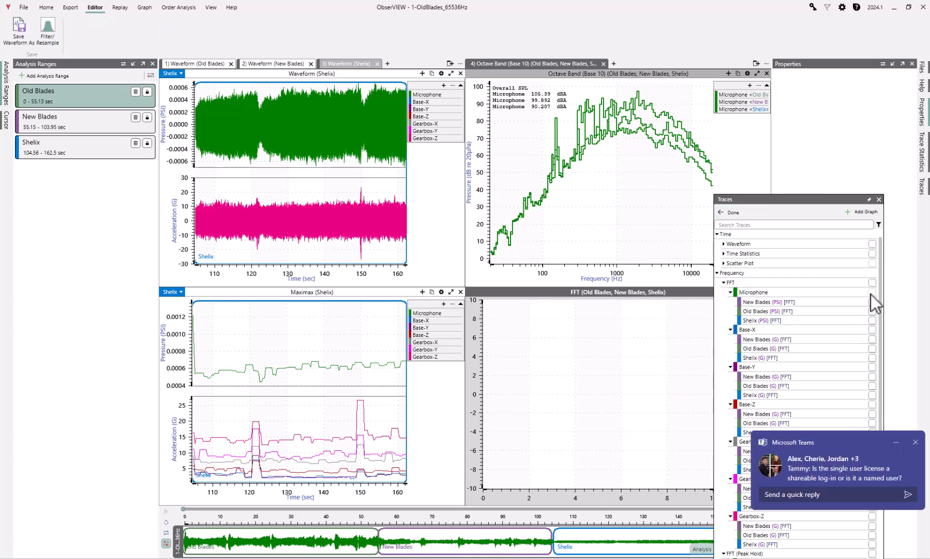
{"action": "left_click", "coordinate": [914, 443]}
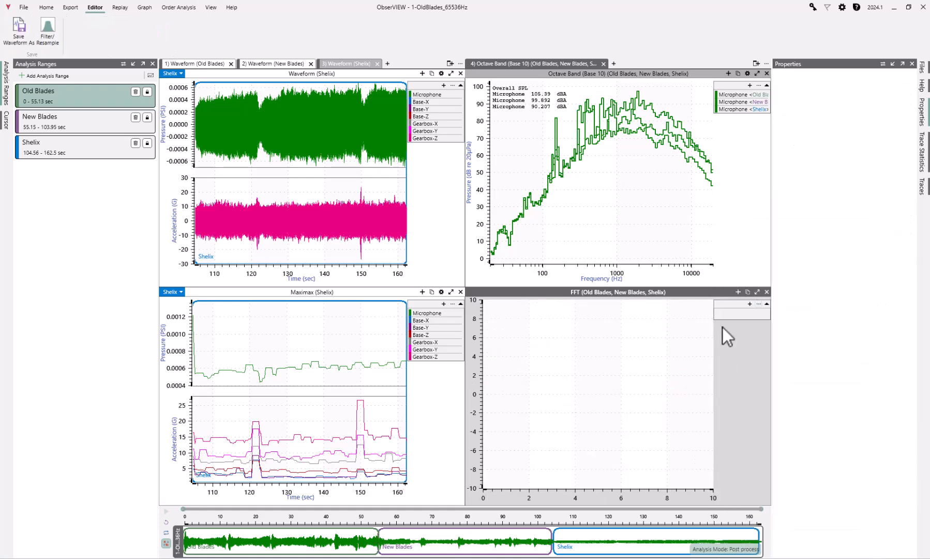
{"action": "left_click", "coordinate": [750, 303]}
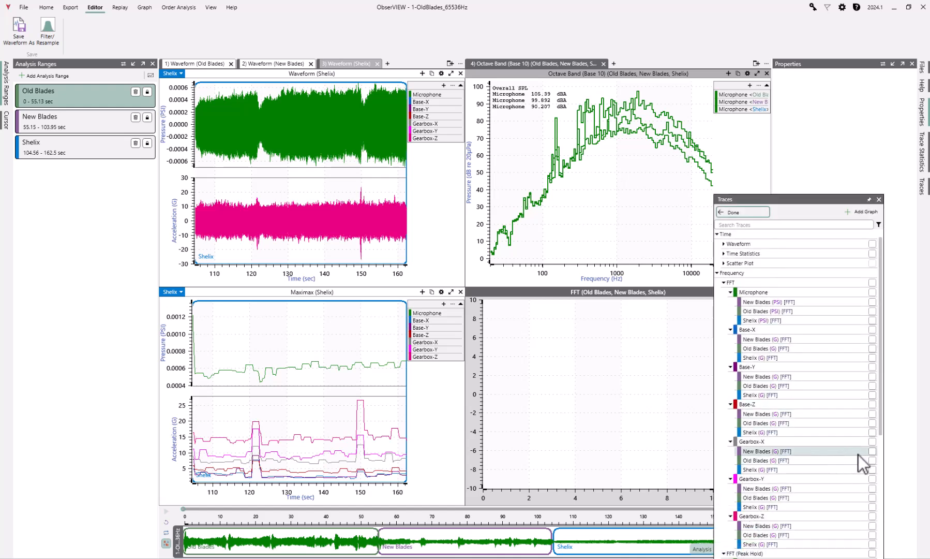
{"action": "left_click", "coordinate": [872, 515]}
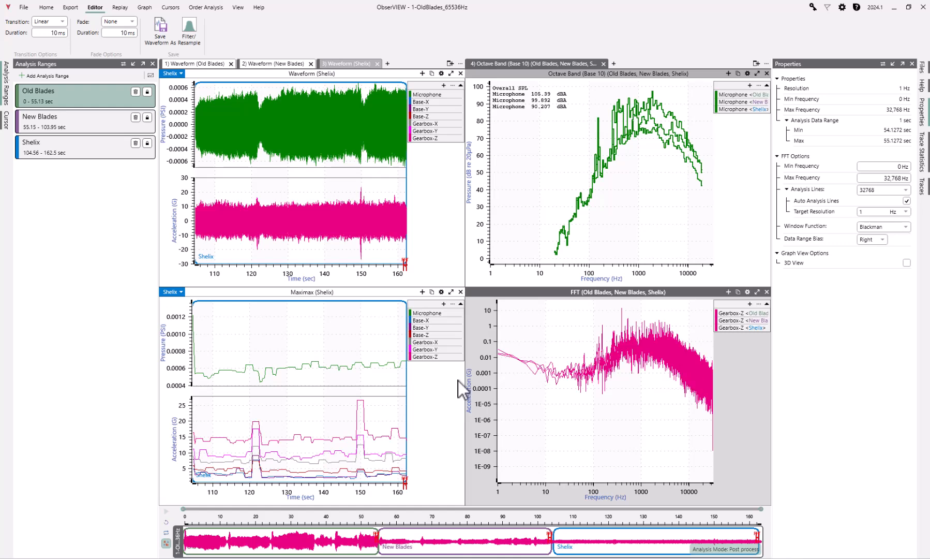
Step: Convert the FFT graph's vertical axis from Acceleration to Velocity through its unit conversion setting
{"action": "left_click", "coordinate": [484, 376]}
{"action": "left_click", "coordinate": [576, 450]}
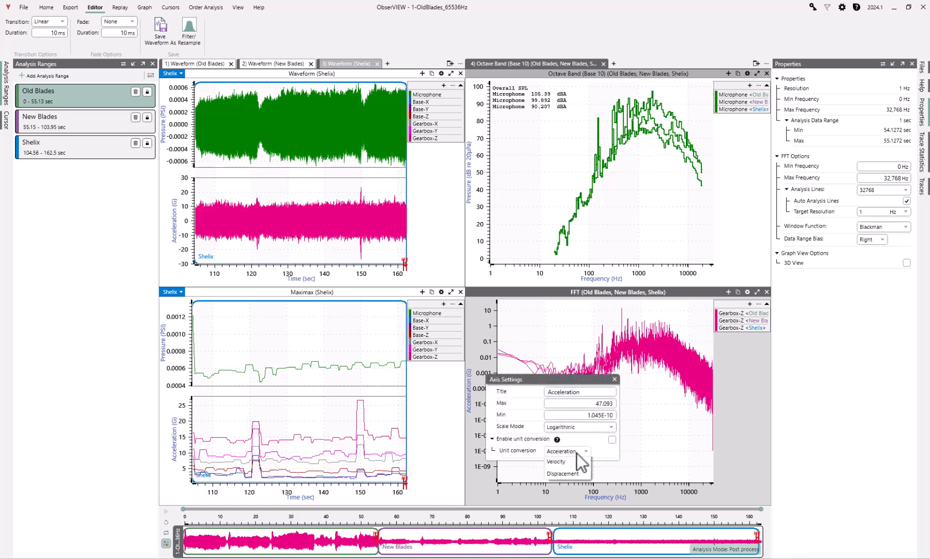
{"action": "left_click", "coordinate": [574, 473]}
{"action": "right_click", "coordinate": [661, 436]}
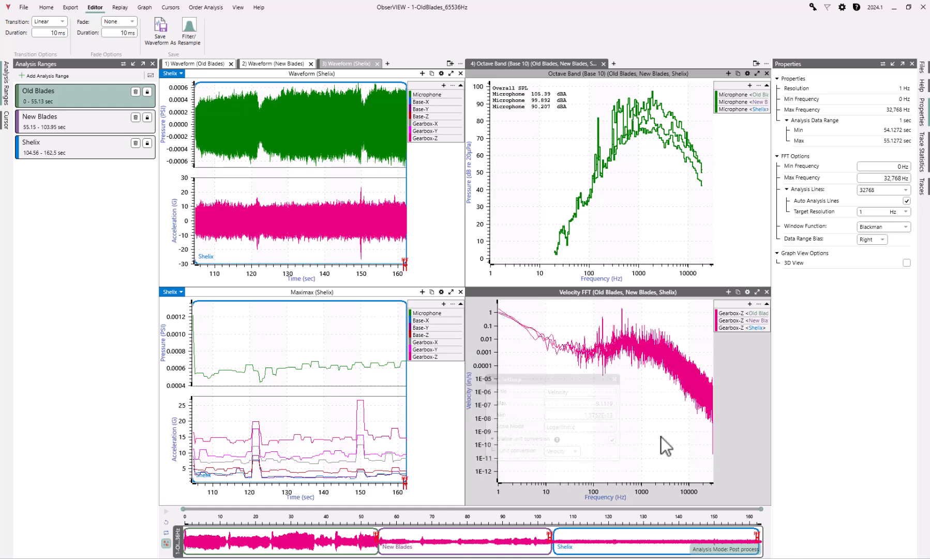
{"action": "left_click", "coordinate": [591, 414]}
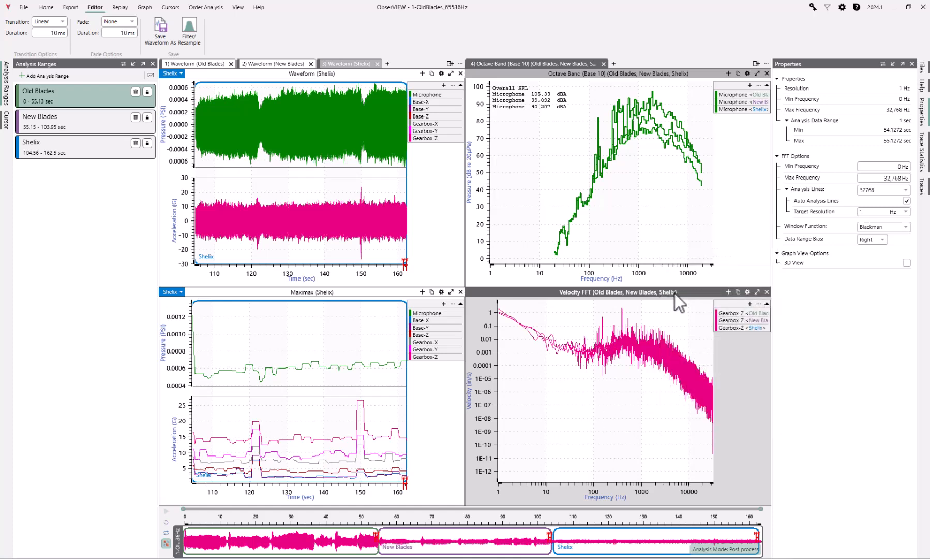
Step: Maximize the Velocity FFT graph and place a Peak cursor spanning about 2 to 9,064 Hz across the Gearbox-Z traces
{"action": "double_click", "coordinate": [675, 293]}
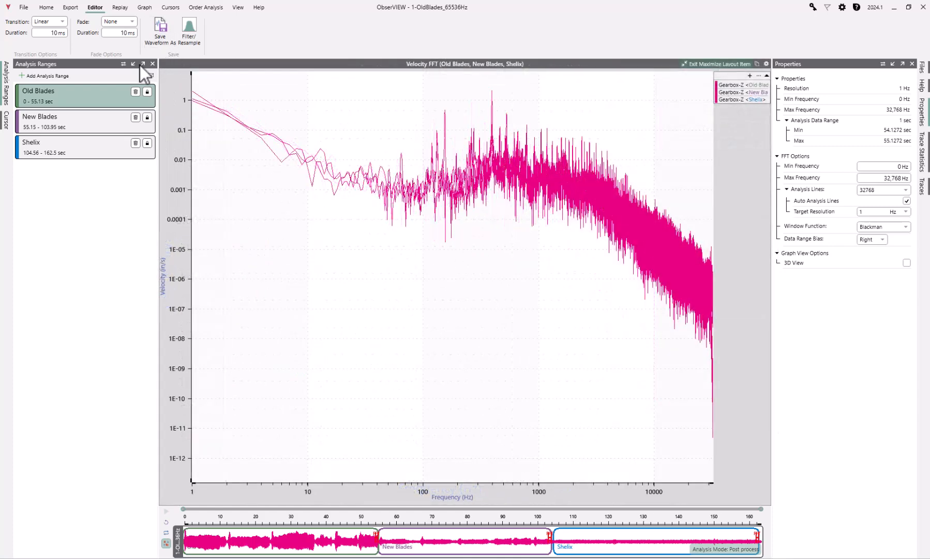
{"action": "left_click", "coordinate": [6, 120]}
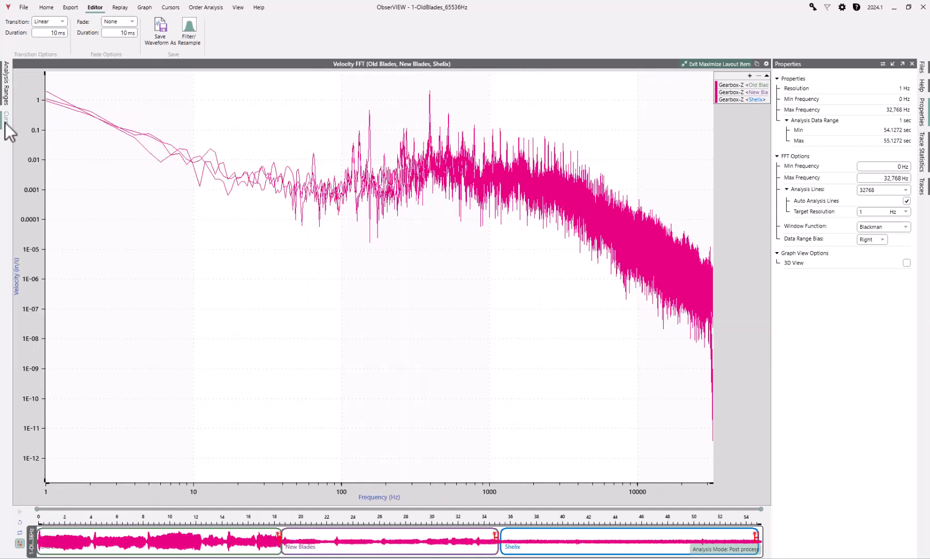
{"action": "left_click", "coordinate": [5, 123]}
{"action": "left_click", "coordinate": [147, 87]}
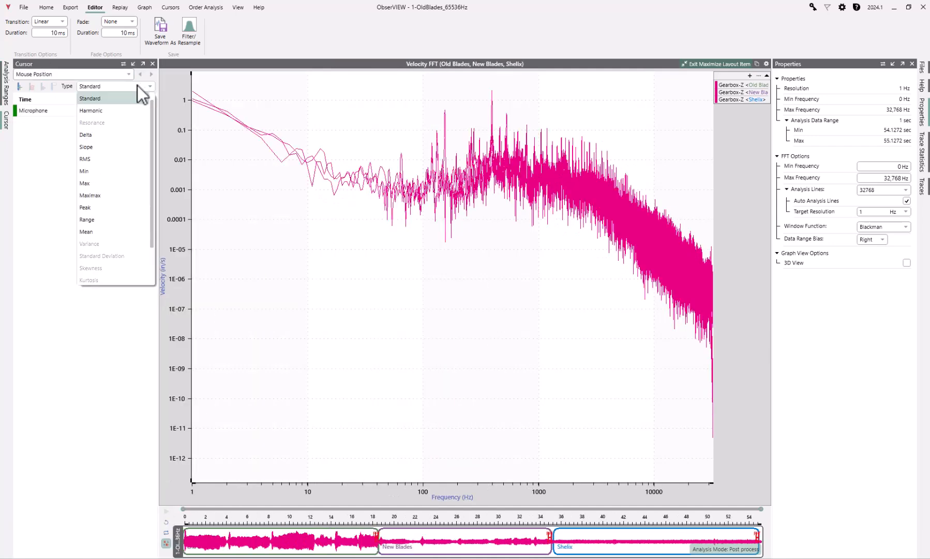
{"action": "left_click", "coordinate": [107, 207]}
{"action": "left_click_drag", "start_coordinate": [226, 198], "coordinate": [648, 180]}
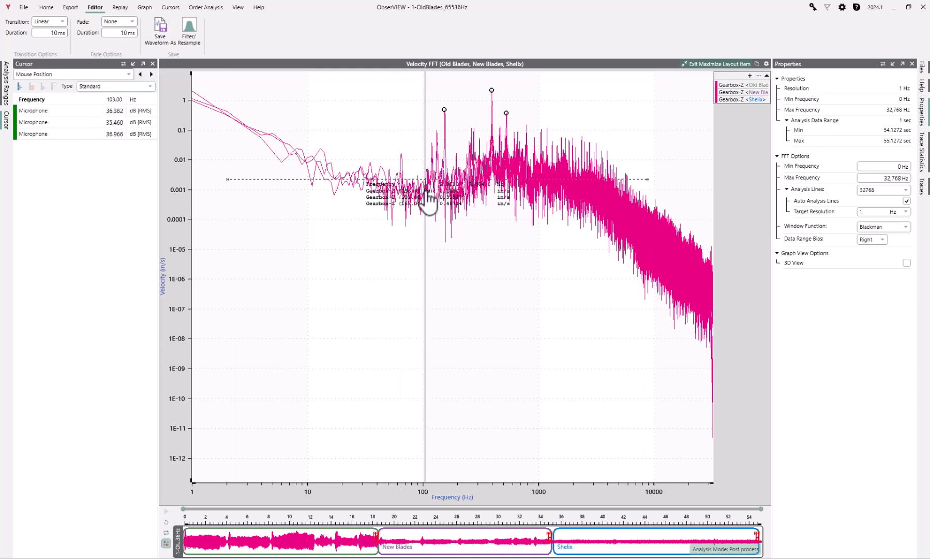
Step: Move the Peak cursor's annotation into the clear area below the traces and review its cursor properties
{"action": "left_click_drag", "start_coordinate": [426, 199], "coordinate": [438, 312]}
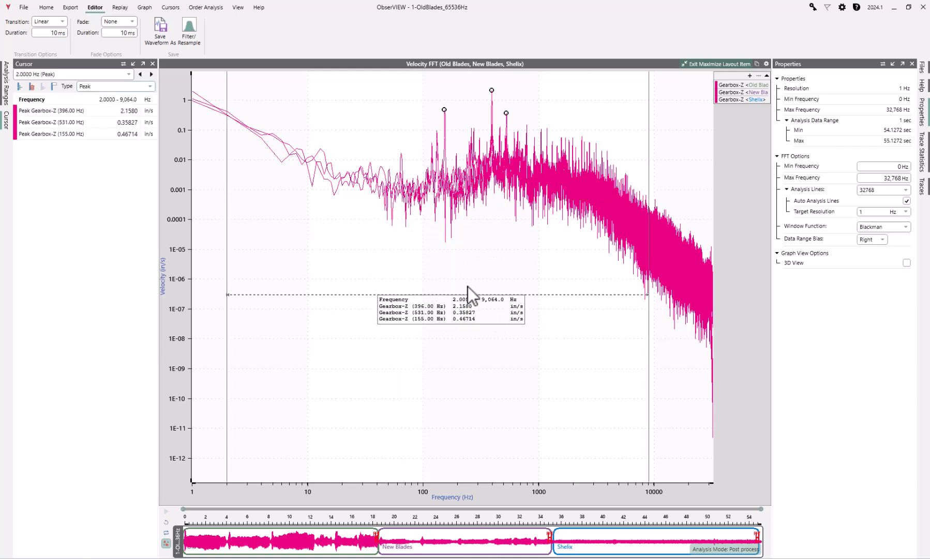
{"action": "left_click", "coordinate": [419, 306]}
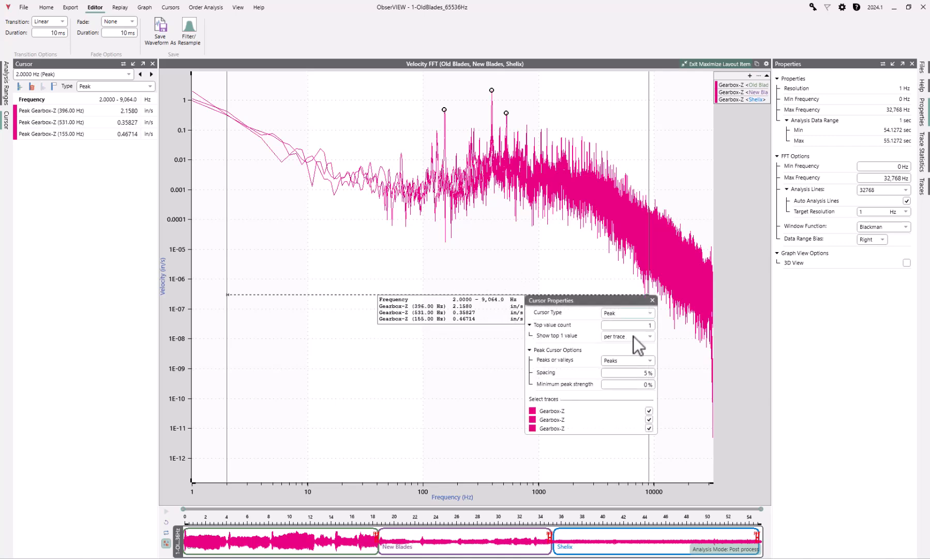
{"action": "left_click", "coordinate": [667, 328]}
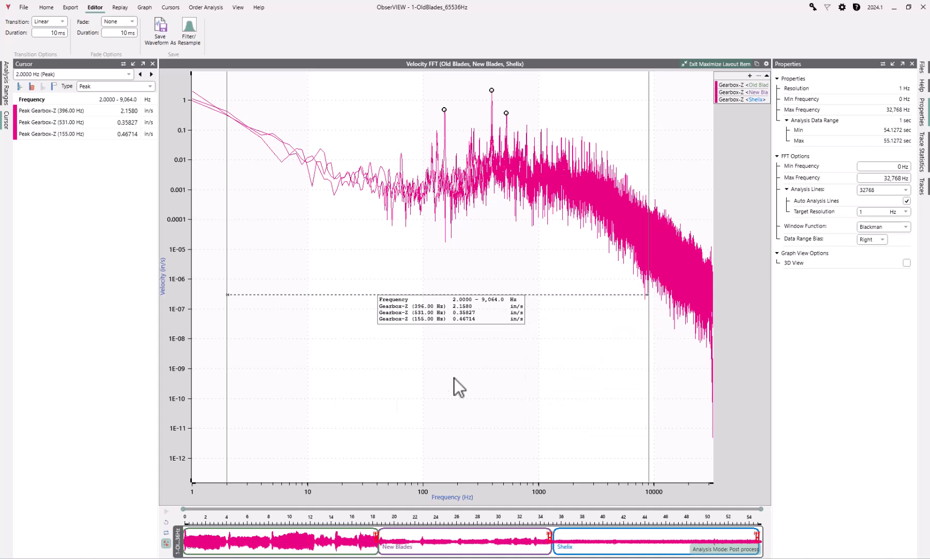
Step: Configure the Peak cursor on the Velocity FFT graph to show the top 3 values per trace
{"action": "left_click", "coordinate": [501, 319]}
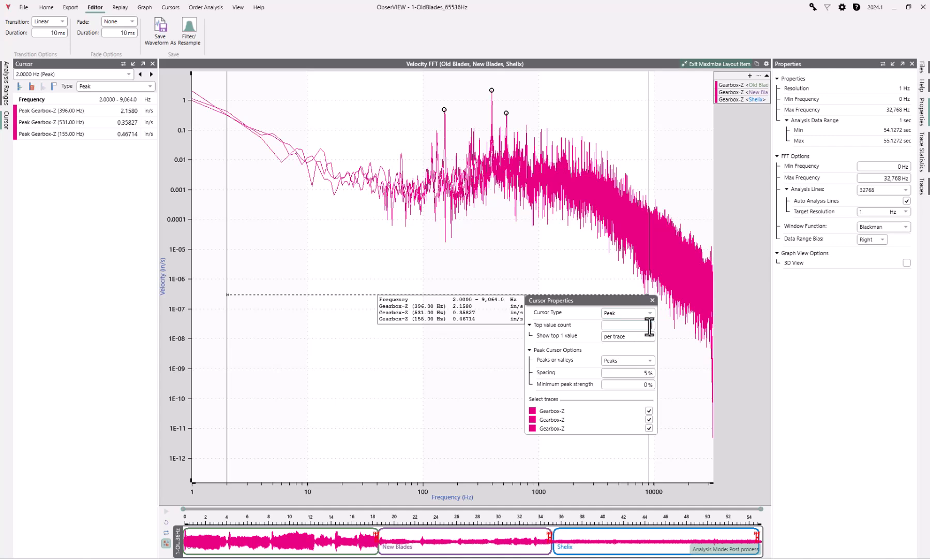
{"action": "type", "text": "3"}
{"action": "left_click", "coordinate": [637, 337]}
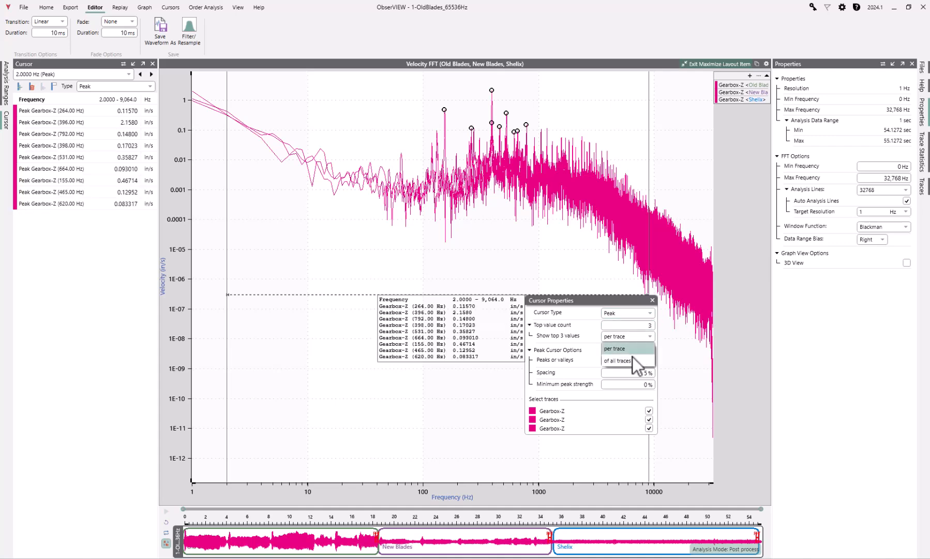
{"action": "left_click", "coordinate": [630, 359]}
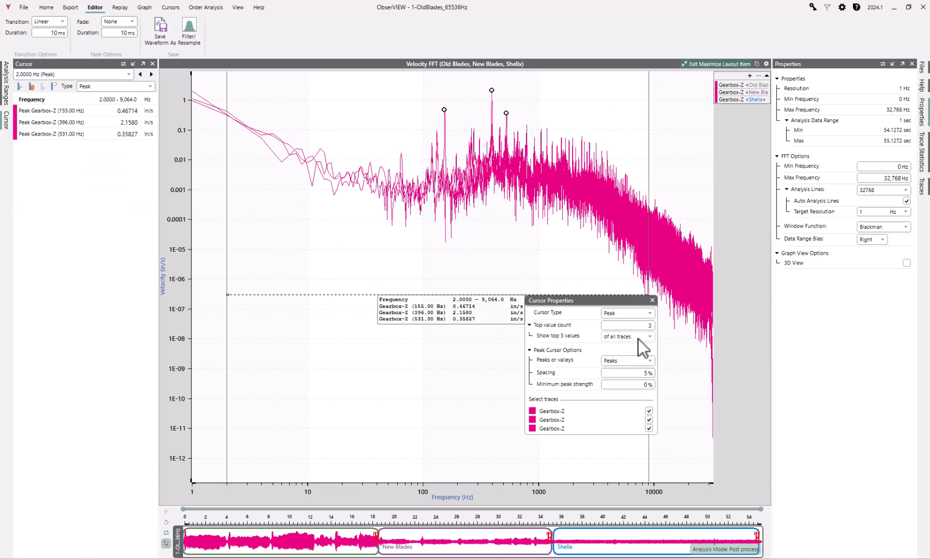
{"action": "left_click", "coordinate": [637, 339]}
{"action": "left_click", "coordinate": [635, 354]}
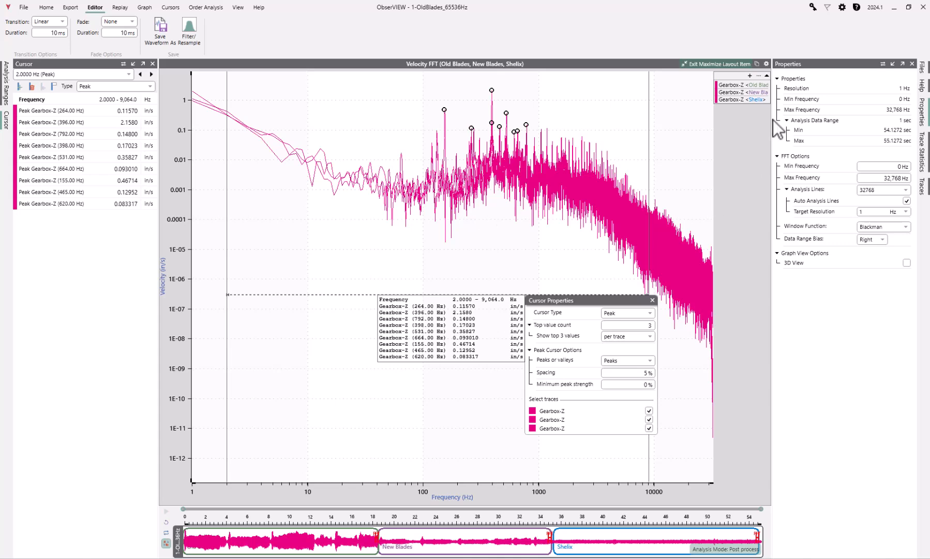
{"action": "left_click", "coordinate": [731, 92]}
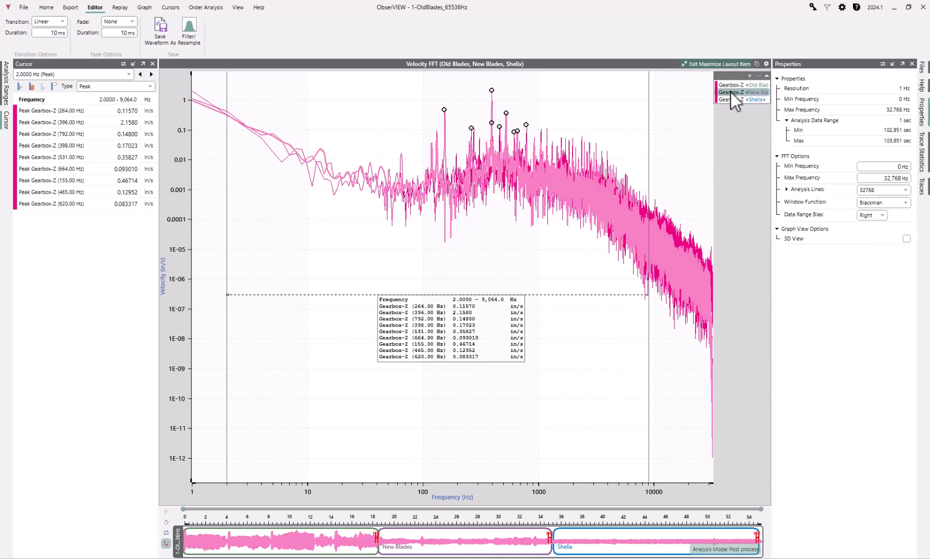
{"action": "right_click", "coordinate": [720, 93]}
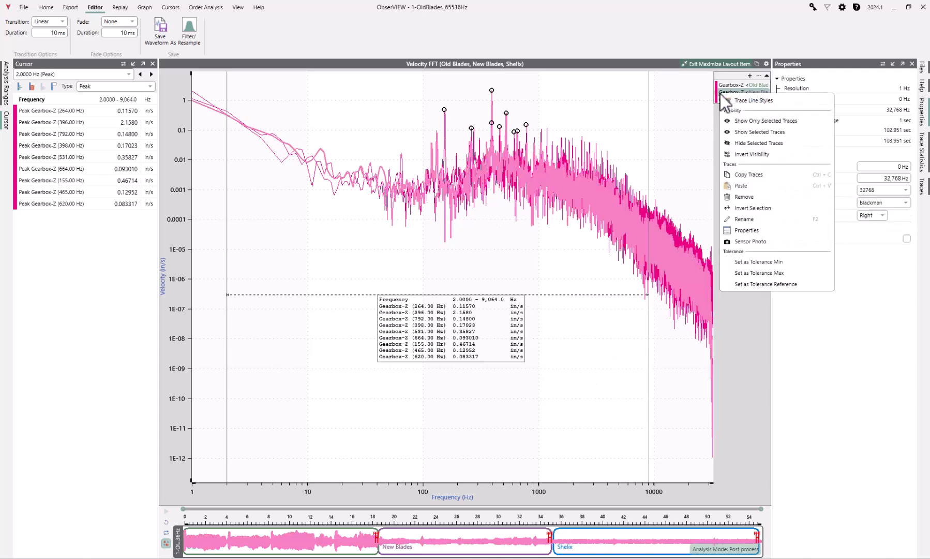
{"action": "left_click", "coordinate": [567, 225]}
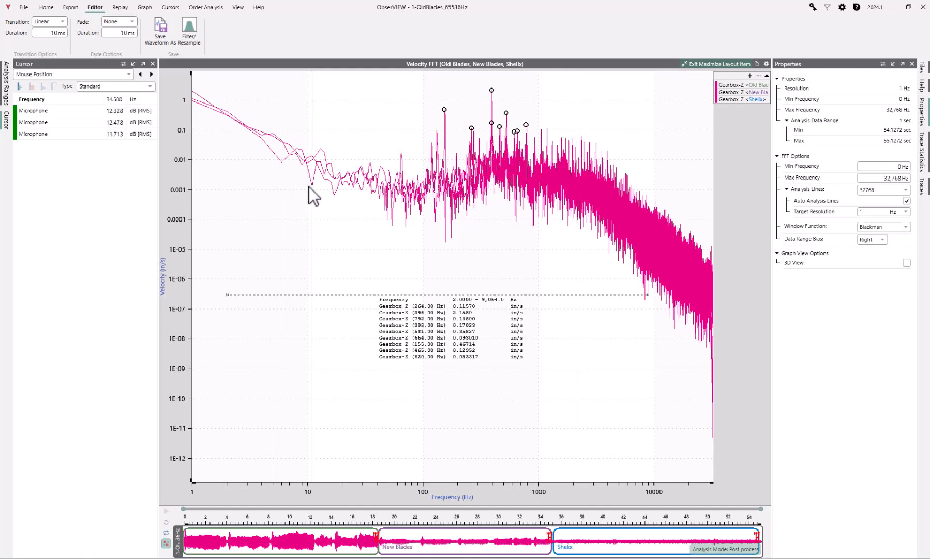
Step: Restore the full graph layout and close the Octave Band and Velocity FFT graphs
{"action": "left_click", "coordinate": [71, 7]}
{"action": "left_click", "coordinate": [46, 7]}
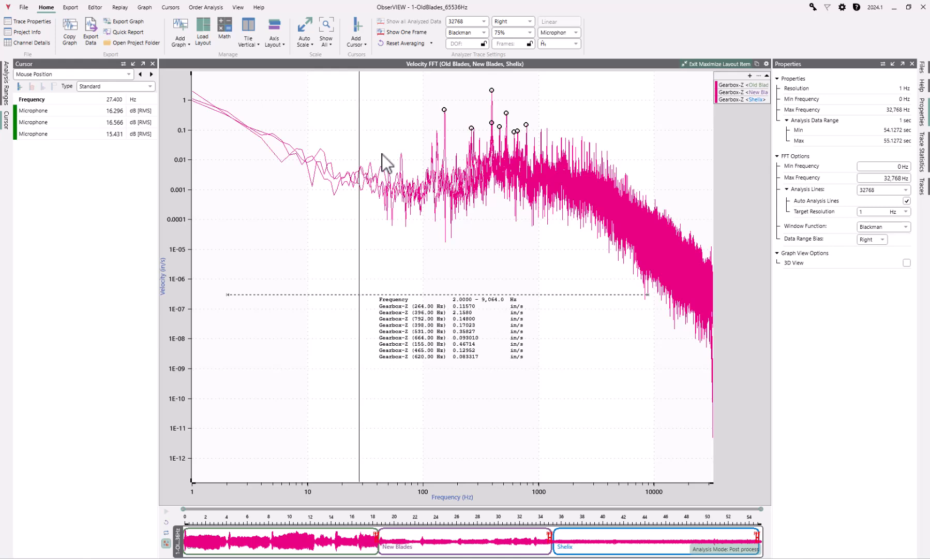
{"action": "left_click", "coordinate": [722, 64]}
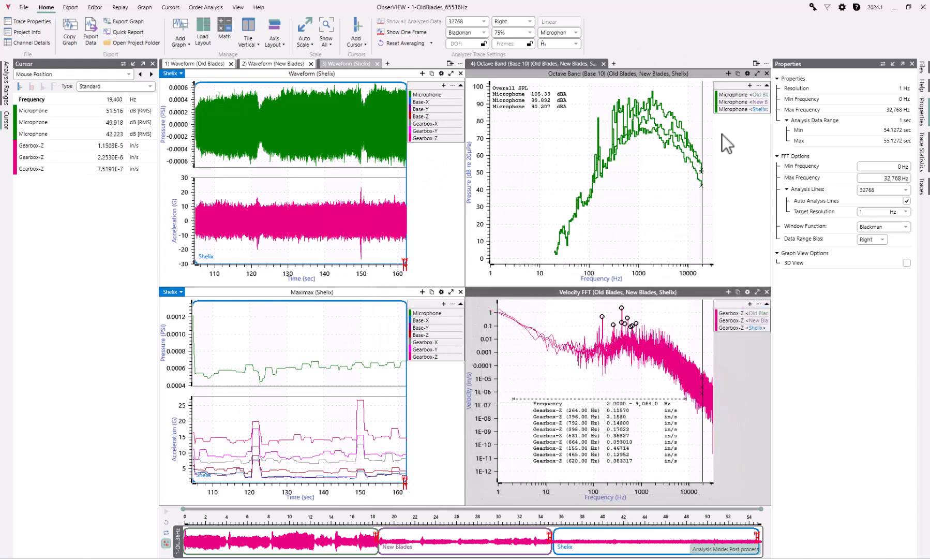
{"action": "left_click", "coordinate": [769, 75]}
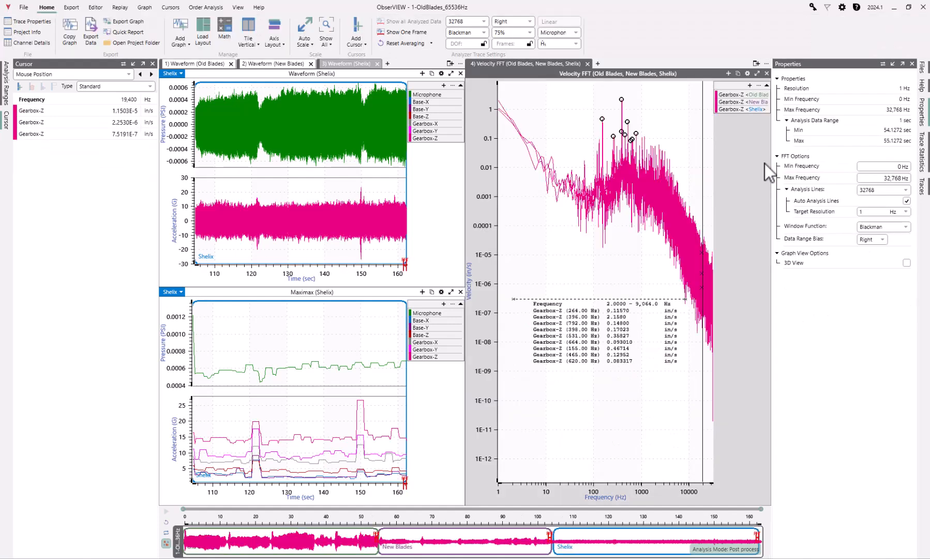
{"action": "left_click", "coordinate": [767, 74]}
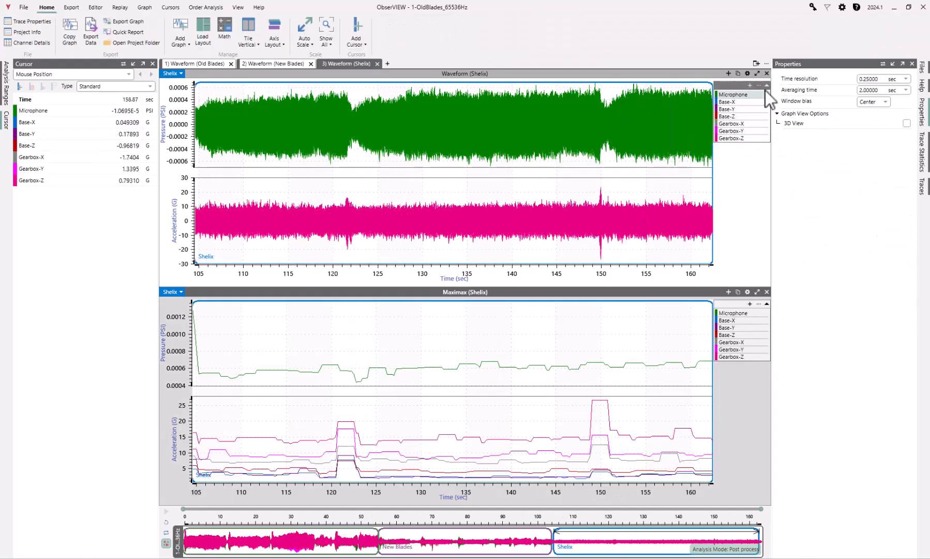
Step: Add a blank graph beside the Shelix waveforms and set the Shelix Transfer Function reference trace to Base-X
{"action": "left_click", "coordinate": [755, 62]}
{"action": "left_click", "coordinate": [563, 285]}
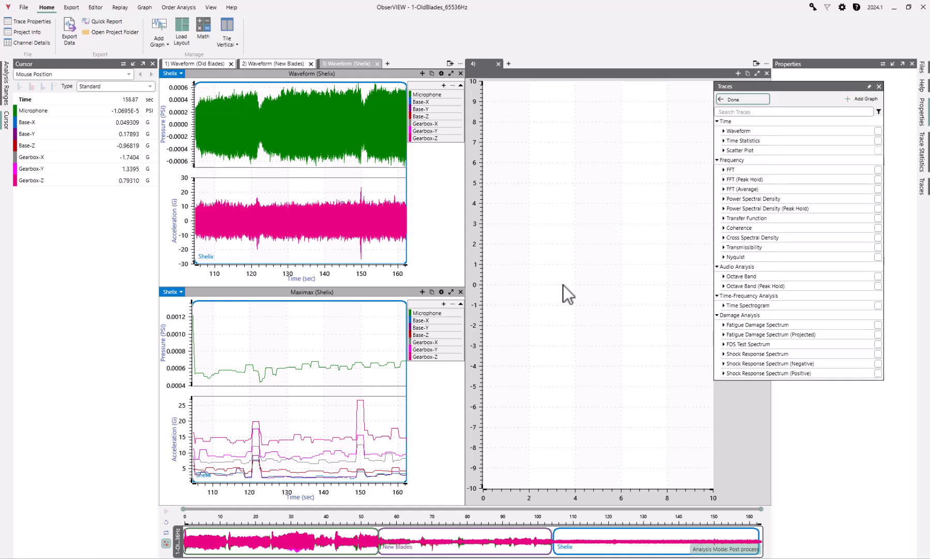
{"action": "left_click", "coordinate": [723, 218]}
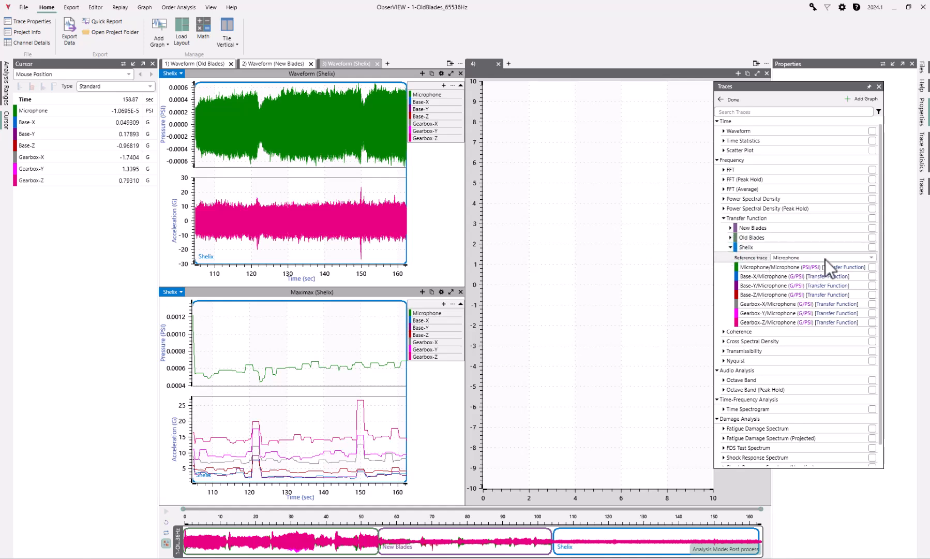
{"action": "left_click", "coordinate": [781, 259]}
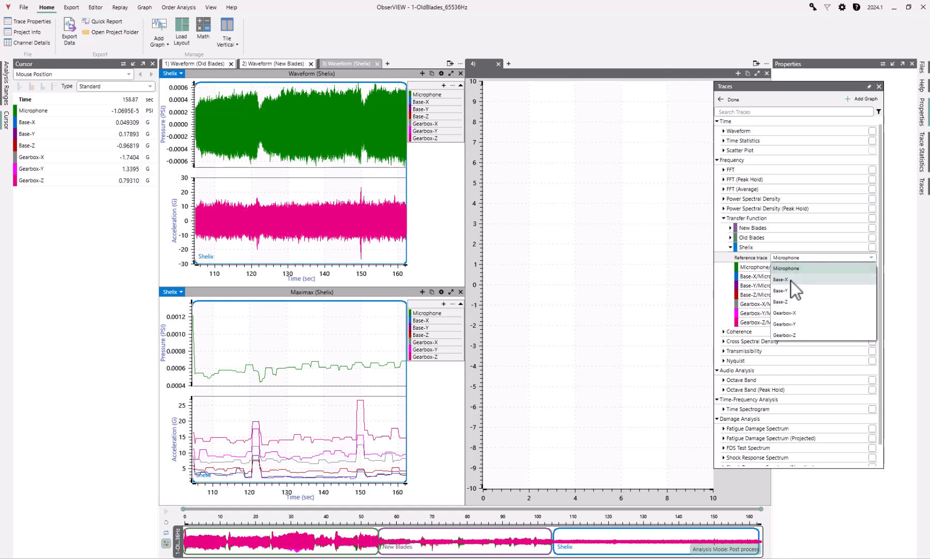
{"action": "left_click", "coordinate": [790, 281]}
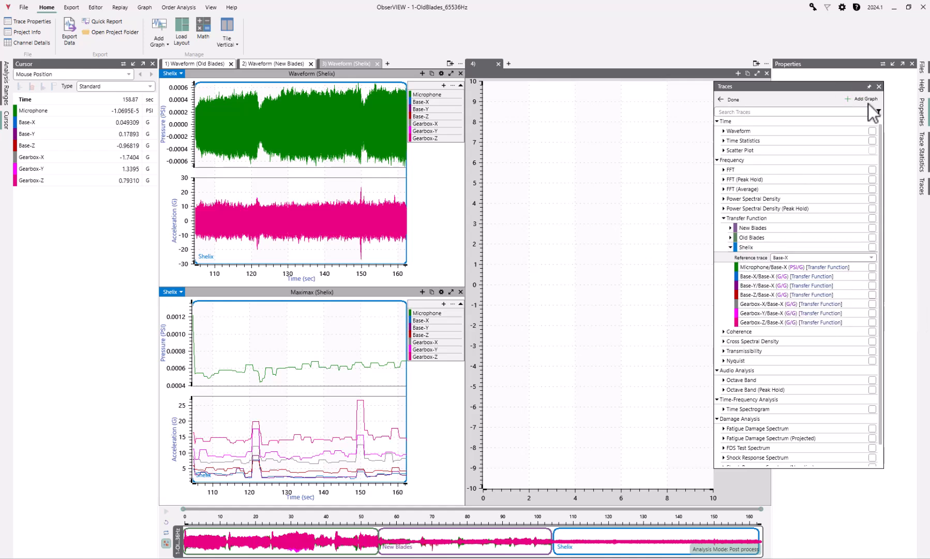
Step: Group the available traces by channel ahead of analysis range and add the Gearbox-X/Base-X transfer function for all three ranges
{"action": "left_click", "coordinate": [879, 112]}
{"action": "left_click_drag", "start_coordinate": [845, 150], "coordinate": [843, 164]}
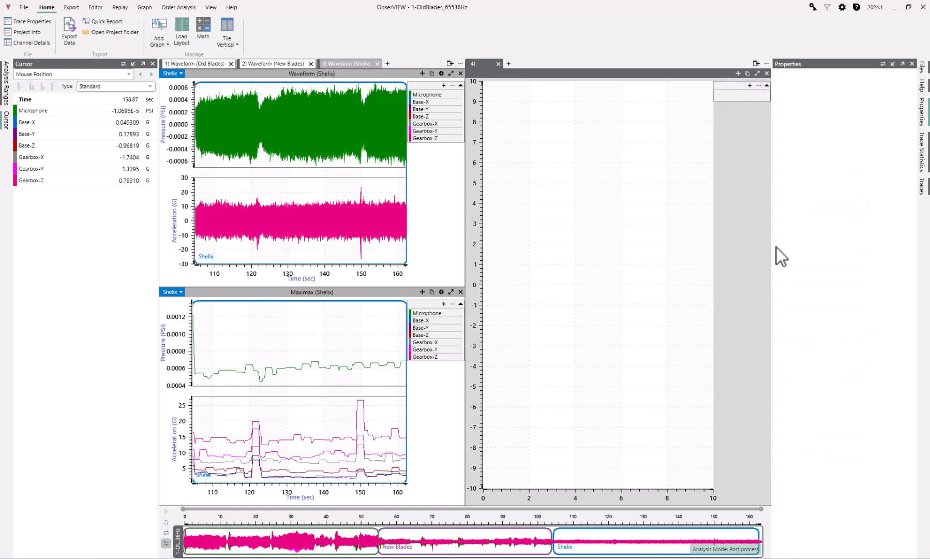
{"action": "left_click", "coordinate": [922, 187]}
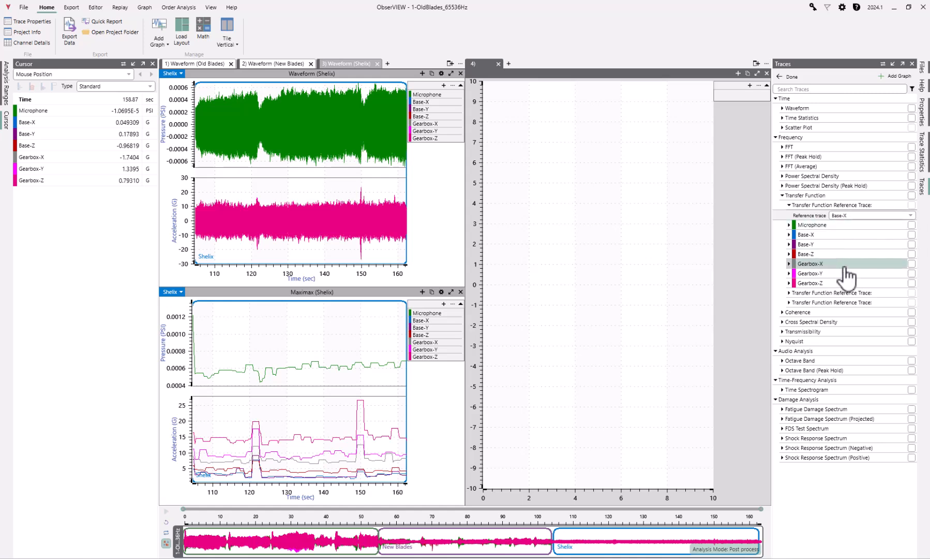
{"action": "left_click", "coordinate": [912, 263]}
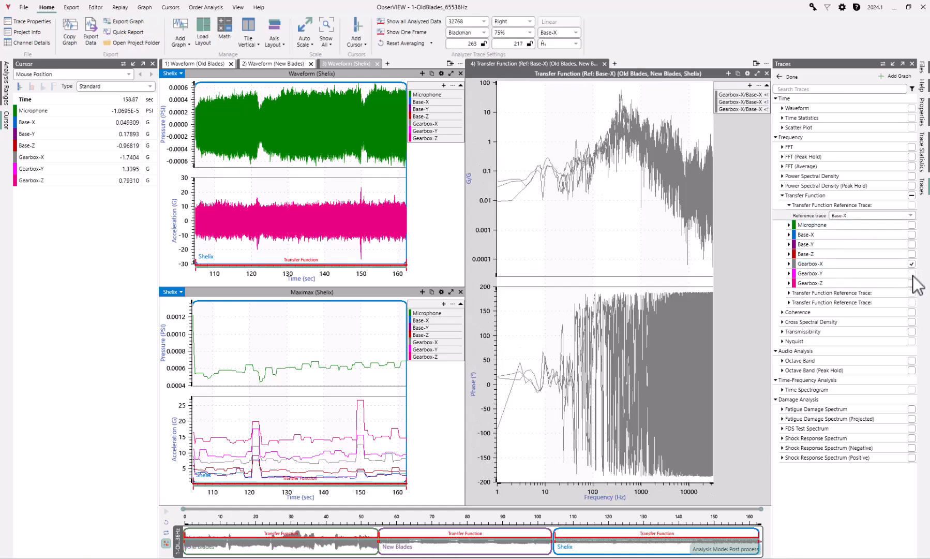
Step: Add a second blank graph below the first transfer function and set the Shelix Transfer Function reference trace to Base-Y
{"action": "left_click", "coordinate": [896, 78]}
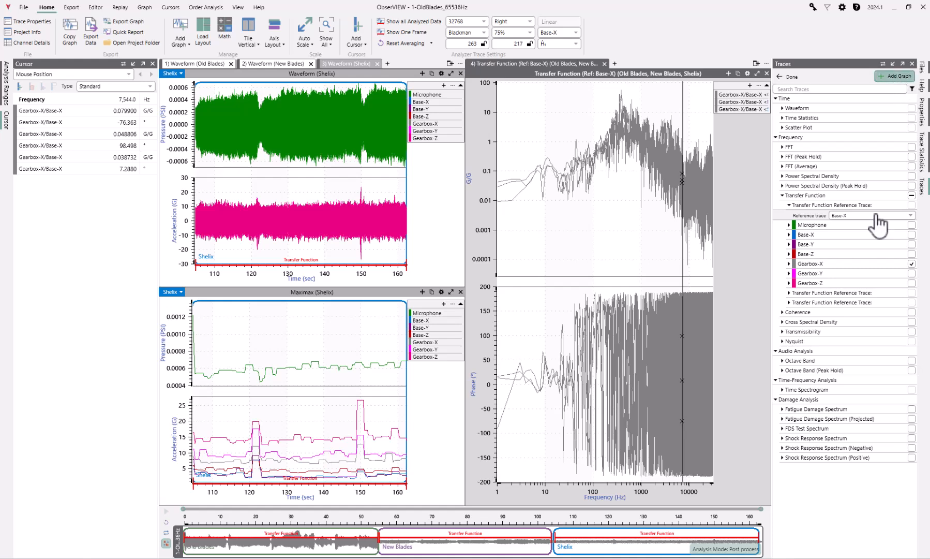
{"action": "left_click", "coordinate": [796, 195]}
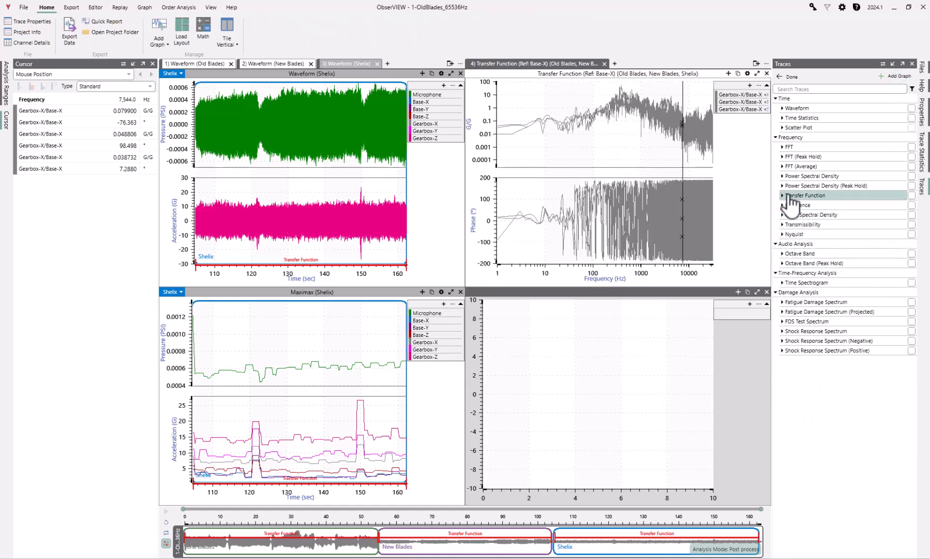
{"action": "left_click", "coordinate": [788, 224]}
{"action": "left_click", "coordinate": [872, 236]}
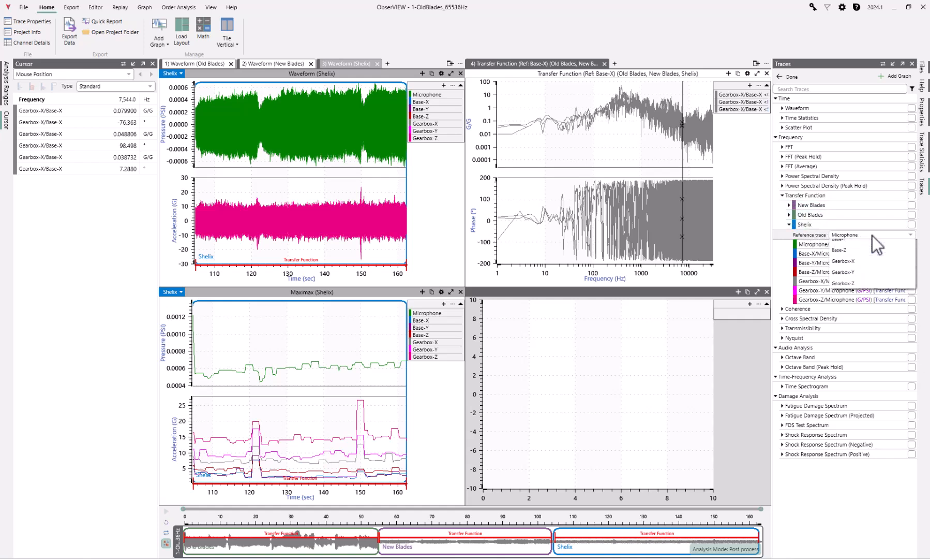
{"action": "left_click", "coordinate": [869, 266]}
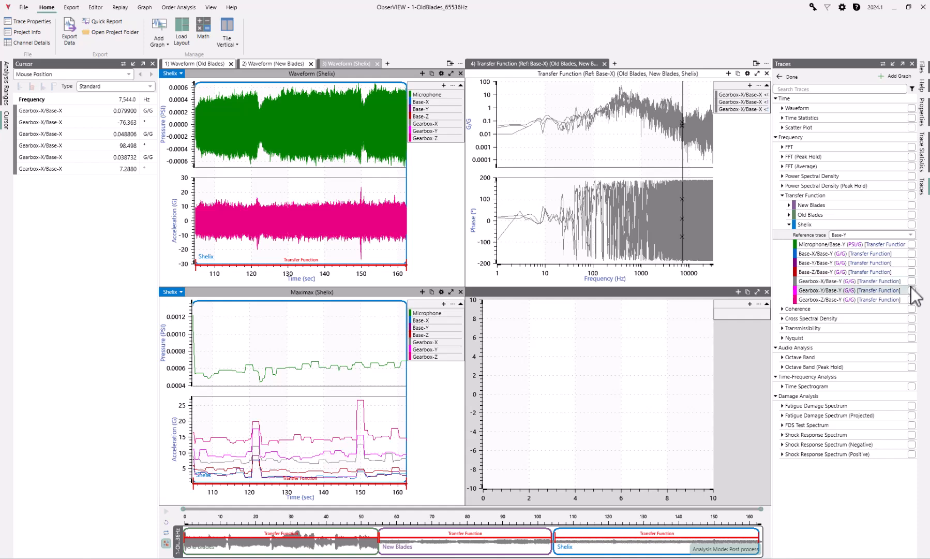
Step: Place channel above analysis range in the trace grouping and add the Gearbox-Y/Base-Y transfer function for all three ranges
{"action": "left_click", "coordinate": [913, 89]}
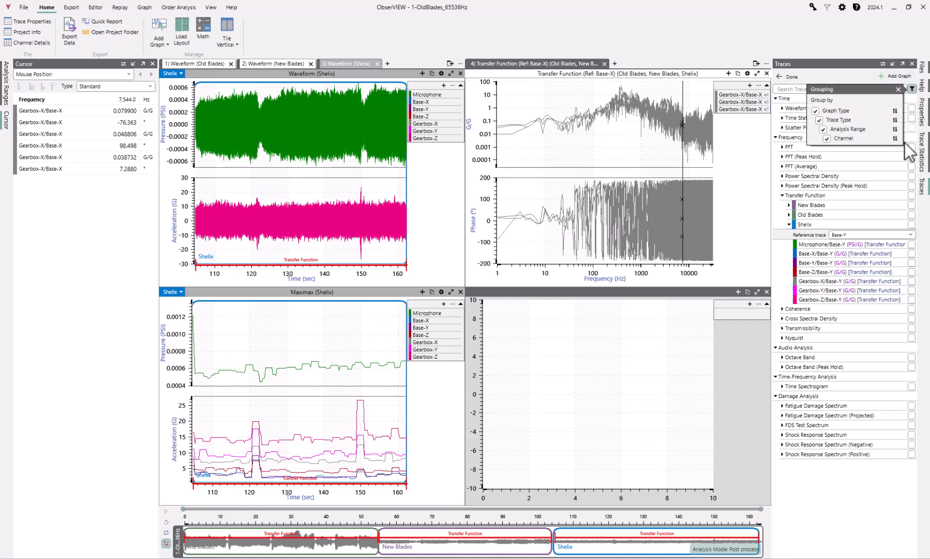
{"action": "left_click", "coordinate": [863, 138]}
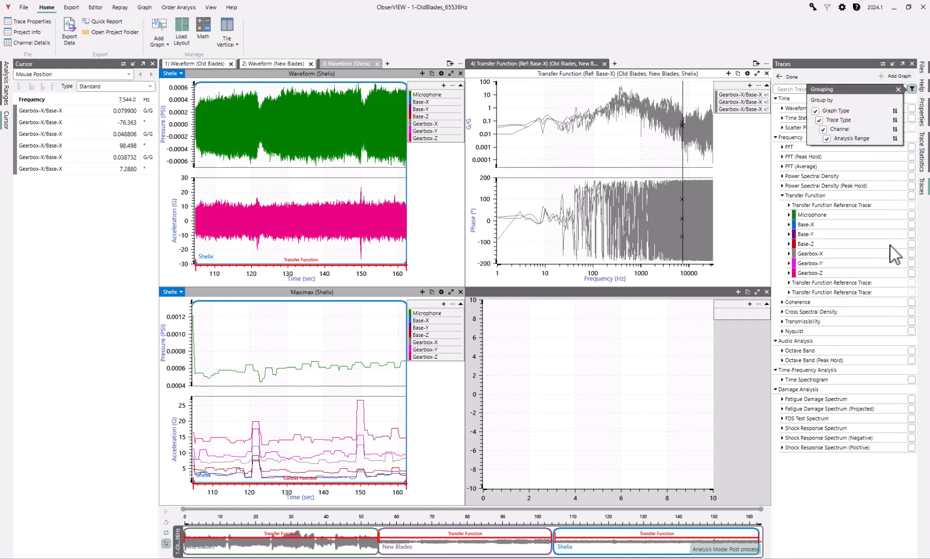
{"action": "left_click", "coordinate": [879, 253]}
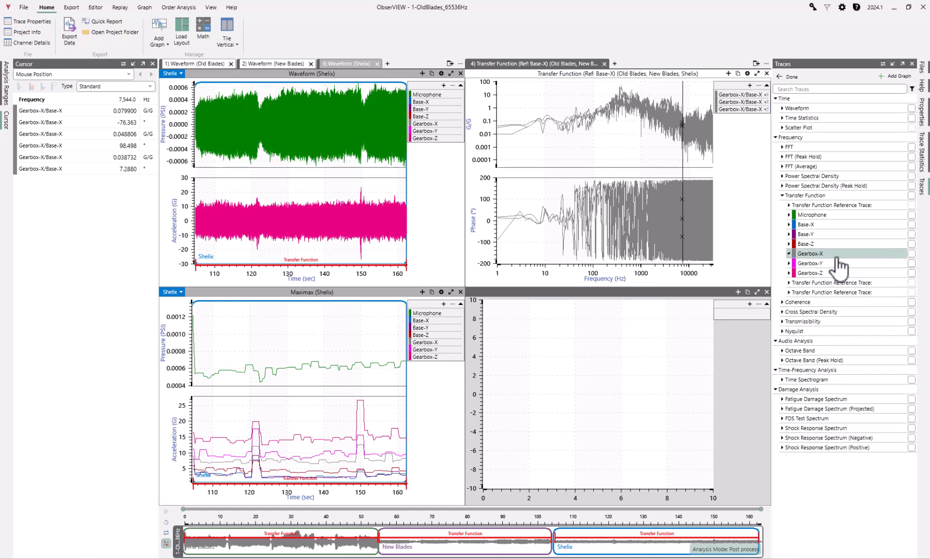
{"action": "left_click", "coordinate": [911, 263]}
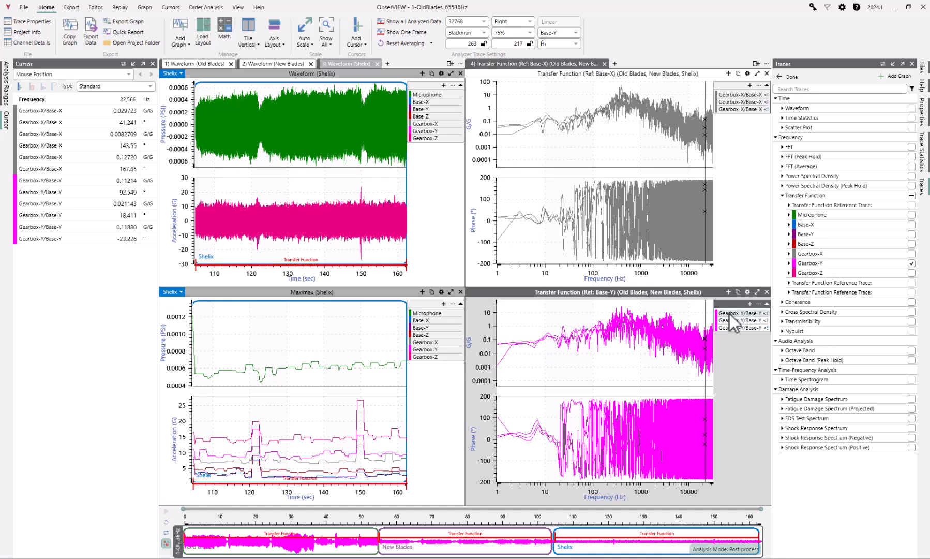
Step: Select the Base-X transfer function graph and hide the trace list to widen the graph area
{"action": "left_click", "coordinate": [643, 367]}
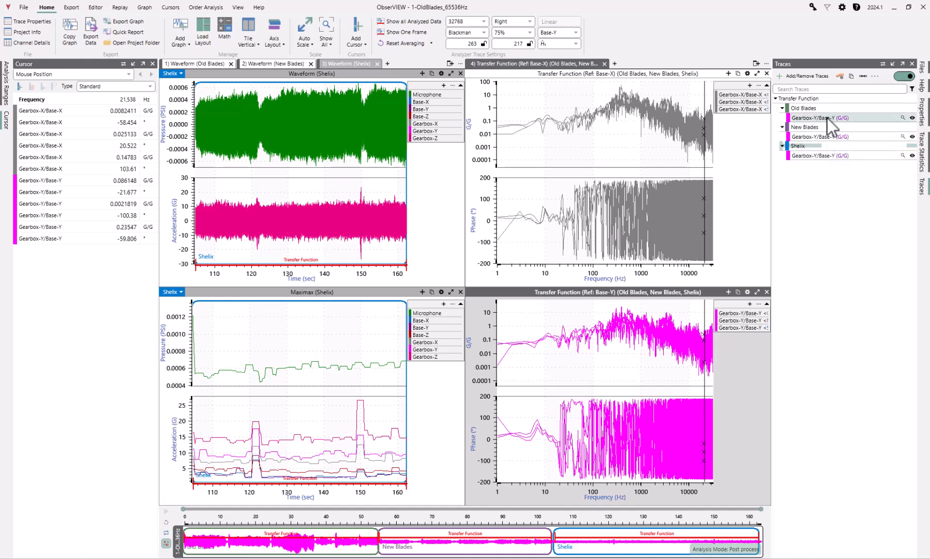
{"action": "left_click", "coordinate": [611, 136]}
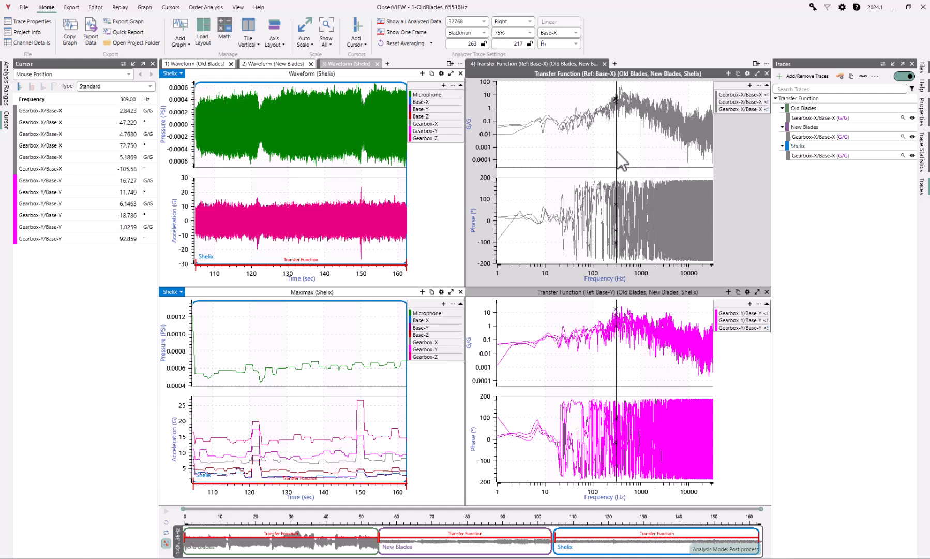
{"action": "left_click", "coordinate": [912, 63]}
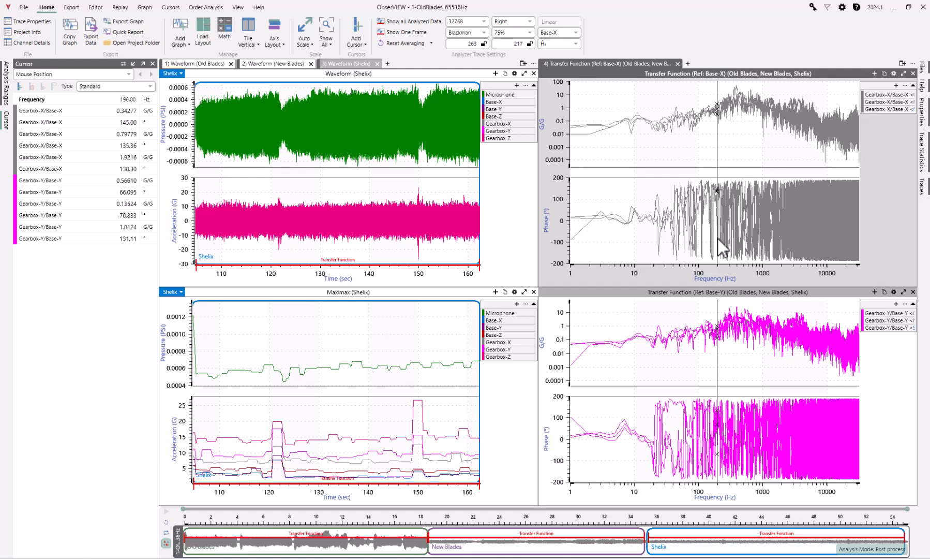
Step: Open the What's New release notes from the About settings and enlarge their window to read the v2024.1 features
{"action": "left_click", "coordinate": [24, 7]}
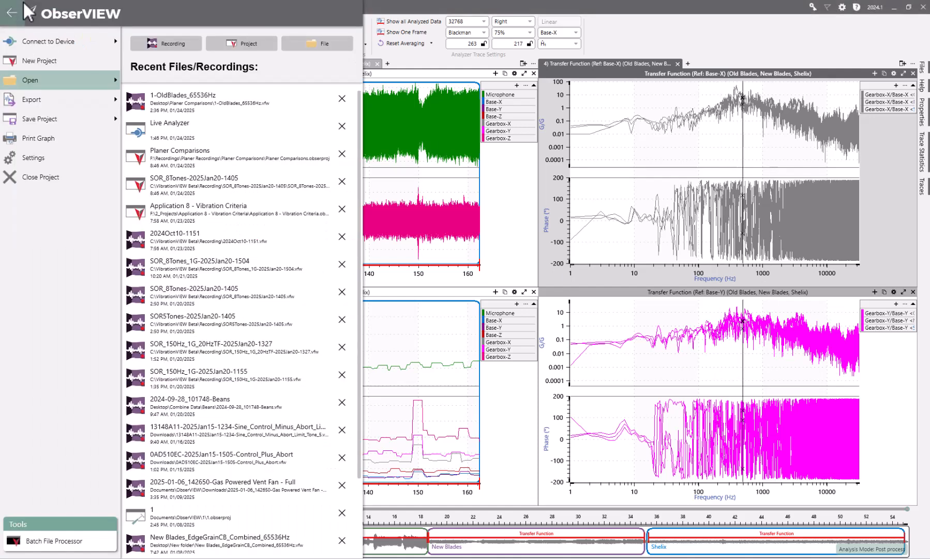
{"action": "left_click", "coordinate": [49, 153]}
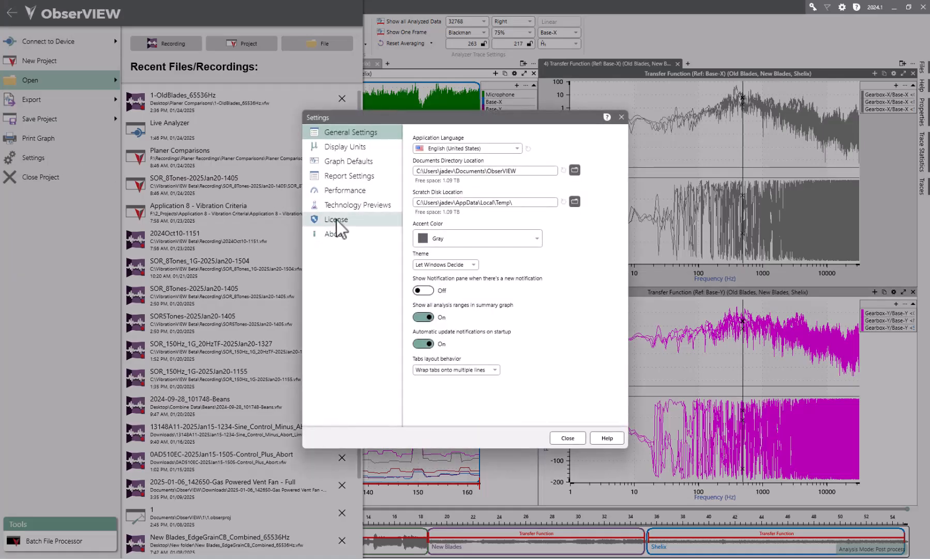
{"action": "left_click", "coordinate": [341, 236]}
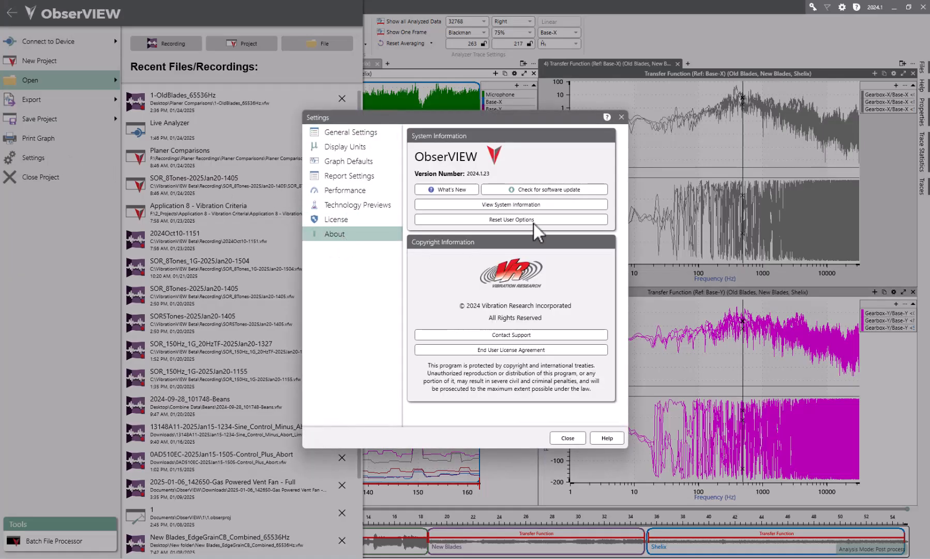
{"action": "left_click", "coordinate": [446, 190]}
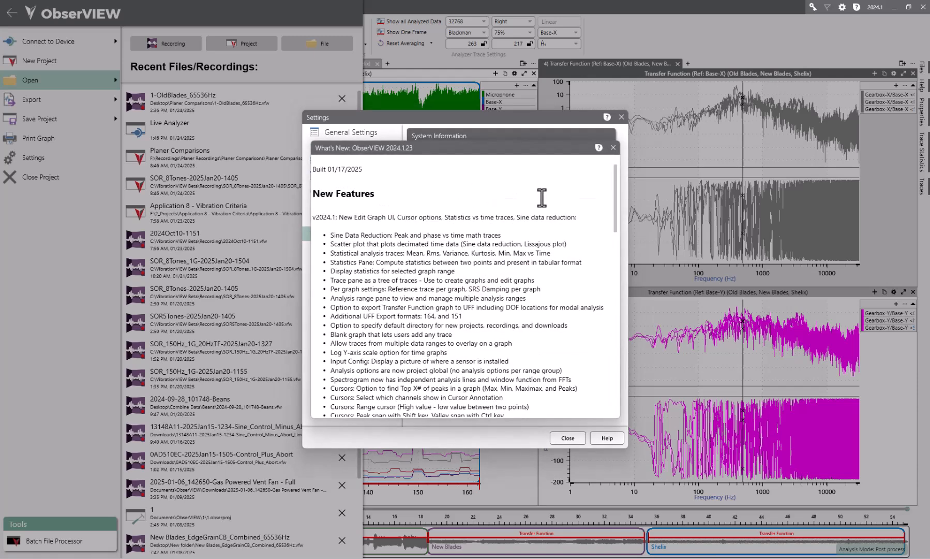
{"action": "left_click_drag", "start_coordinate": [514, 417], "coordinate": [500, 510]}
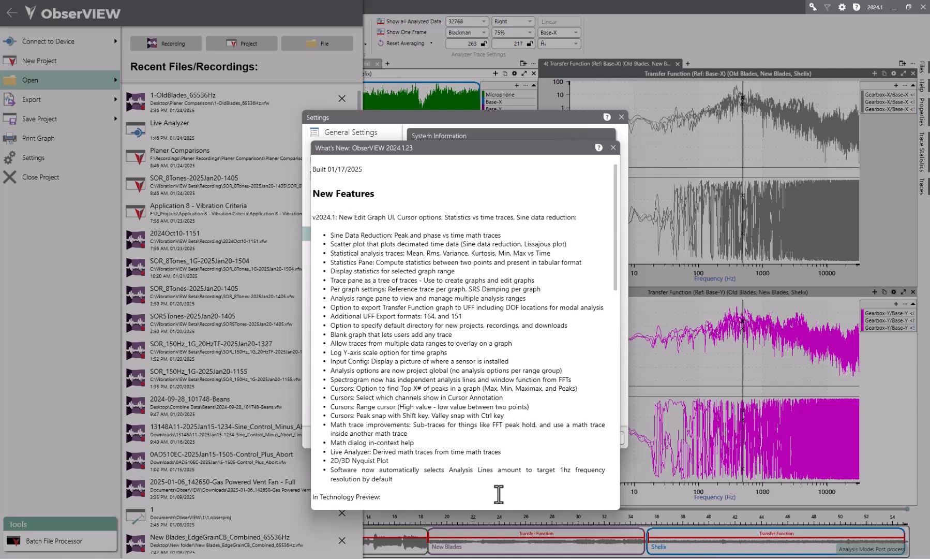